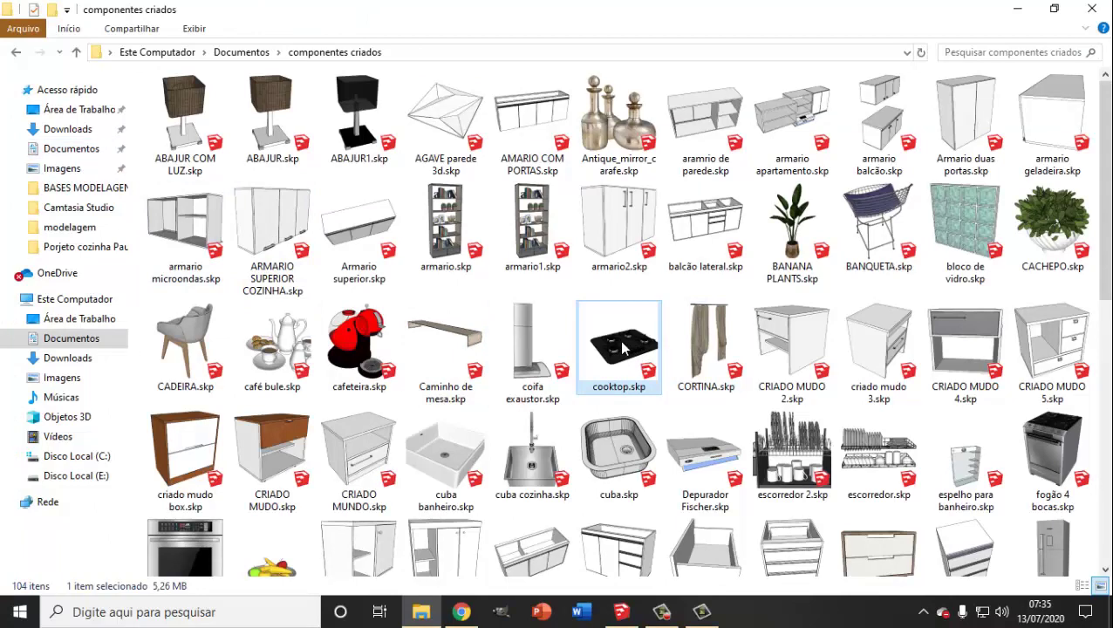
- Insert the cooktop.skp component from the component library folder onto the kitchen island's countertop
mouse_move(623, 348)
mouse_down()
mouse_move(536, 484)
mouse_move(617, 607)
mouse_move(555, 393)
mouse_move(506, 369)
mouse_up()
click(517, 365)
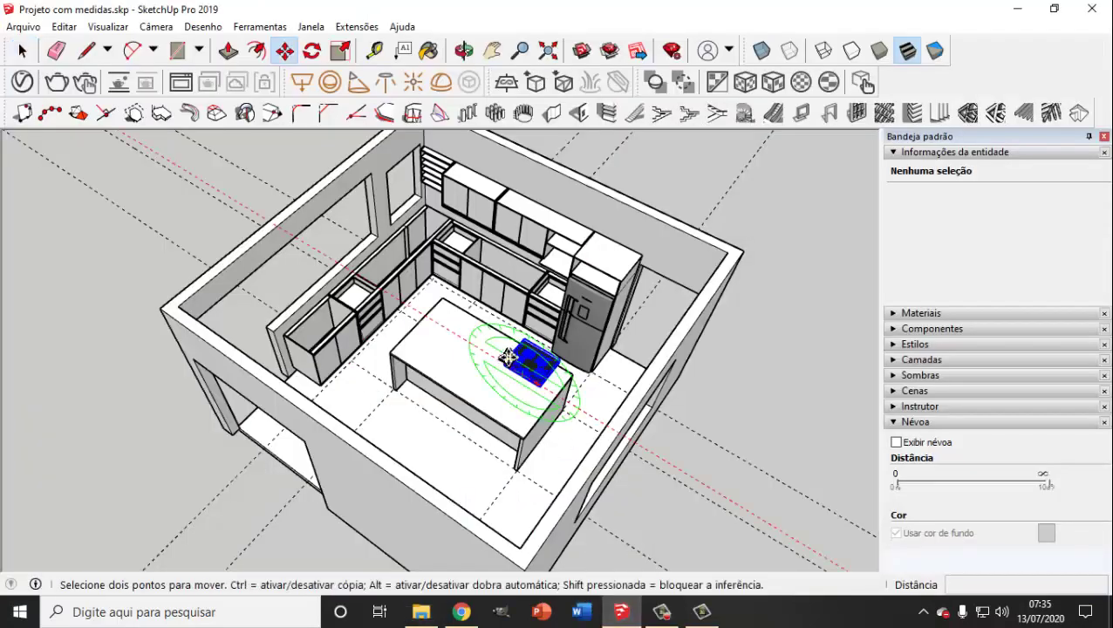
- Move the cooktop along the island's countertop toward the end farthest from the refrigerator
scroll(499, 364, up, 10)
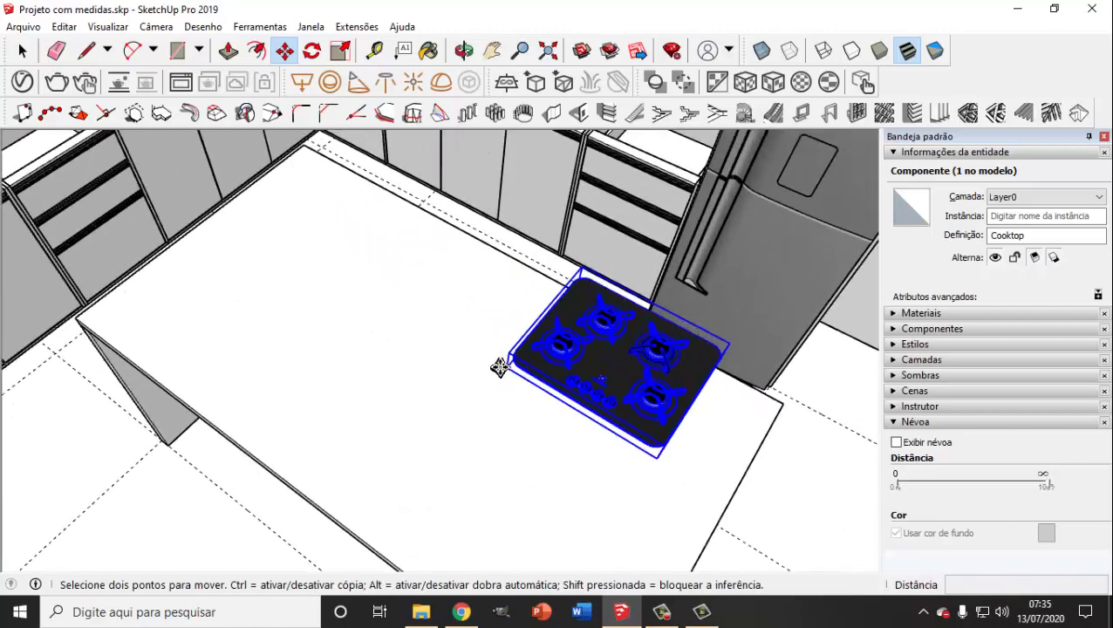
click(534, 348)
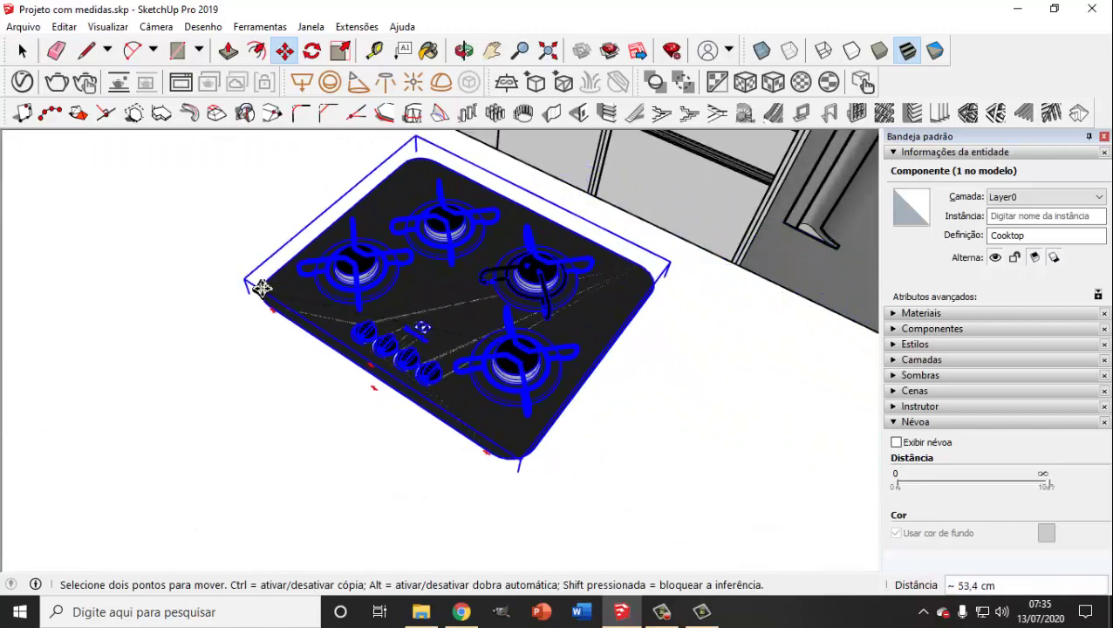
click(262, 281)
scroll(378, 324, down, 8)
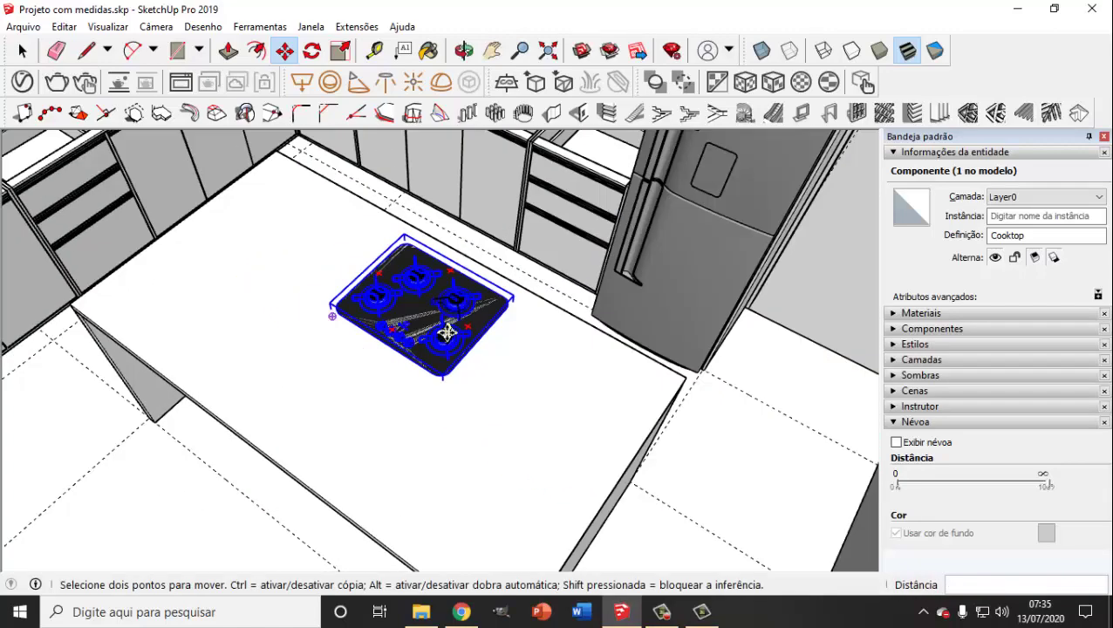
scroll(410, 344, up, 2)
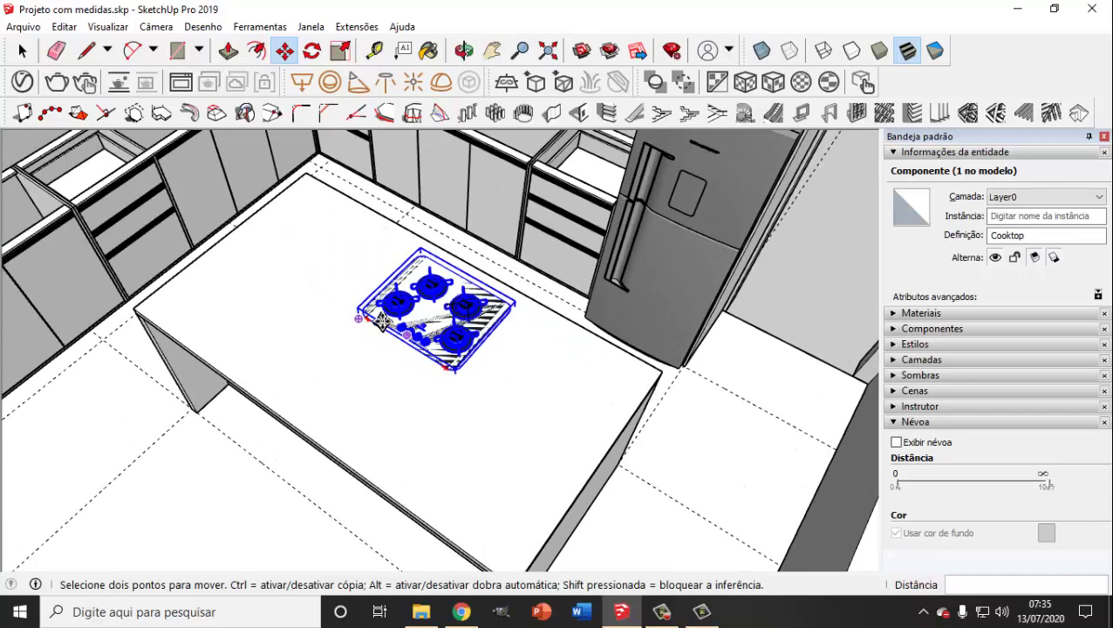
click(347, 292)
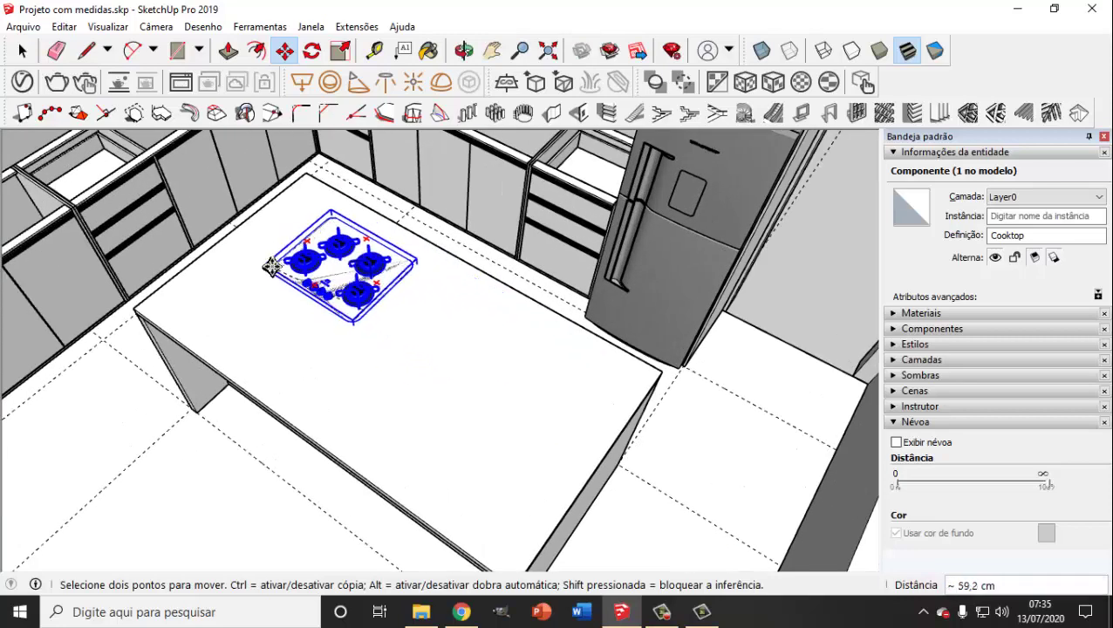
click(262, 243)
- Adjust the cooktop's height, raising it about 1.4 cm and lowering it about 0.7 cm, so its plate rests on the island's surface
scroll(462, 251, up, 2)
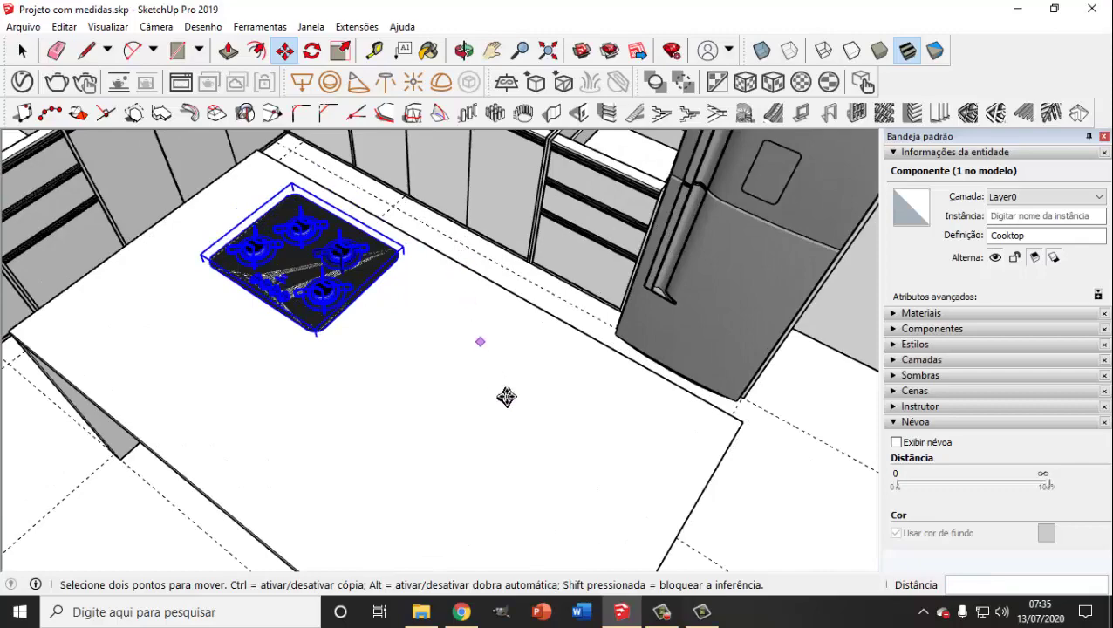
scroll(509, 361, down, 4)
scroll(392, 387, up, 5)
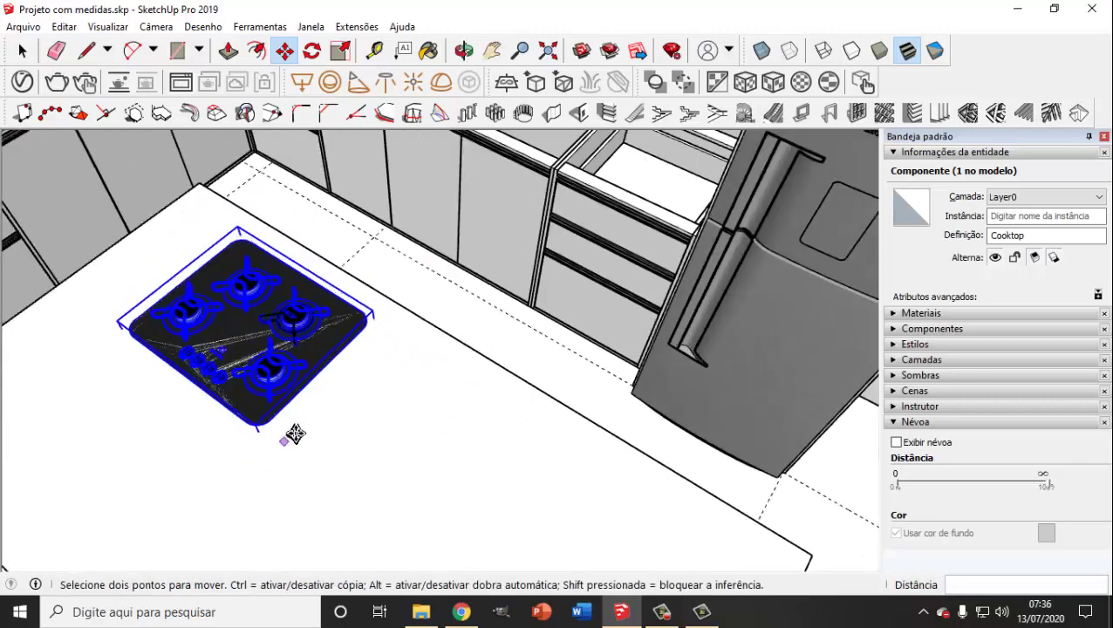
middle_drag(295, 434, 249, 301)
scroll(244, 267, up, 4)
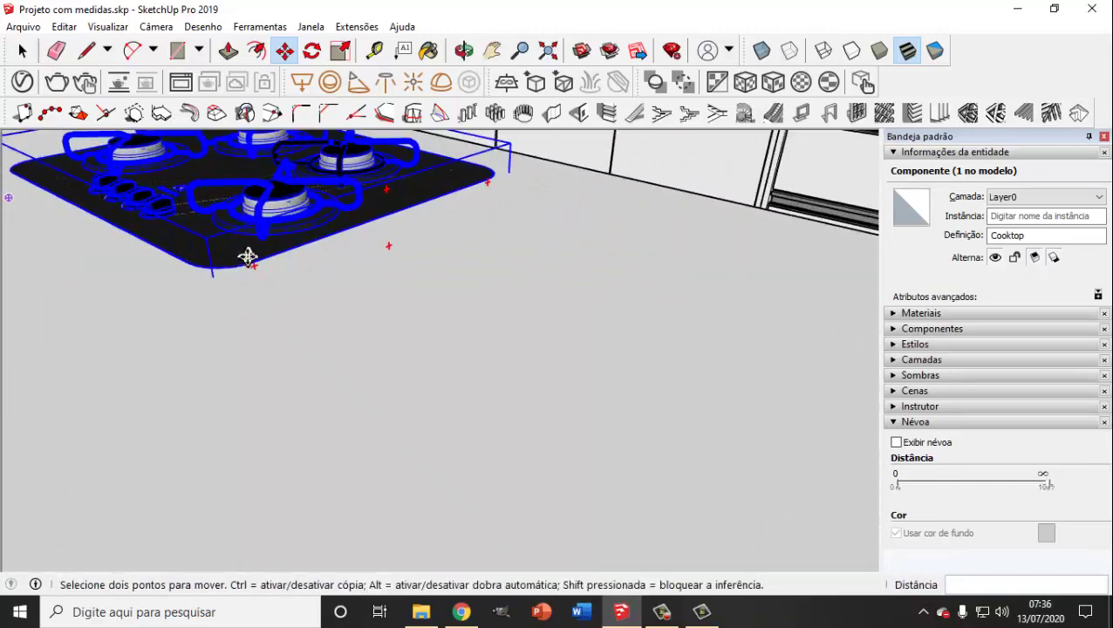
scroll(247, 257, up, 4)
scroll(242, 288, down, 4)
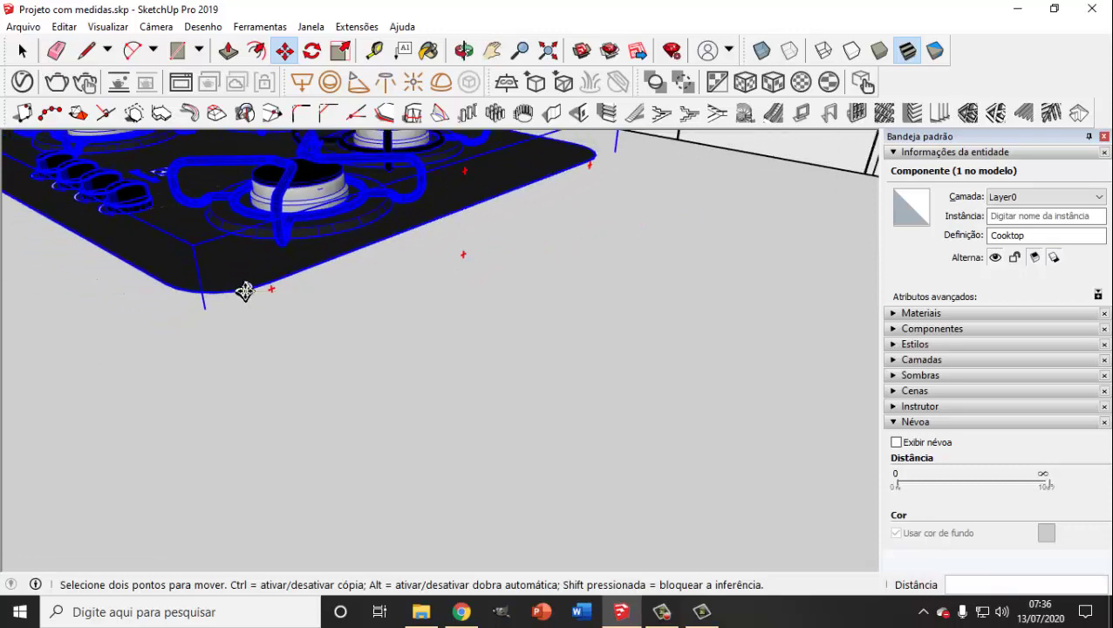
click(244, 290)
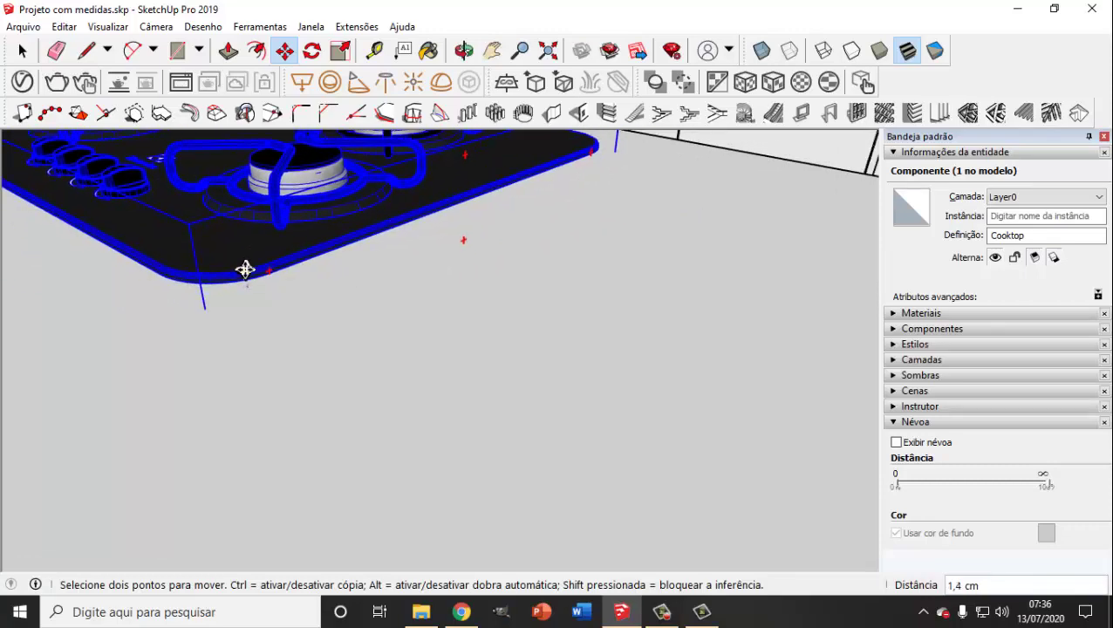
middle_drag(361, 297, 586, 196)
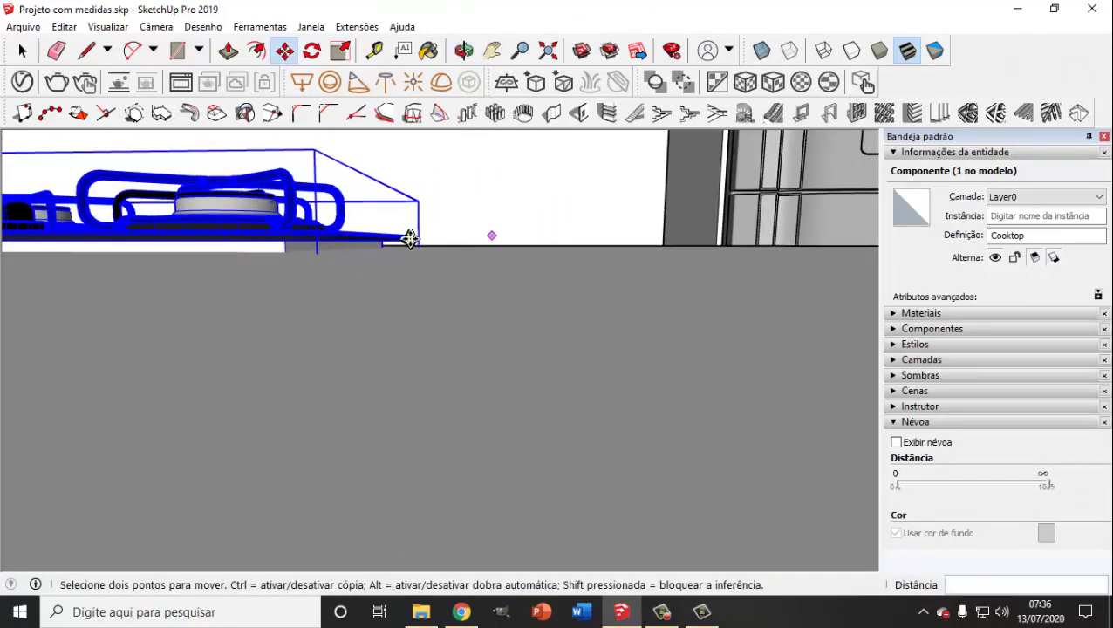
scroll(300, 248, up, 2)
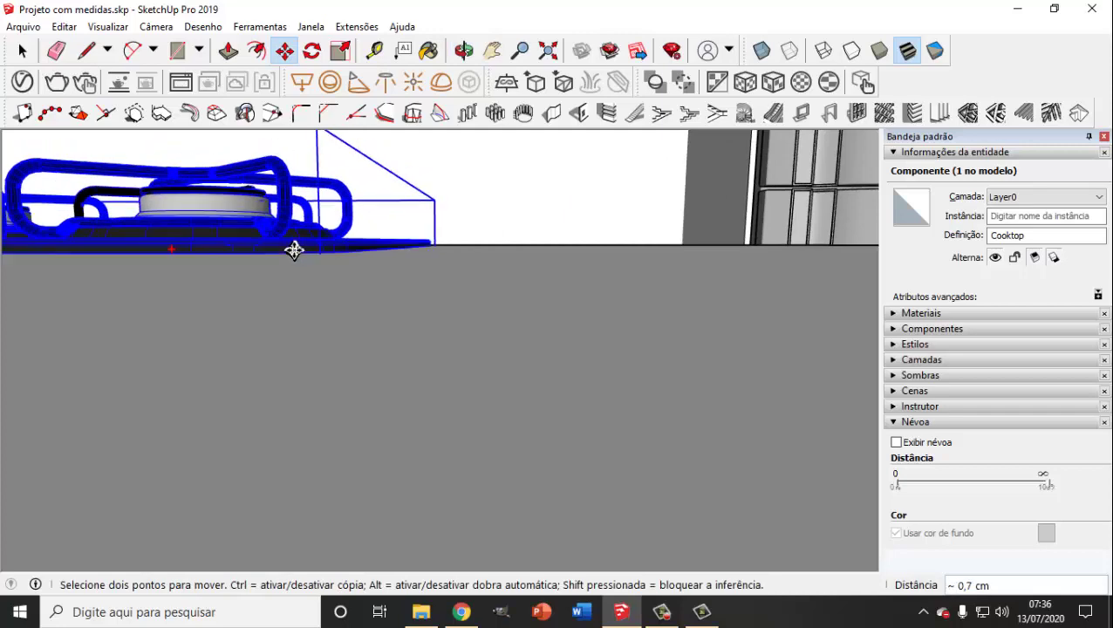
middle_drag(492, 256, 446, 350)
scroll(446, 350, down, 5)
middle_drag(527, 318, 323, 370)
scroll(323, 370, down, 3)
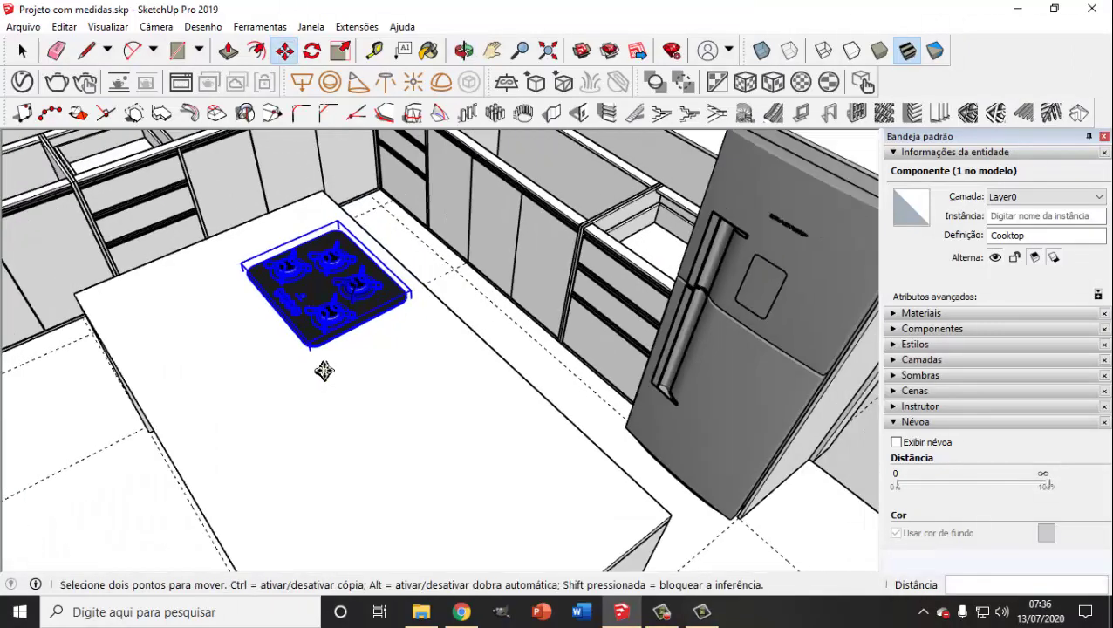
click(22, 51)
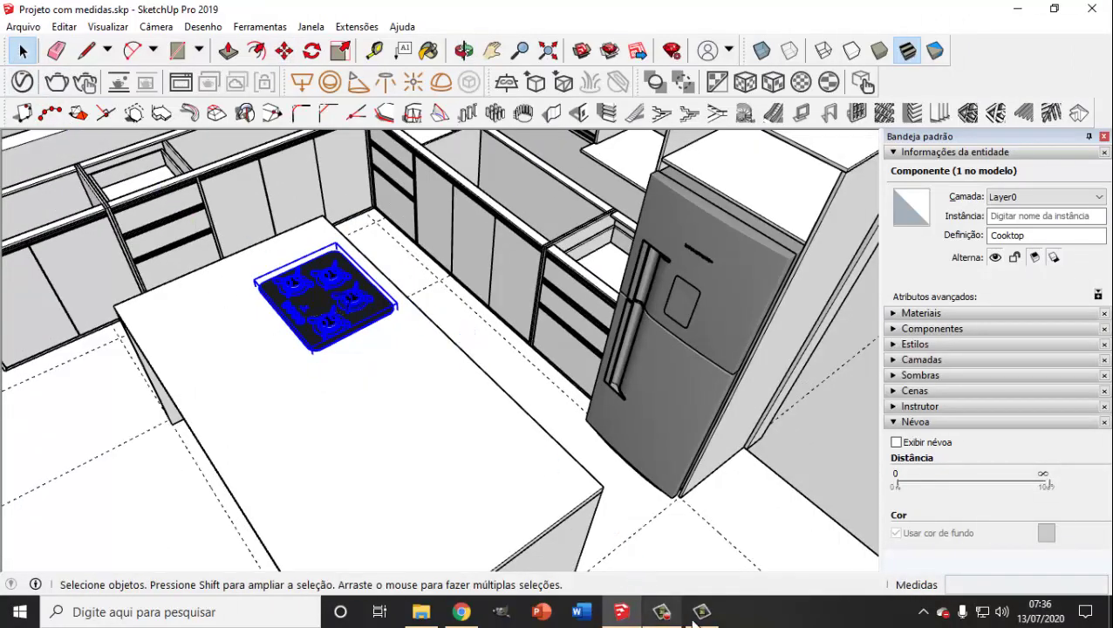
click(666, 613)
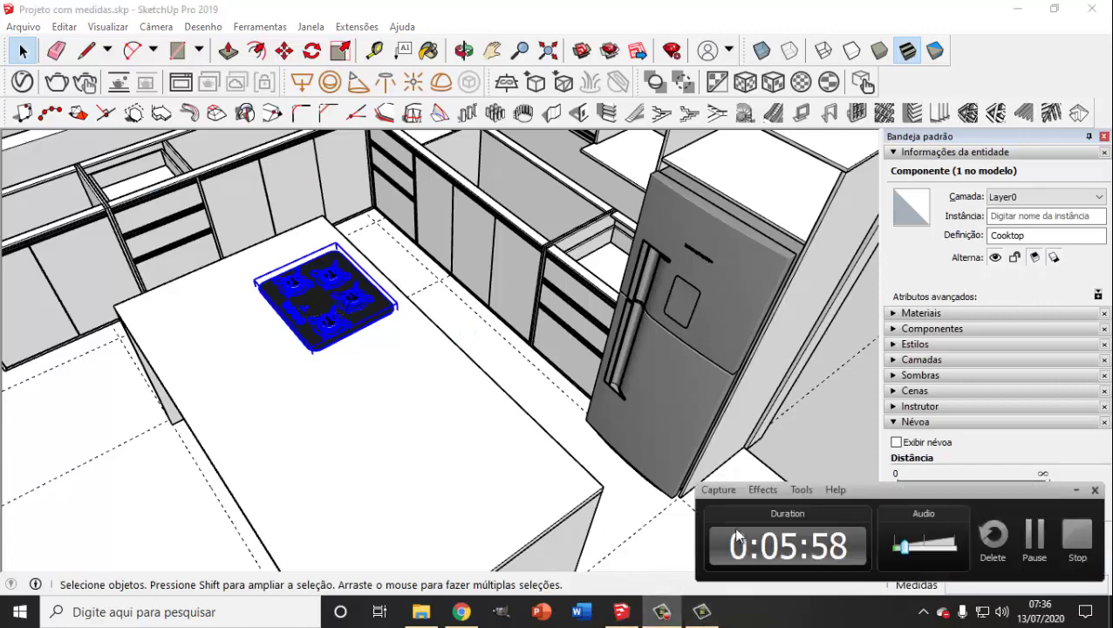
click(1078, 492)
- Draw a 252 by about 60 cm rectangle over the tops of the base cabinets behind the island, ending at the corner cabinet run
middle_drag(388, 384, 613, 410)
scroll(627, 402, up, 3)
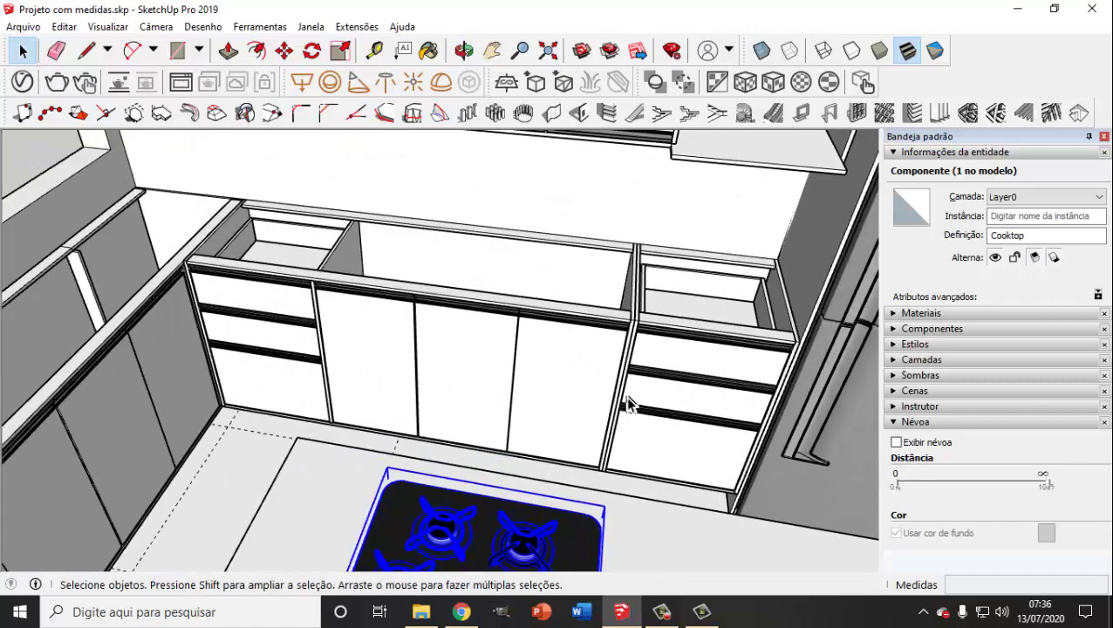
click(177, 51)
scroll(793, 250, up, 4)
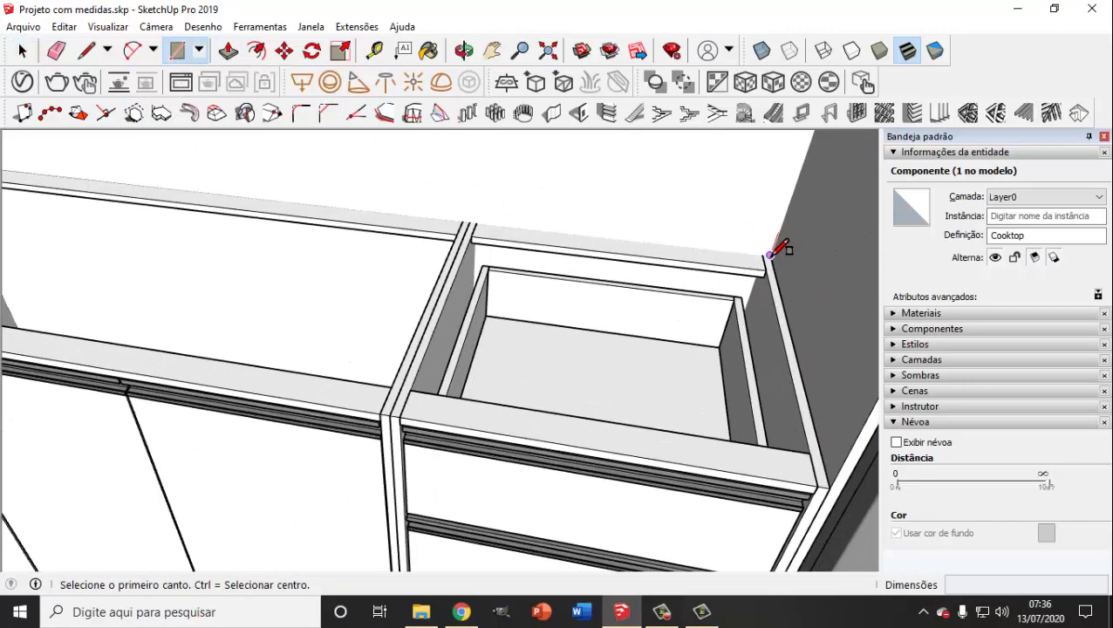
click(778, 254)
scroll(733, 375, down, 3)
scroll(111, 348, down, 3)
scroll(137, 319, up, 4)
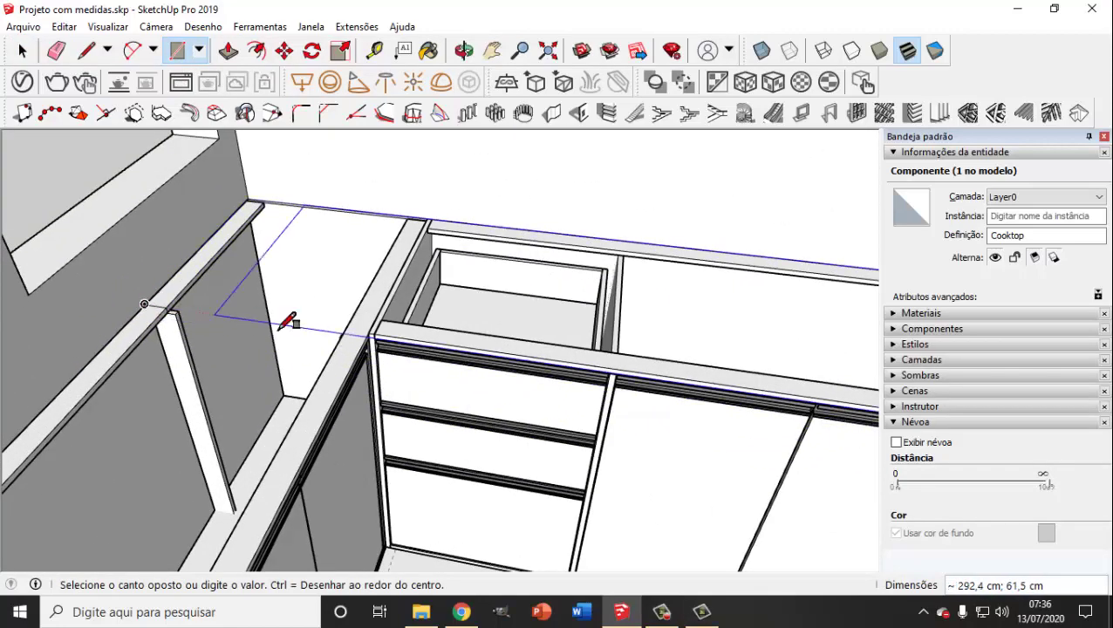
scroll(349, 336, up, 4)
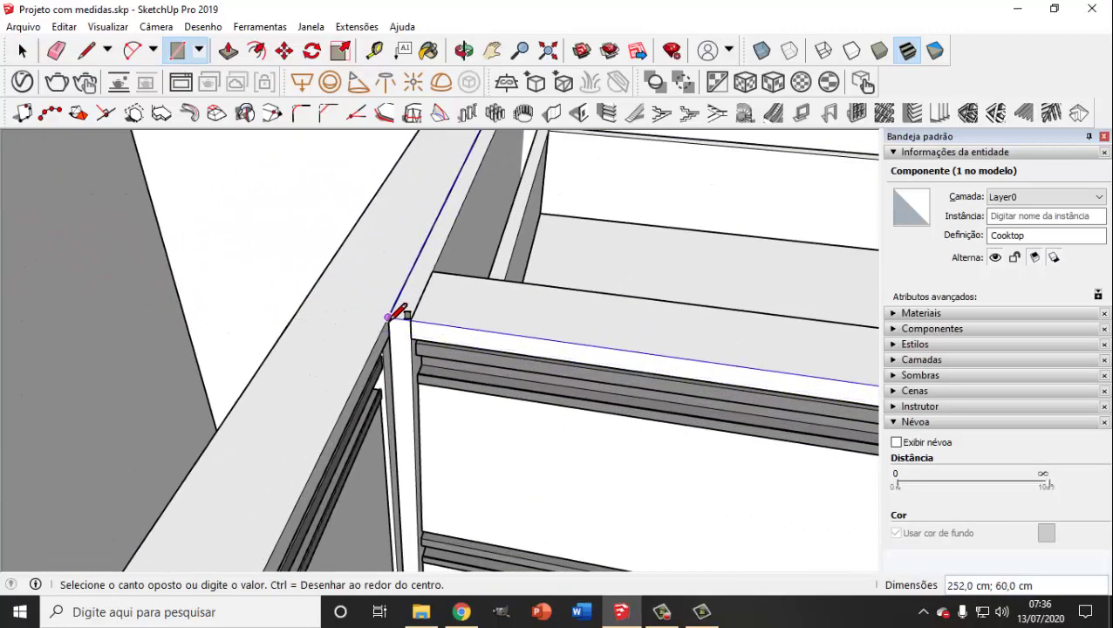
click(388, 319)
click(22, 49)
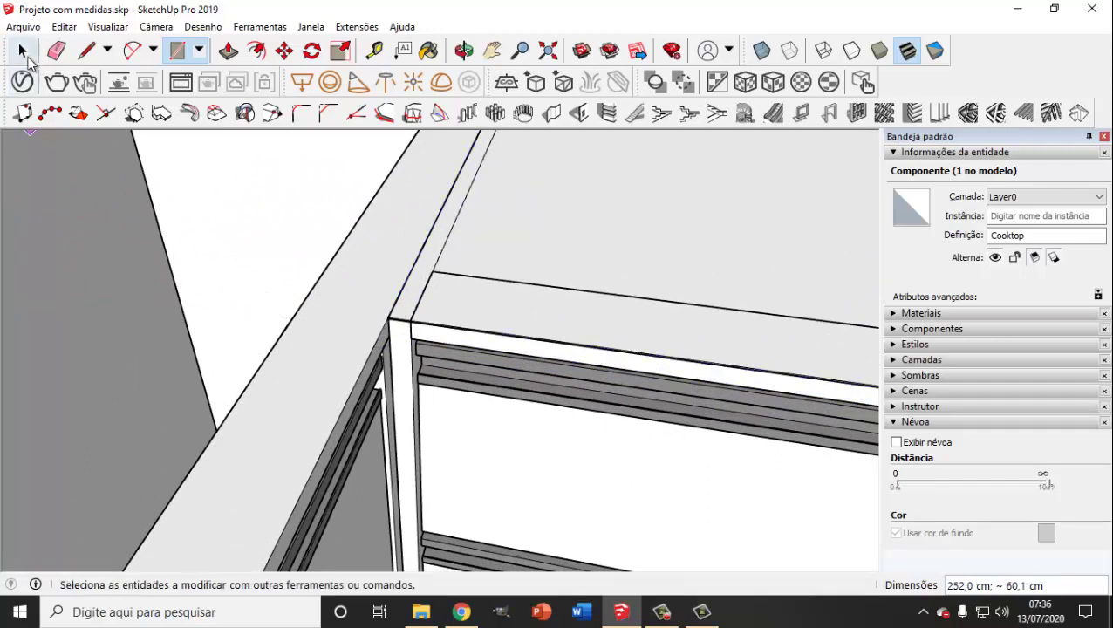
- Push/Pull the rectangle over the base cabinets up 4 cm to form the countertop slab
click(228, 50)
scroll(572, 308, down, 3)
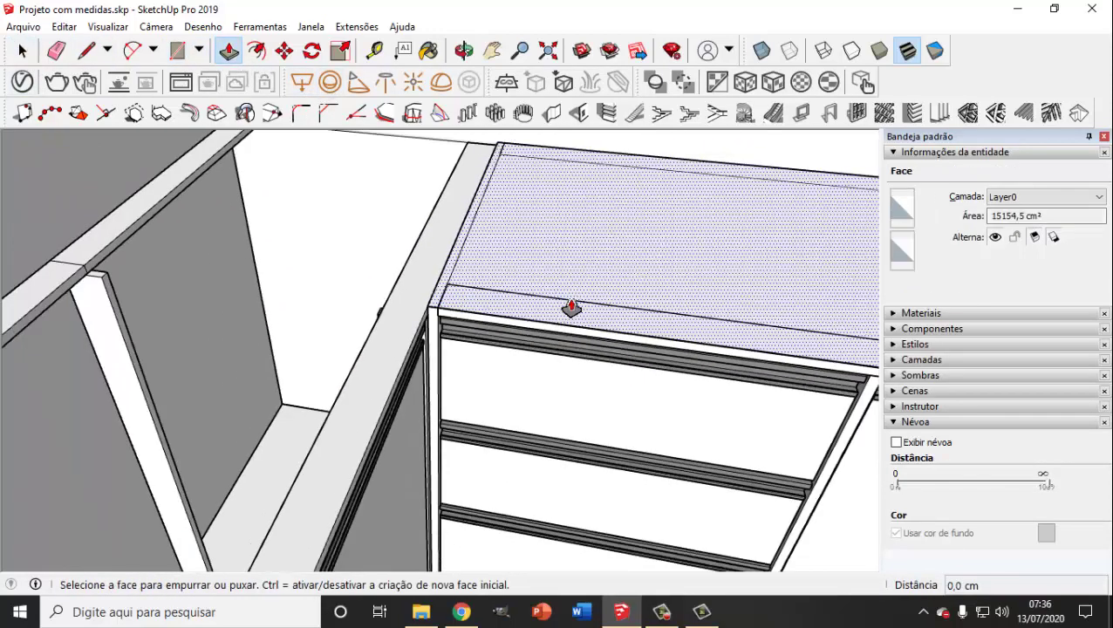
click(571, 301)
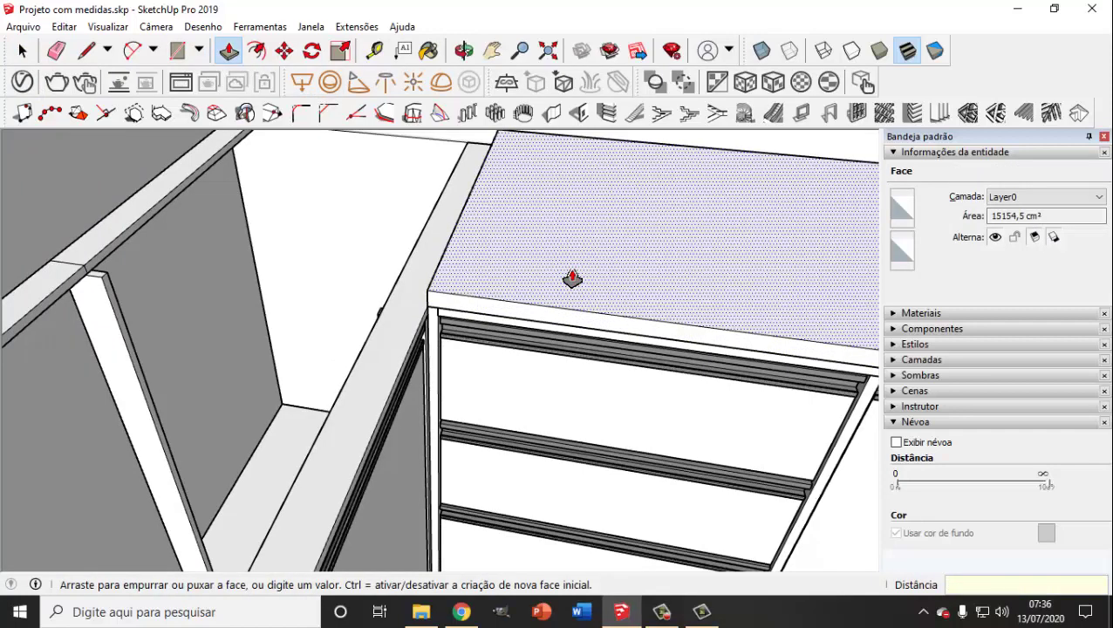
text(4)
key(Return)
scroll(448, 343, down, 2)
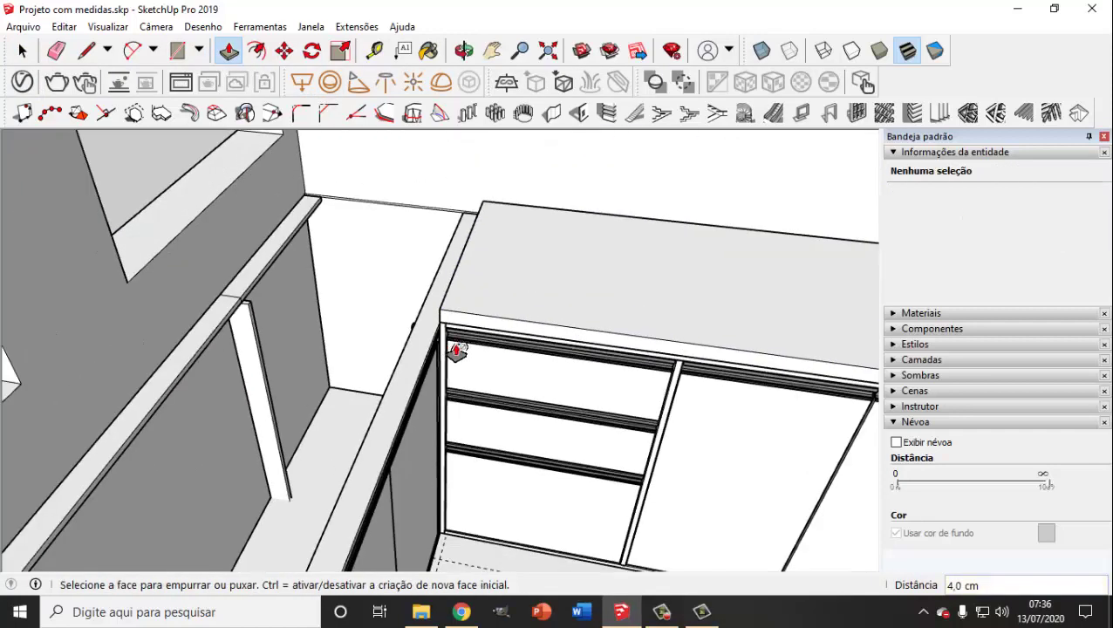
- Extend the countertop's end face 60 cm across the corner to the side wall under the window
scroll(476, 355, up, 2)
middle_drag(417, 314, 497, 313)
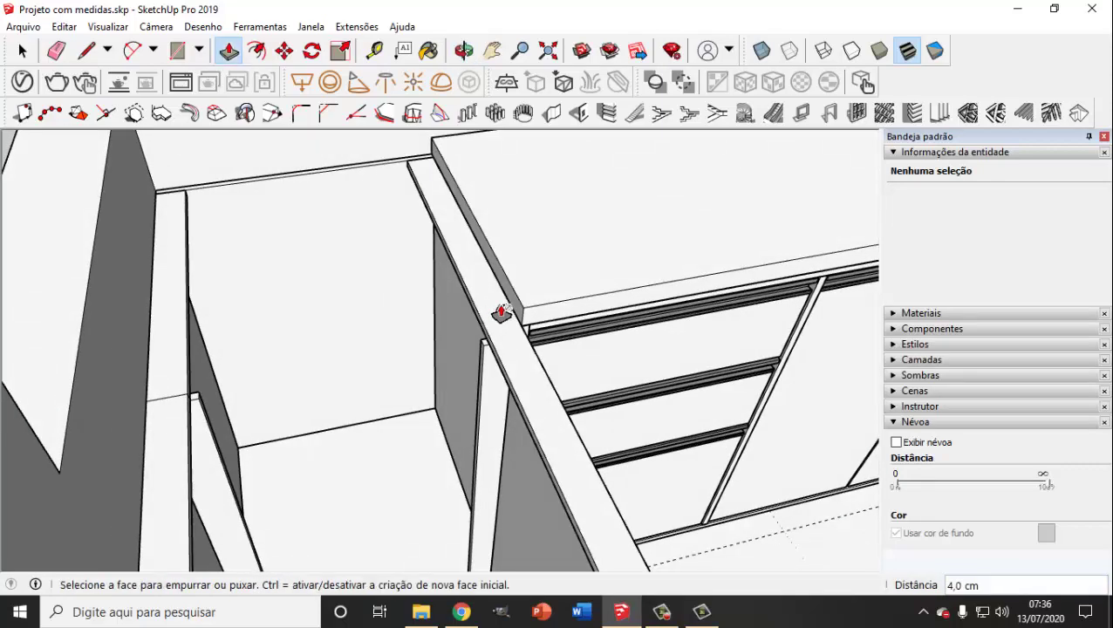
click(510, 308)
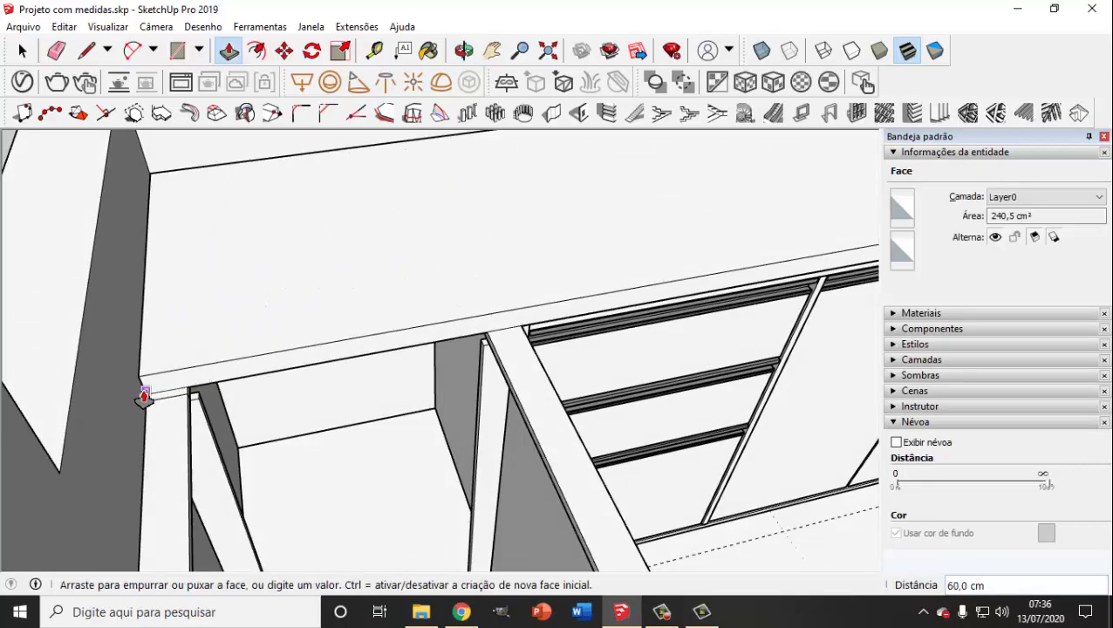
click(144, 397)
click(22, 50)
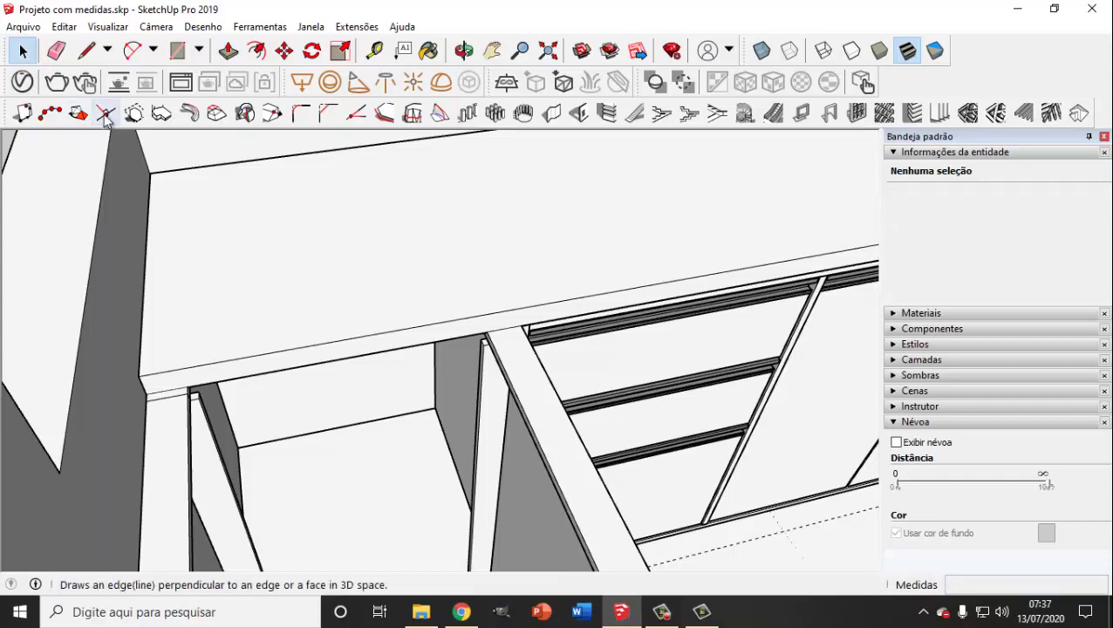
- Push/Pull the countertop's long front face outward 1 cm
scroll(628, 398, down, 2)
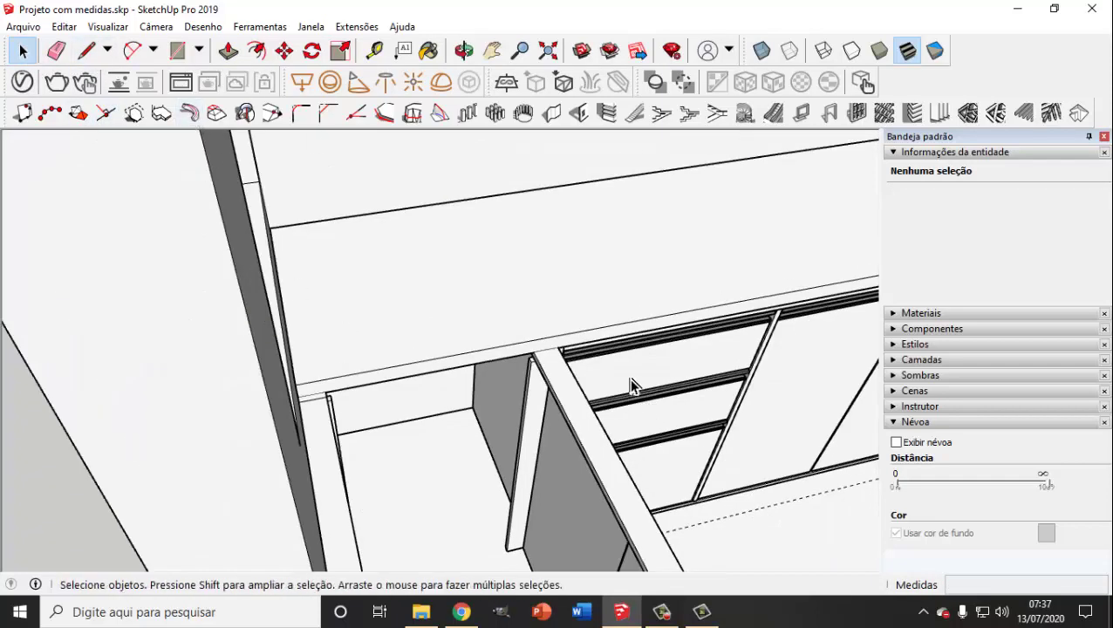
middle_drag(639, 411, 375, 410)
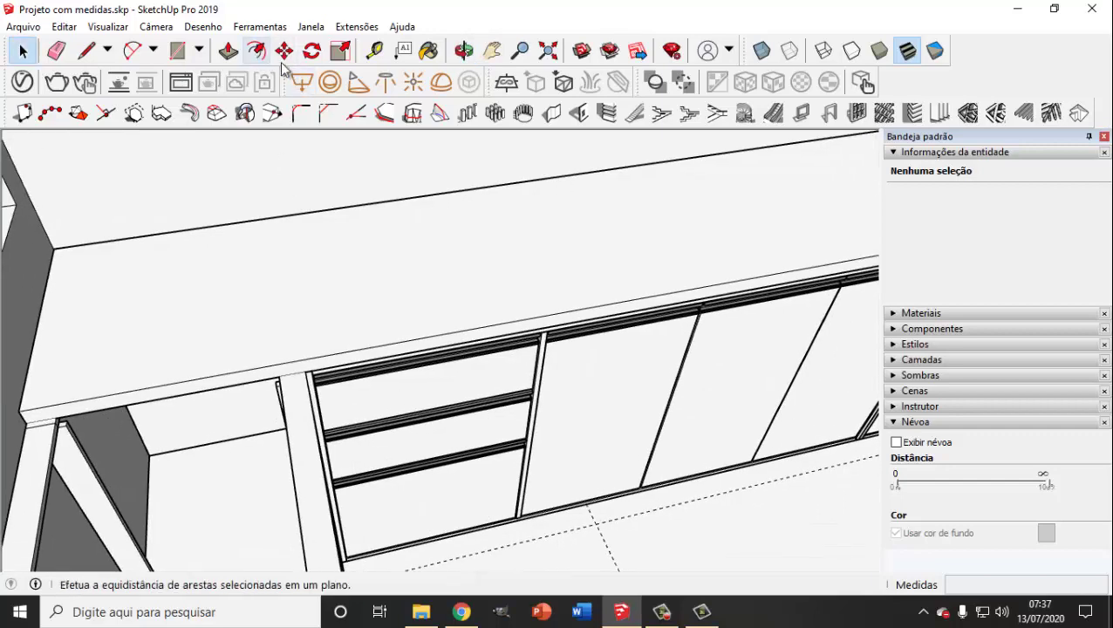
click(232, 56)
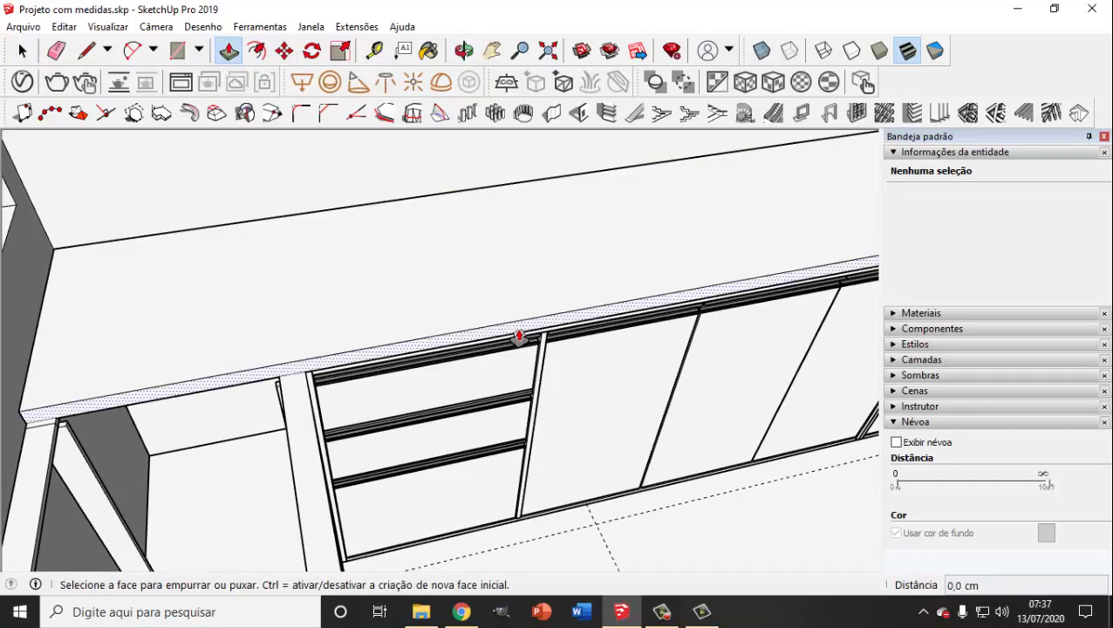
click(520, 336)
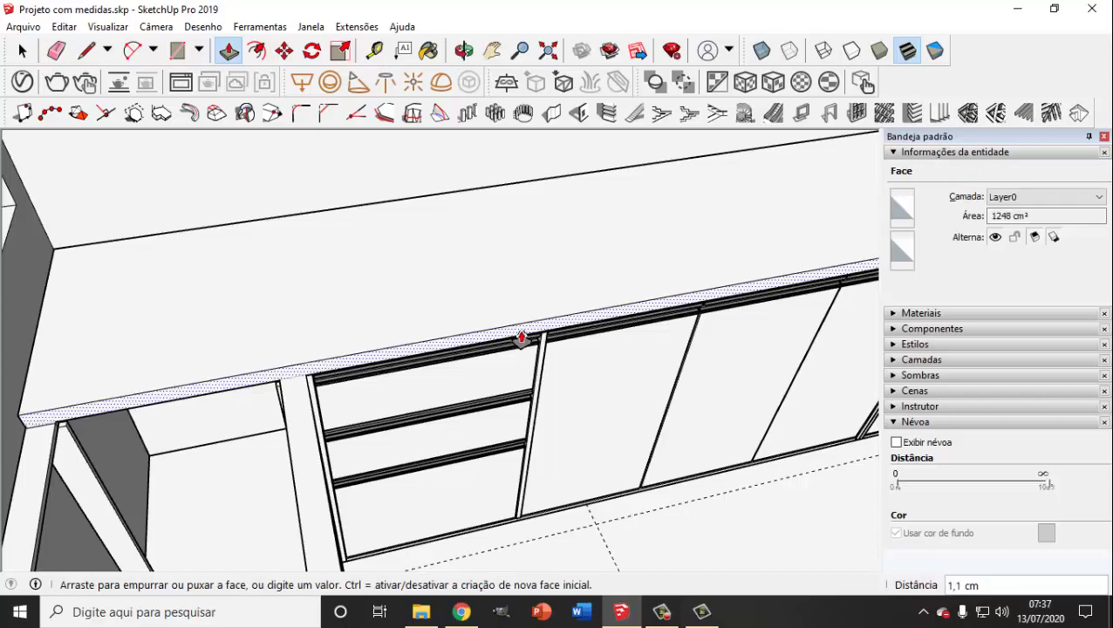
click(521, 337)
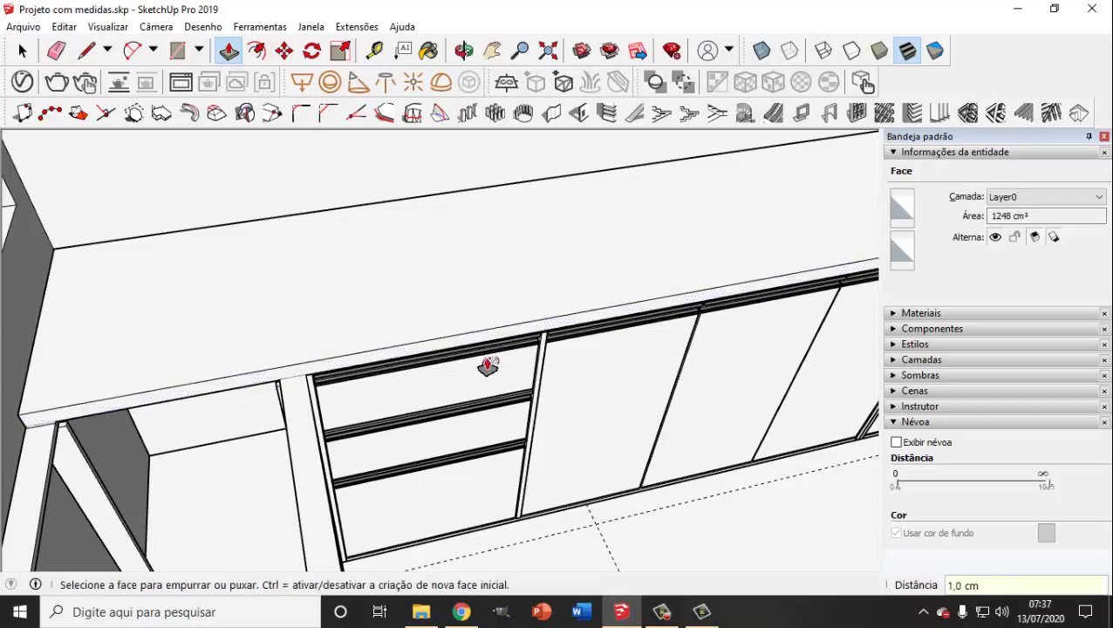
- Draw a short vertical line across the countertop's front face where it meets the front of the side cabinet run
middle_drag(454, 371, 410, 373)
scroll(331, 362, up, 4)
middle_drag(331, 360, 281, 308)
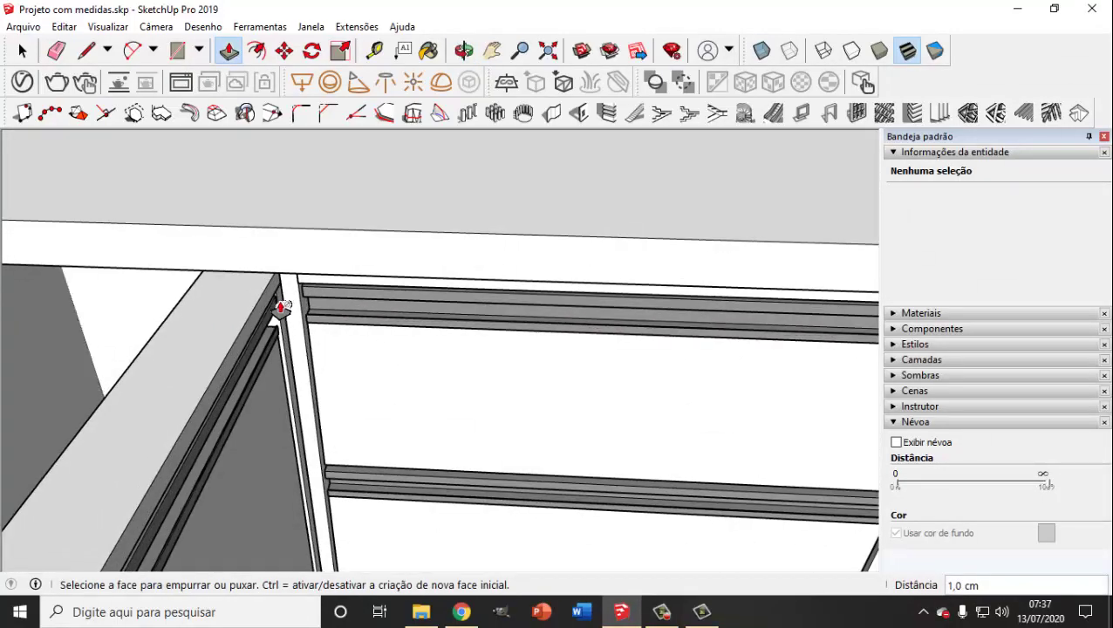
click(86, 51)
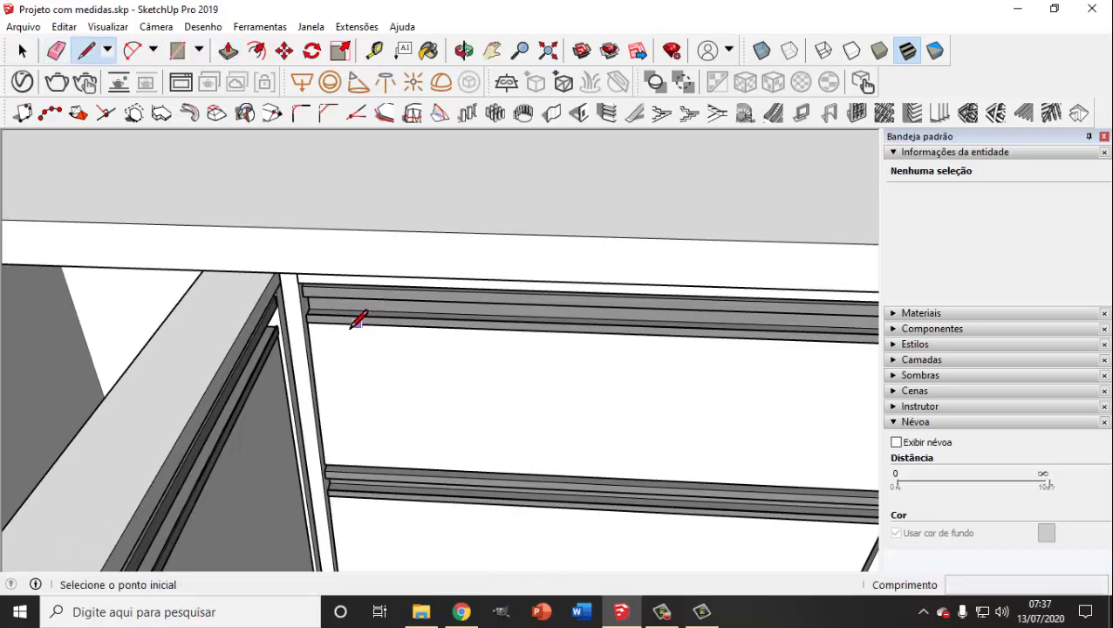
click(274, 271)
key(Escape)
scroll(340, 251, down, 8)
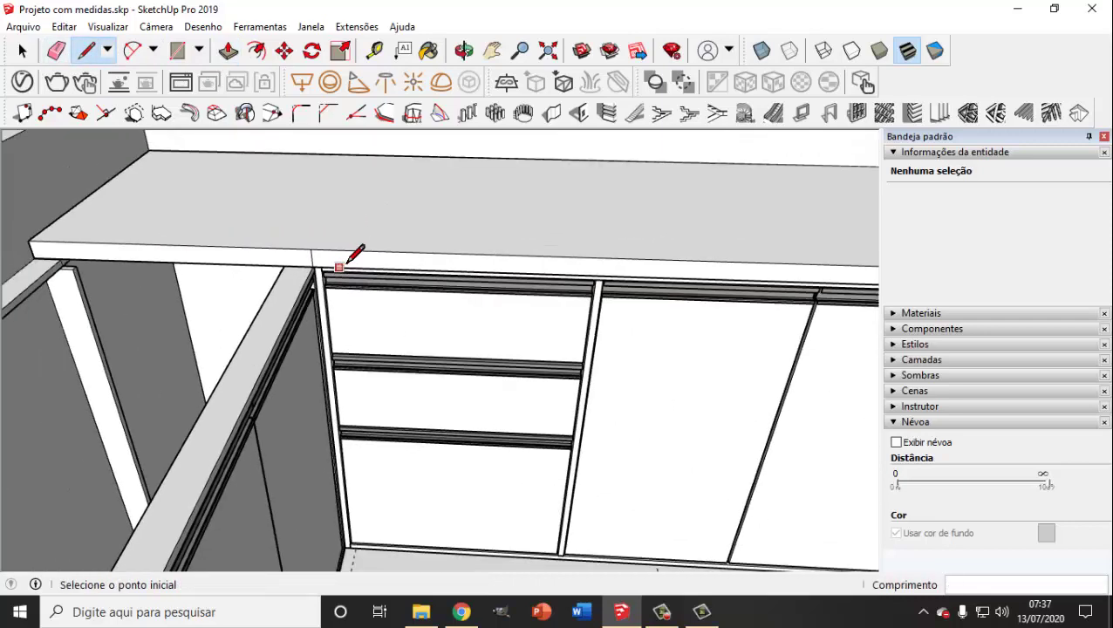
- Push/Pull the countertop's face at the corner about 290.9 cm to the far end of the side cabinet run
middle_drag(384, 268, 520, 183)
click(225, 52)
drag(521, 183, 116, 446)
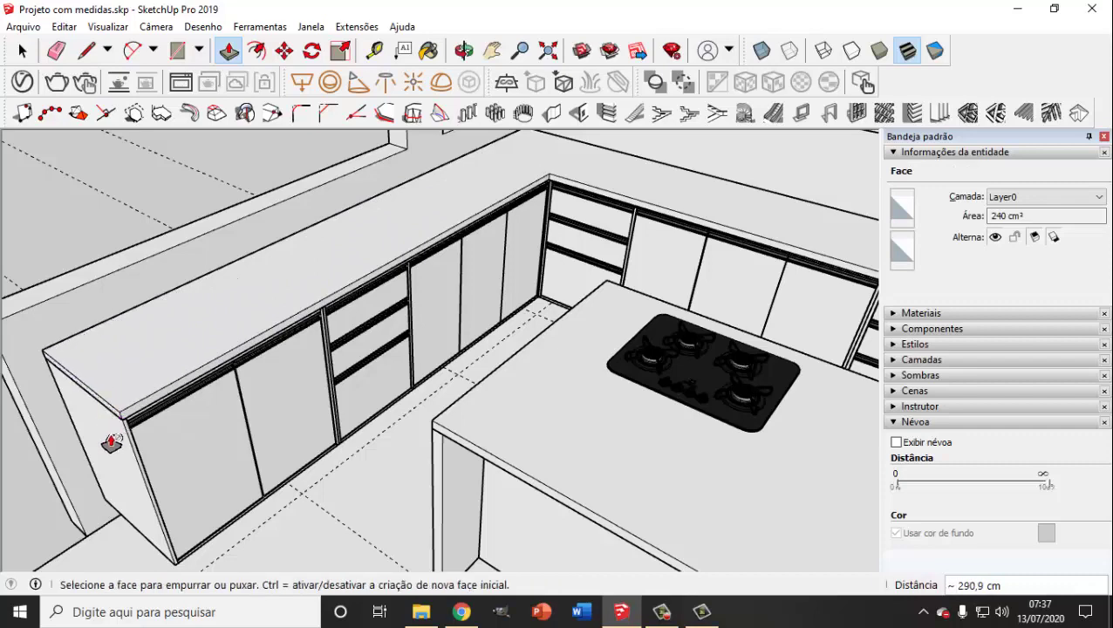
- Push/Pull the front face of the side-run countertop outward 1 cm
scroll(124, 380, up, 5)
drag(129, 390, 178, 382)
text(1)
key(Return)
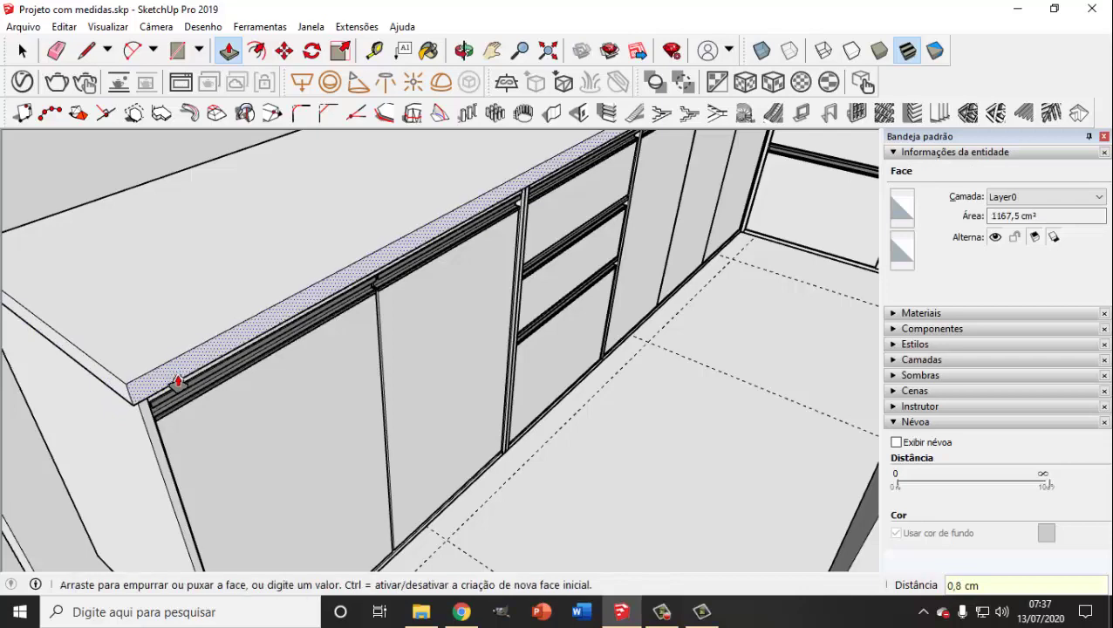
text(1)
key(Return)
- Draw a line about 61 cm long across the back-run countertop, from where the corner drawers meet the doors to the wall
middle_drag(194, 385, 582, 249)
scroll(582, 248, up, 5)
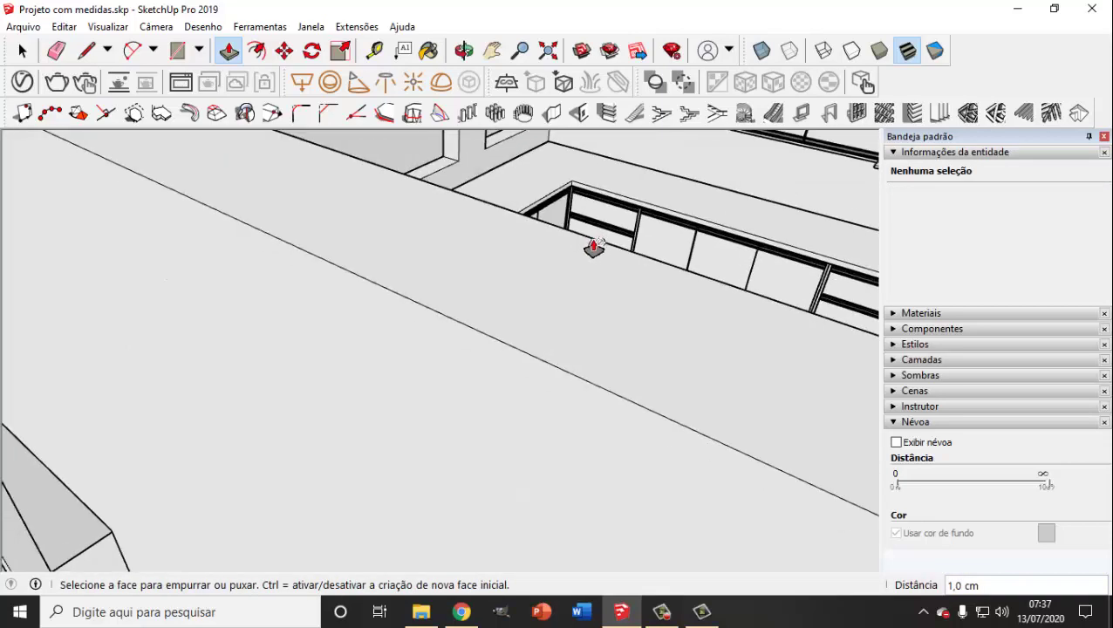
scroll(590, 250, down, 8)
scroll(449, 241, up, 10)
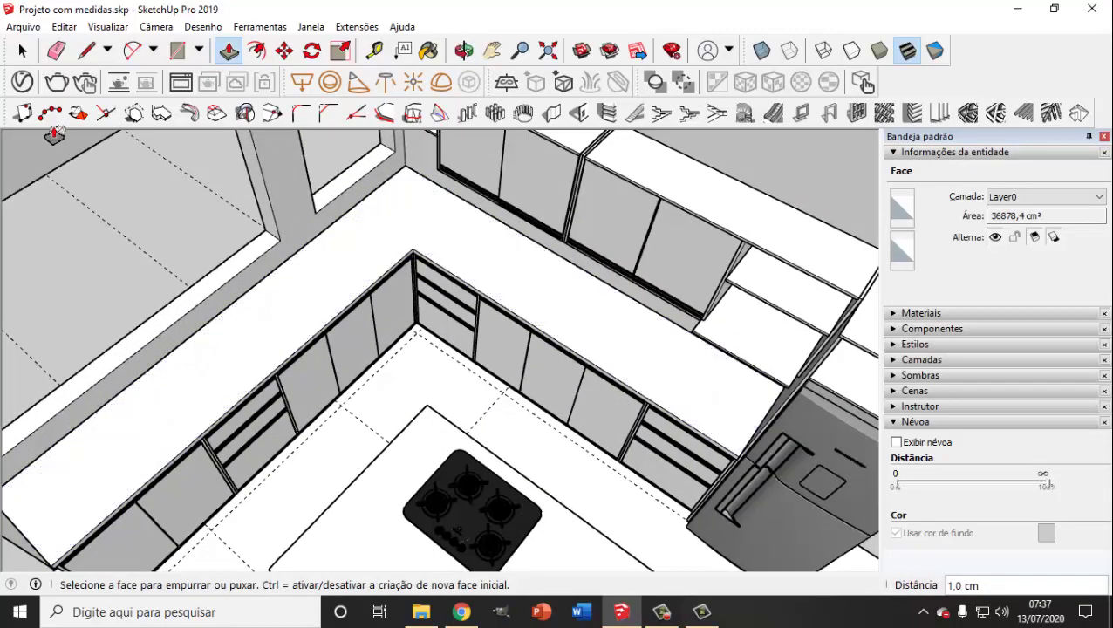
click(23, 50)
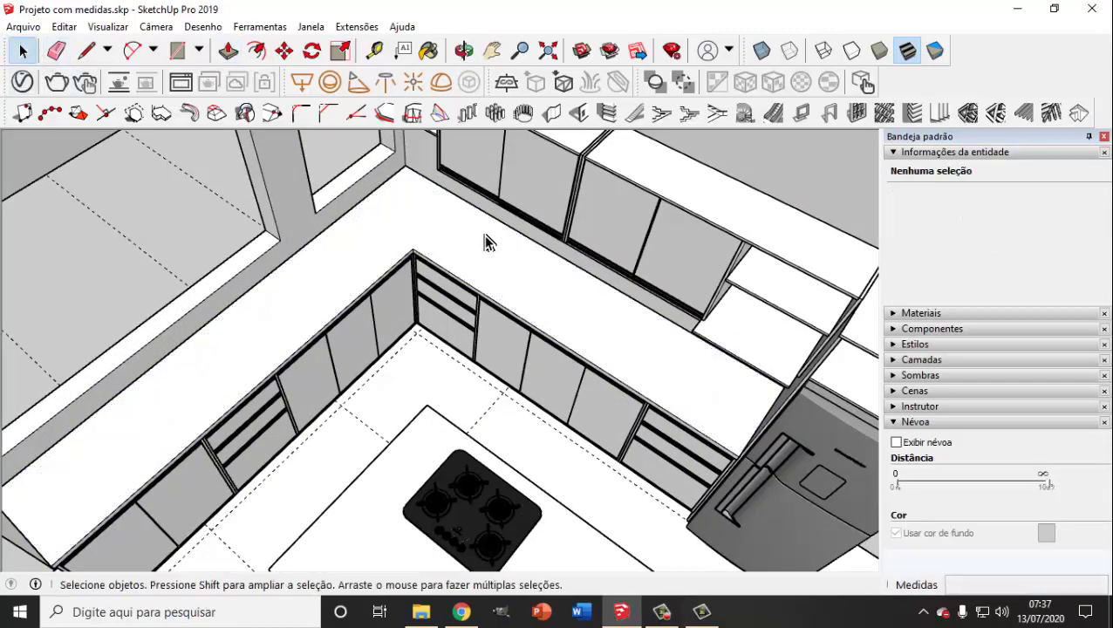
shift+middle_drag(482, 241, 532, 317)
scroll(430, 325, up, 5)
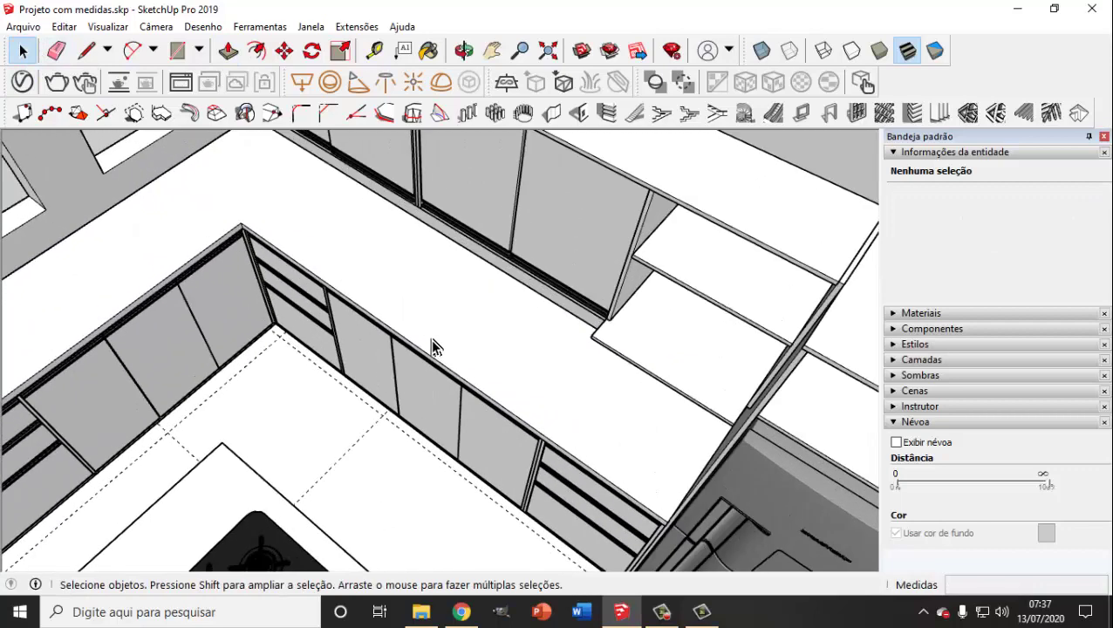
middle_drag(434, 347, 235, 311)
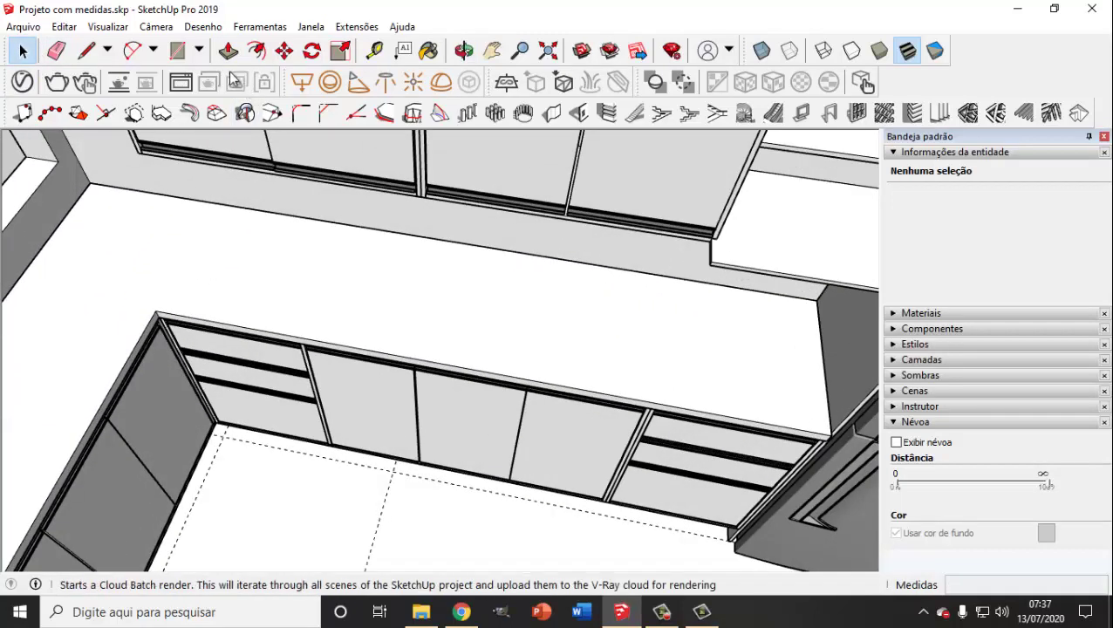
click(87, 52)
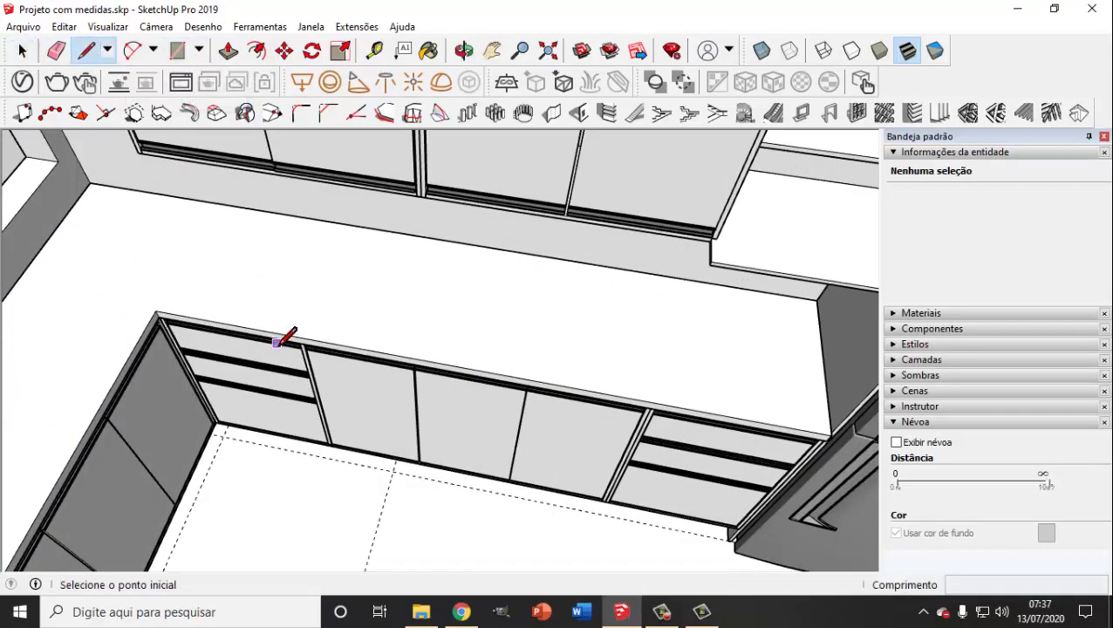
click(299, 337)
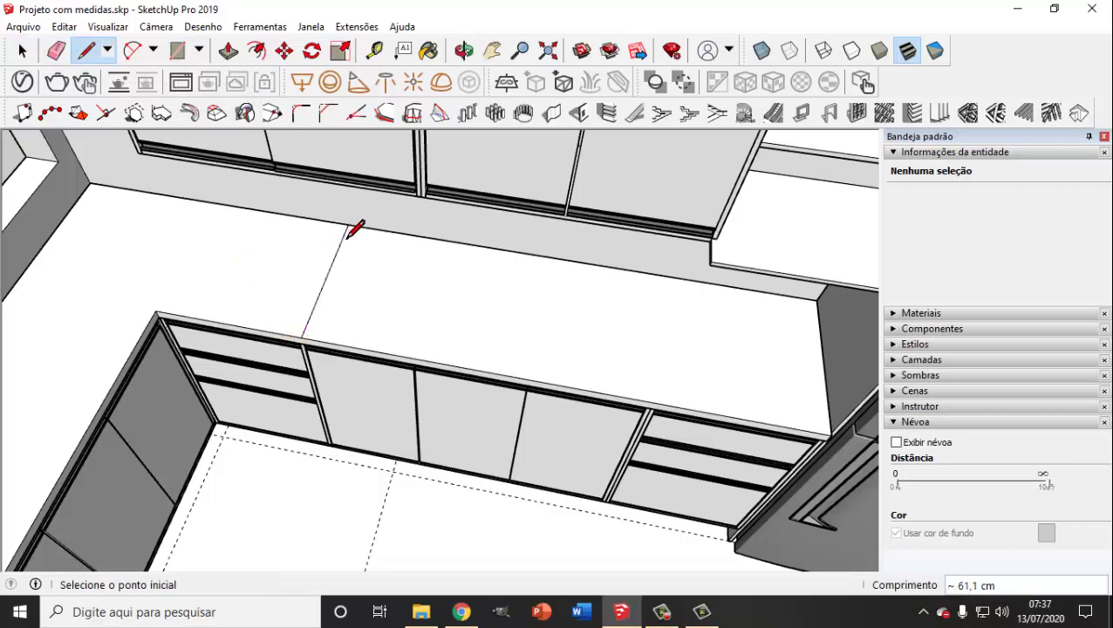
- Offset the outline of the countertop section between the dividing line and the refrigerator inward by 2 cm
key(space)
click(407, 323)
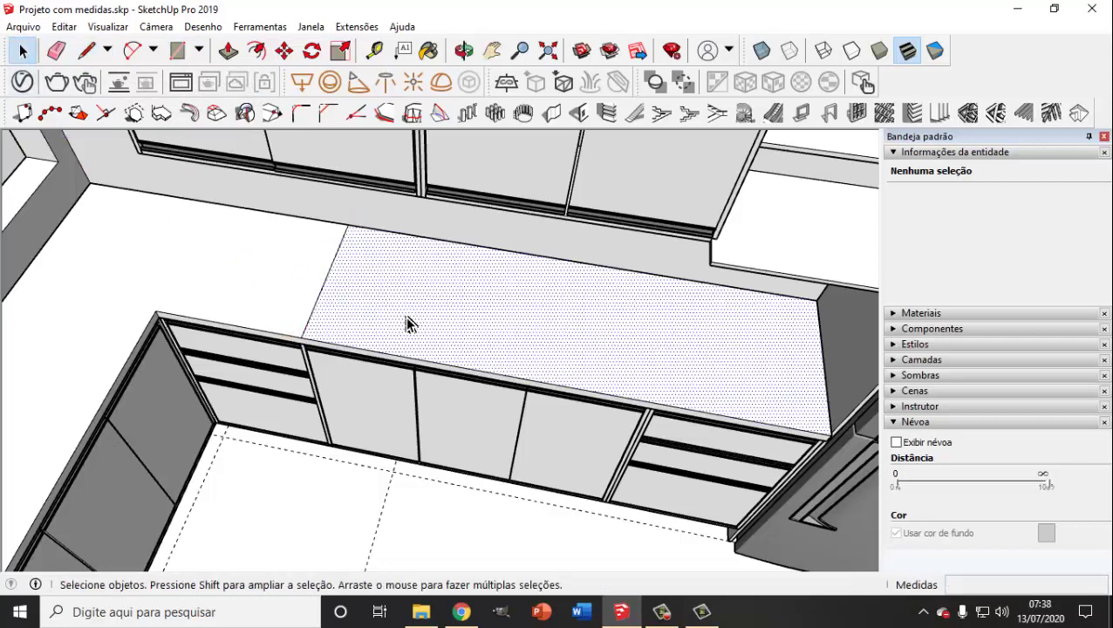
click(256, 51)
click(468, 307)
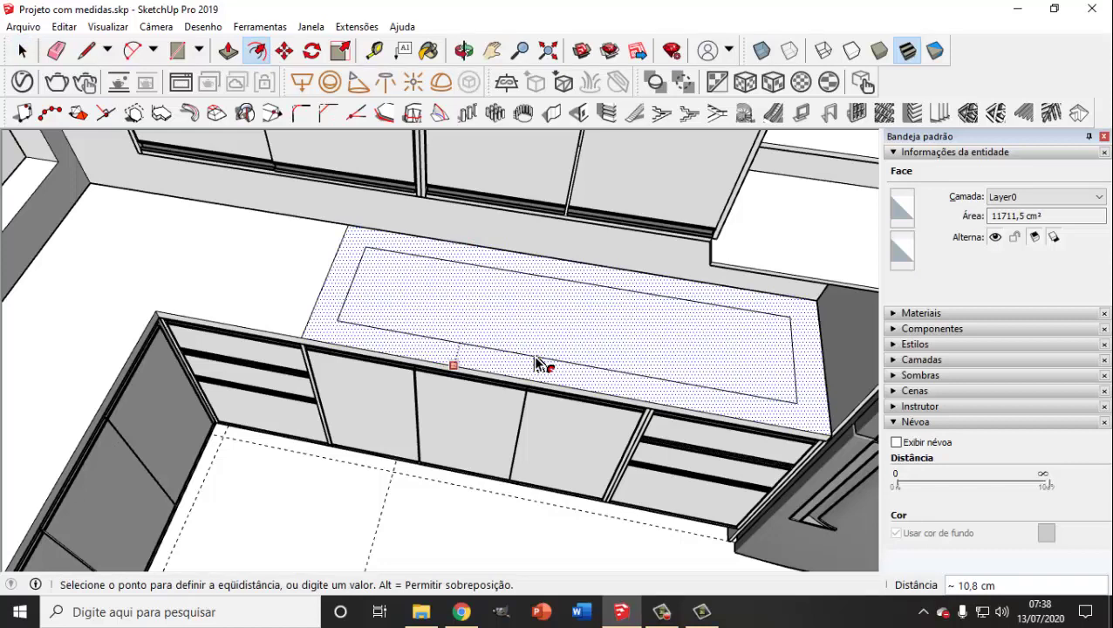
key(Return)
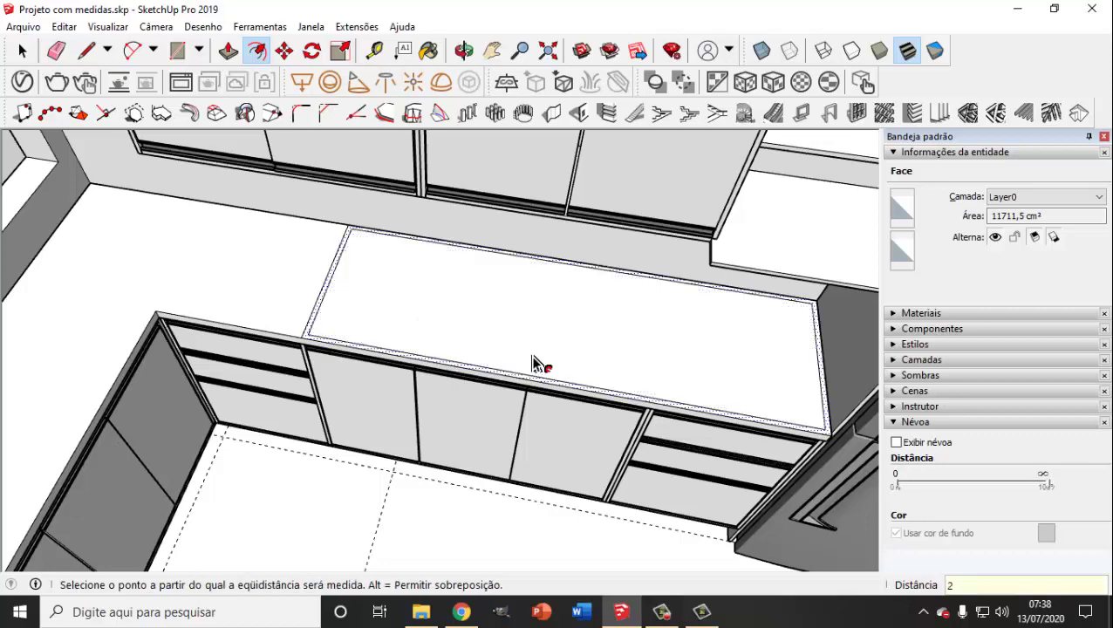
scroll(373, 341, up, 3)
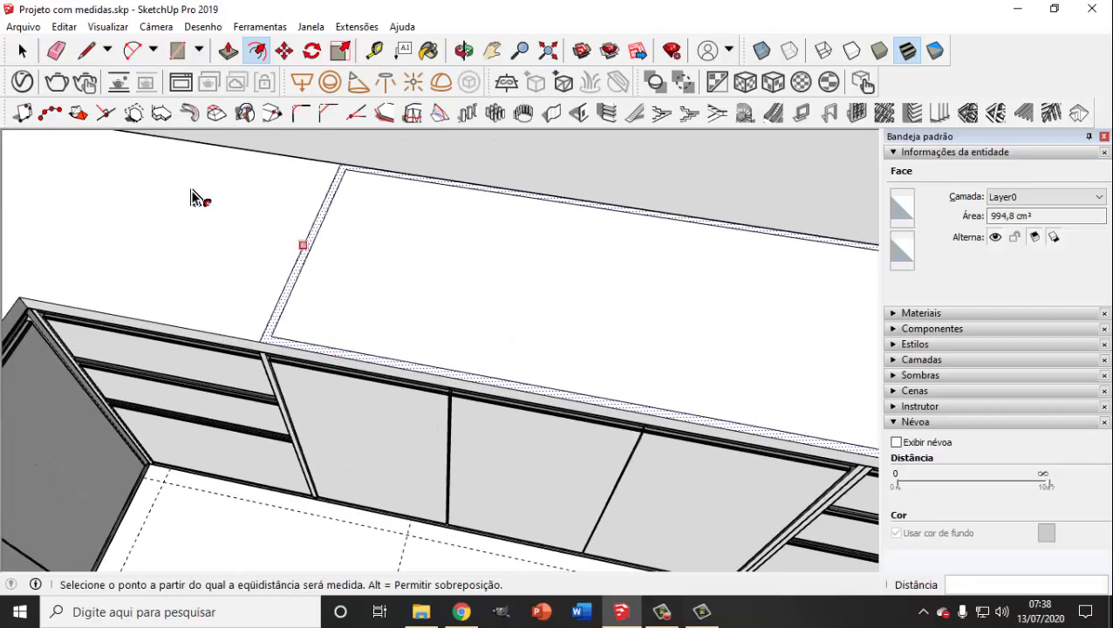
click(23, 51)
scroll(352, 249, down, 2)
scroll(447, 258, up, 3)
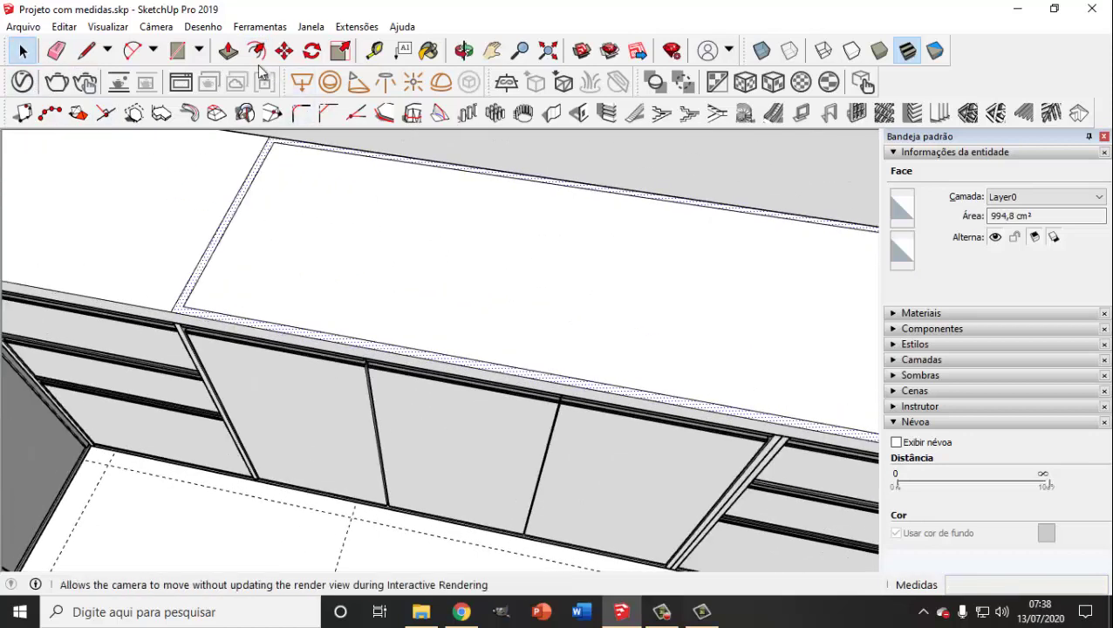
click(228, 51)
click(376, 258)
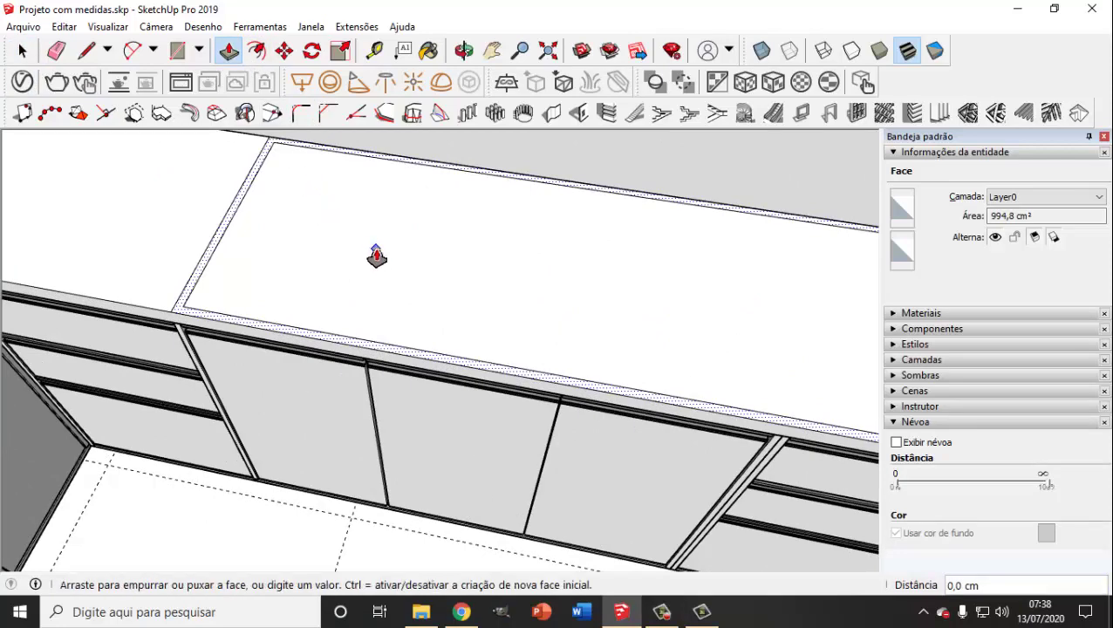
click(376, 264)
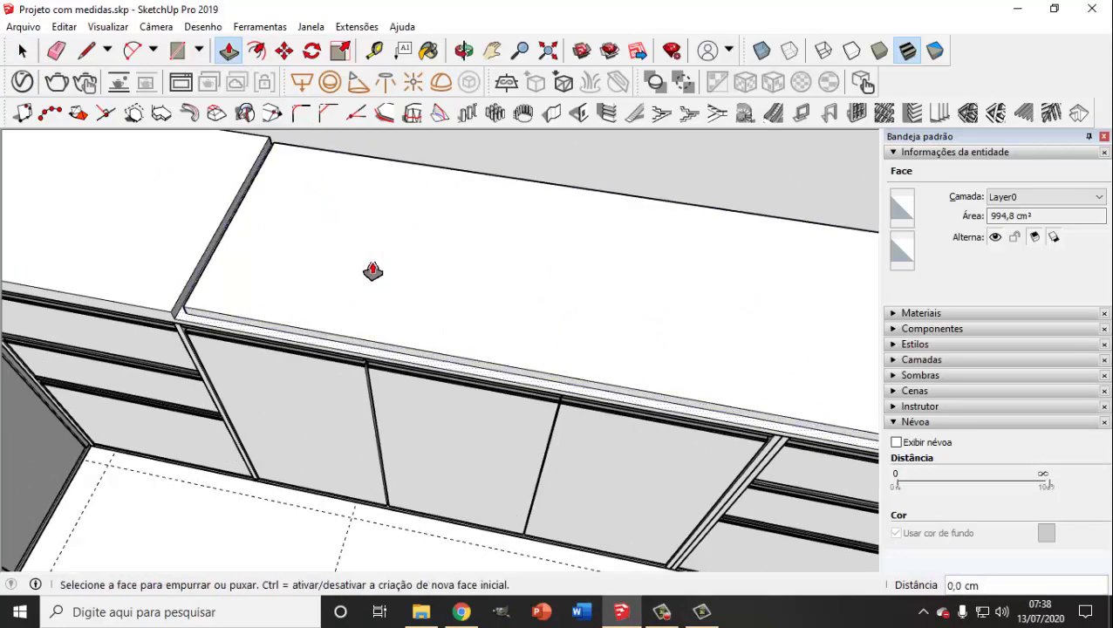
click(22, 51)
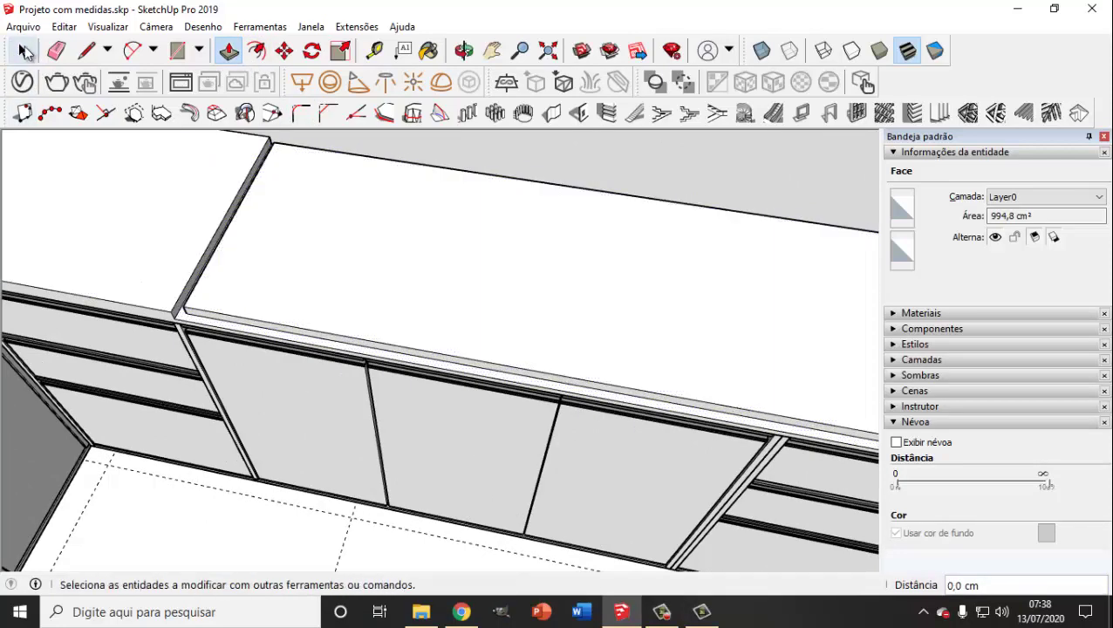
- Push/Pull the inner offset face of the back-run countertop down 1 cm to form a shallow recess
click(370, 273)
key(p)
click(313, 238)
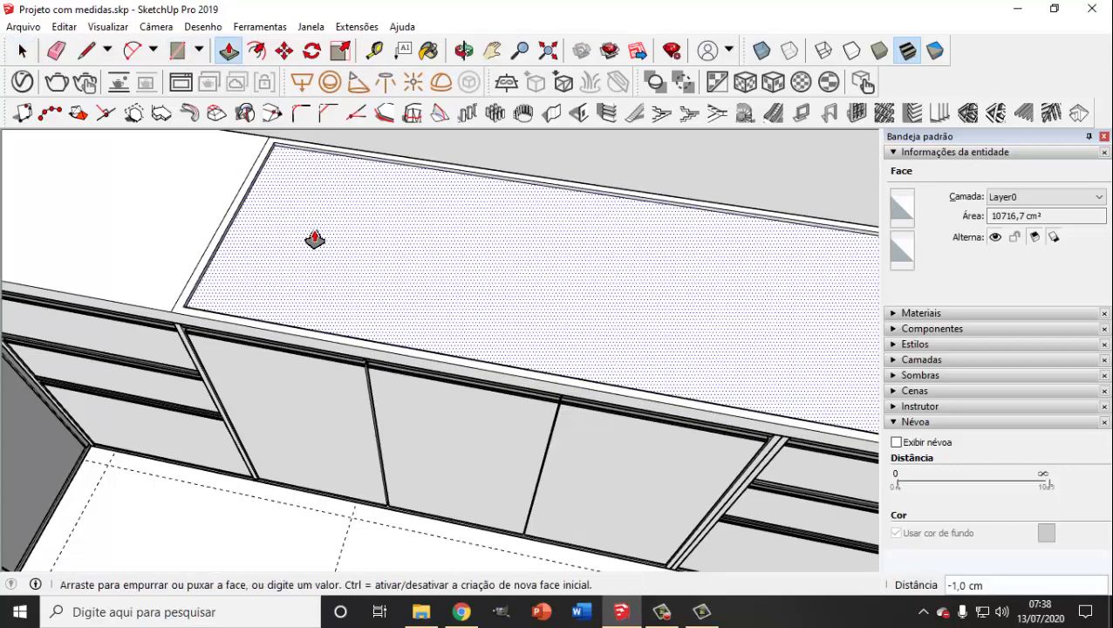
key(Return)
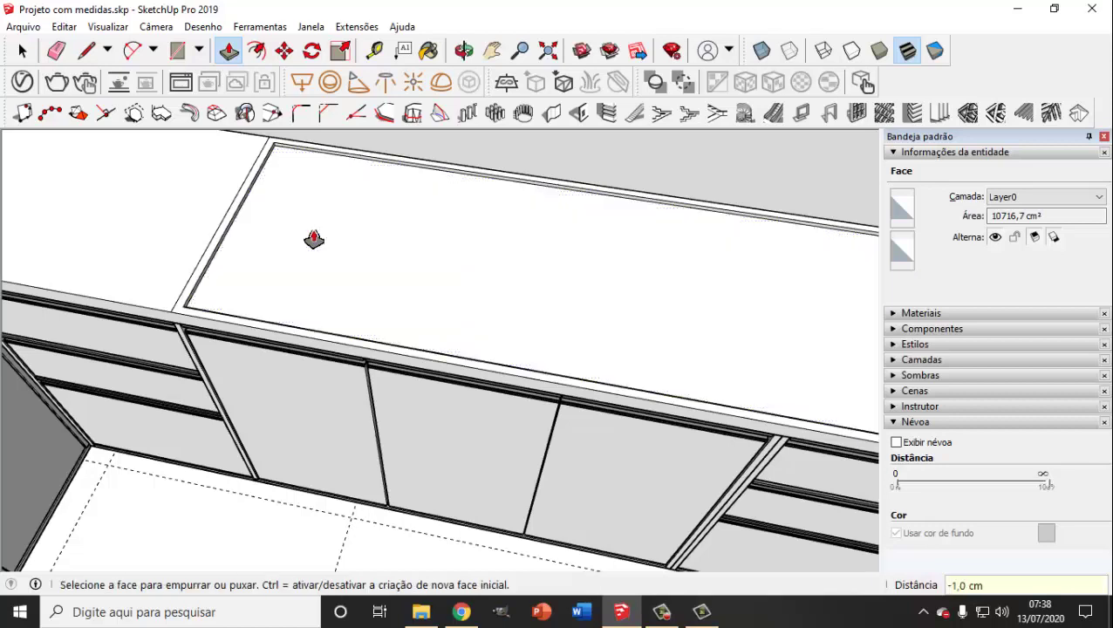
- Delete the dividing line across the countertop beside the recess, on the side facing the corner
click(23, 51)
scroll(444, 288, down, 3)
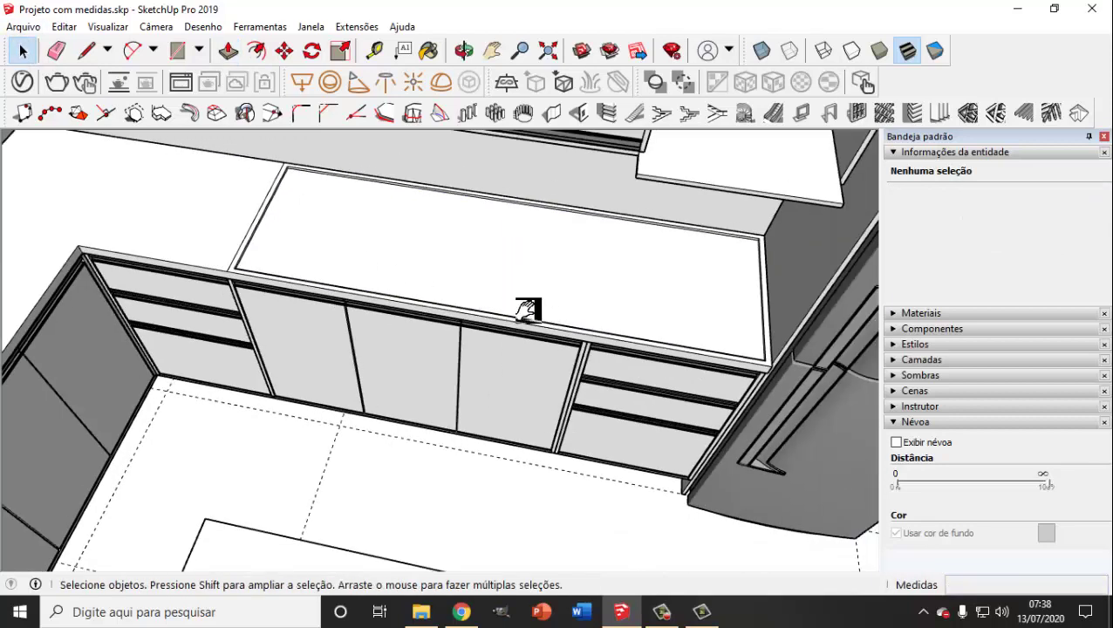
shift+middle_drag(528, 309, 508, 460)
scroll(307, 288, up, 1)
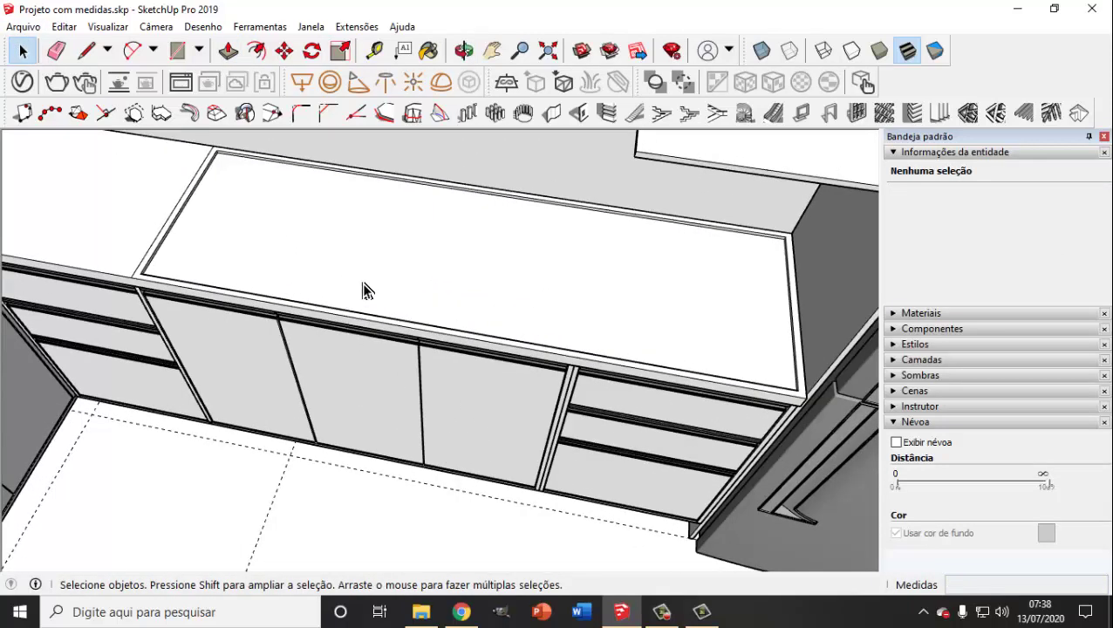
scroll(309, 266, down, 2)
middle_drag(255, 239, 495, 221)
scroll(489, 234, down, 2)
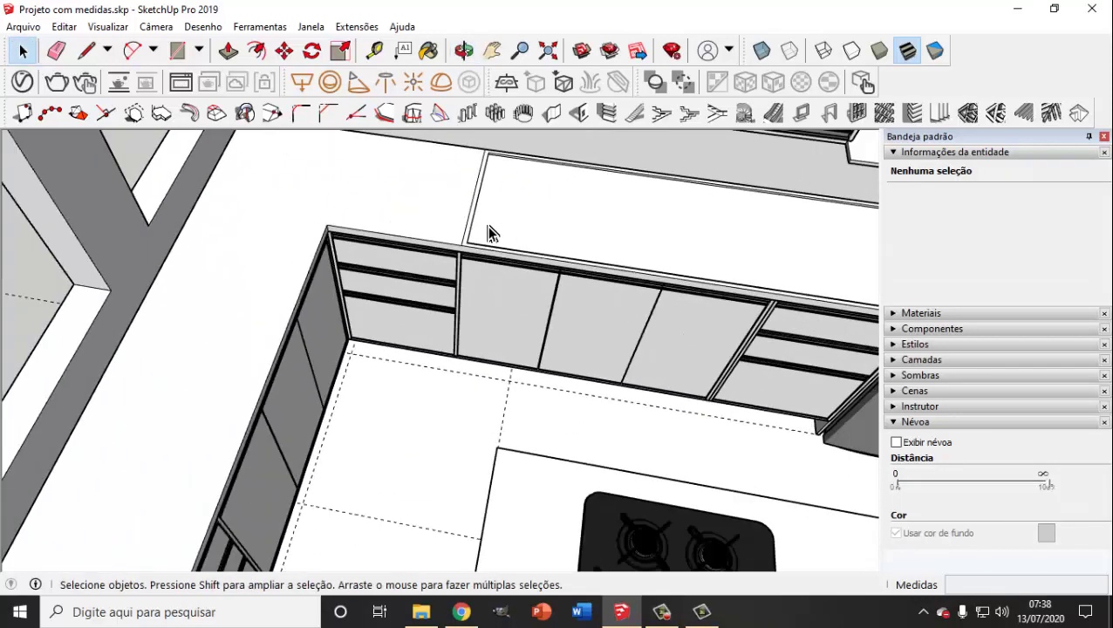
scroll(476, 205, up, 3)
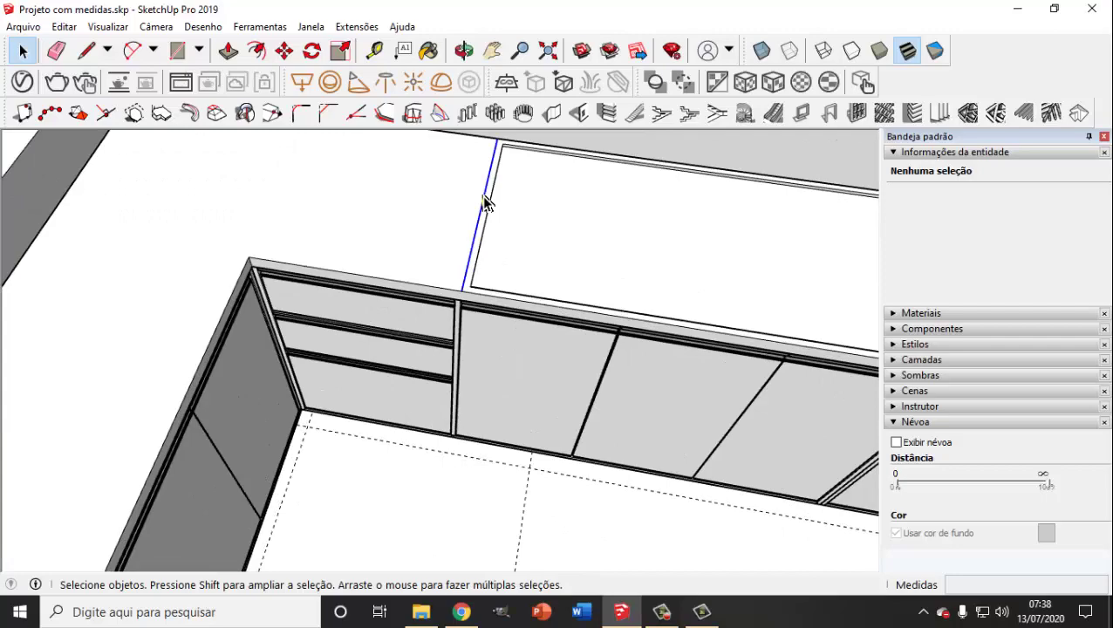
click(485, 204)
scroll(534, 246, down, 4)
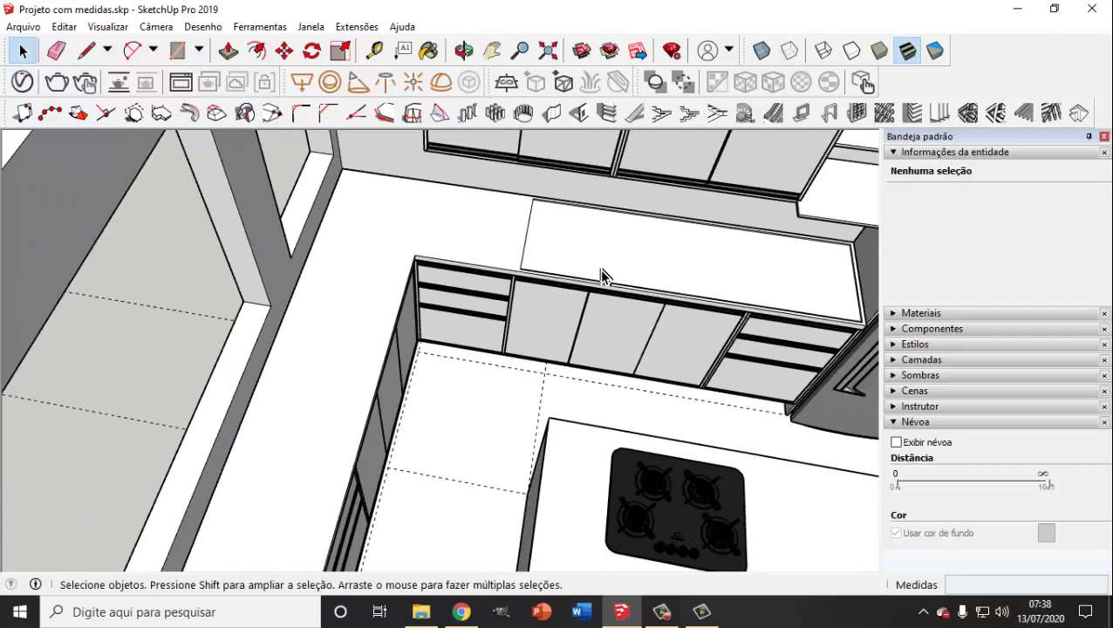
- Examine the recessed countertop section and the narrow rim between its back corner and the wall
middle_drag(567, 343, 419, 307)
scroll(495, 323, up, 3)
middle_drag(495, 323, 598, 346)
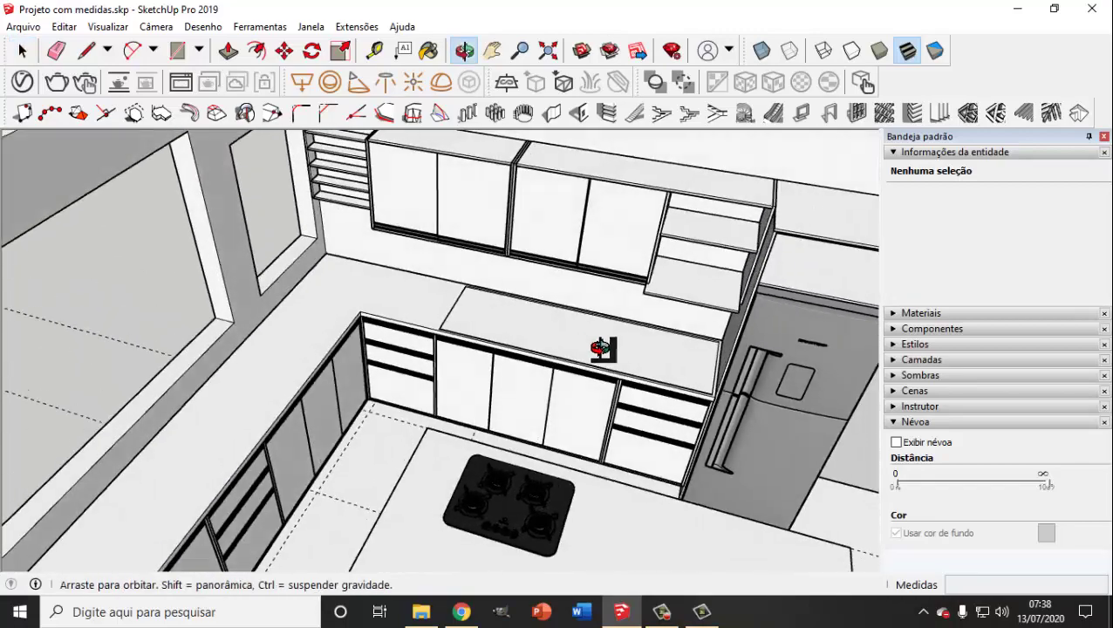
scroll(437, 300, up, 6)
scroll(446, 293, up, 3)
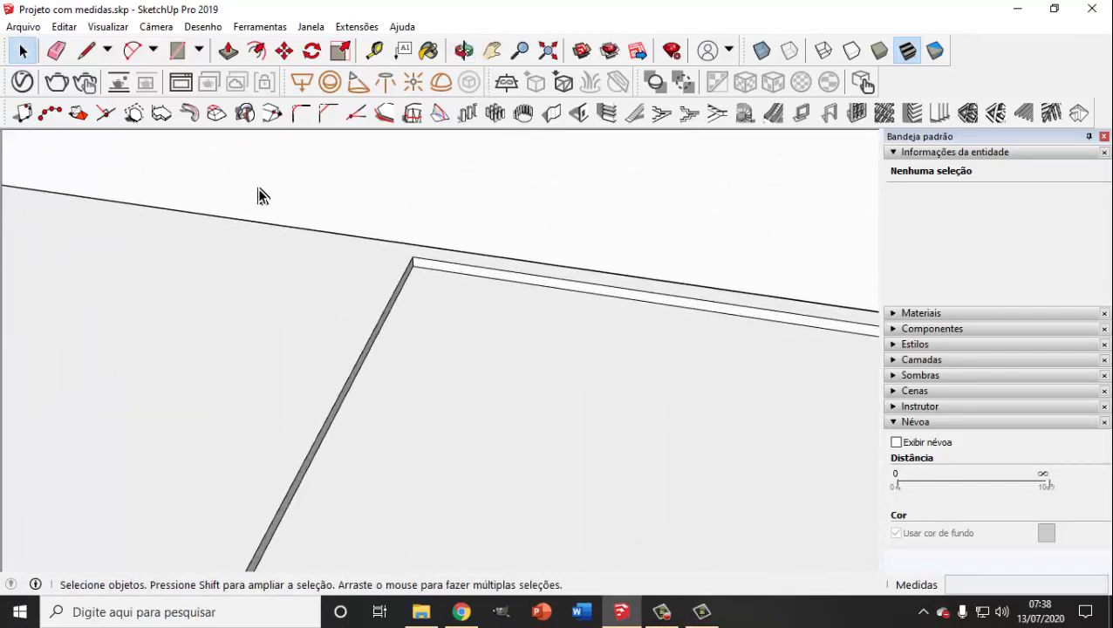
scroll(417, 269, down, 5)
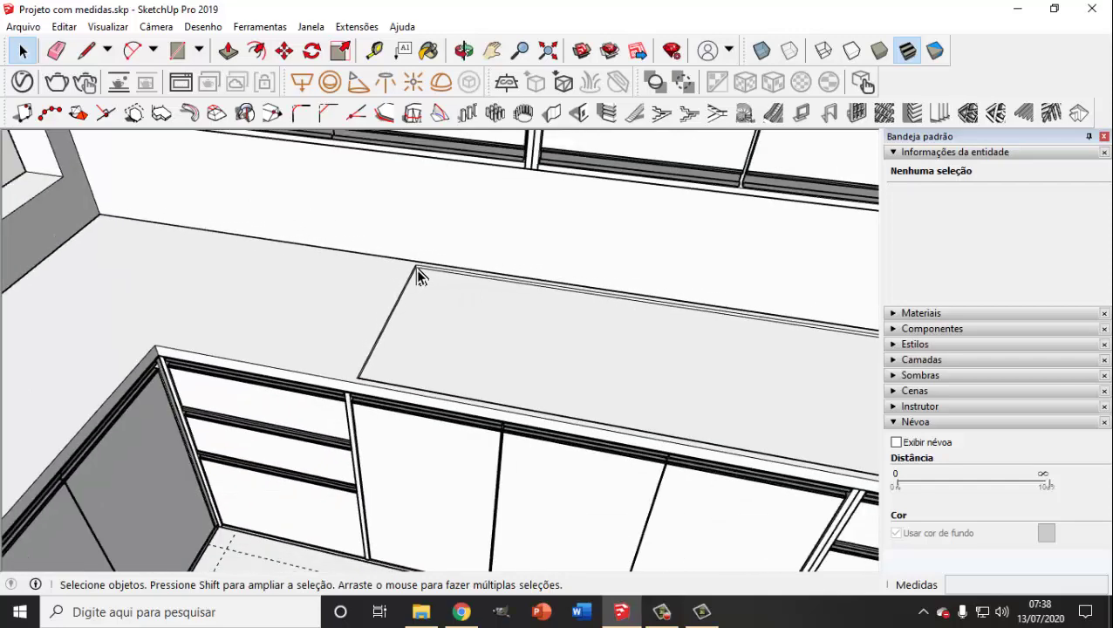
scroll(410, 271, down, 2)
scroll(415, 272, up, 7)
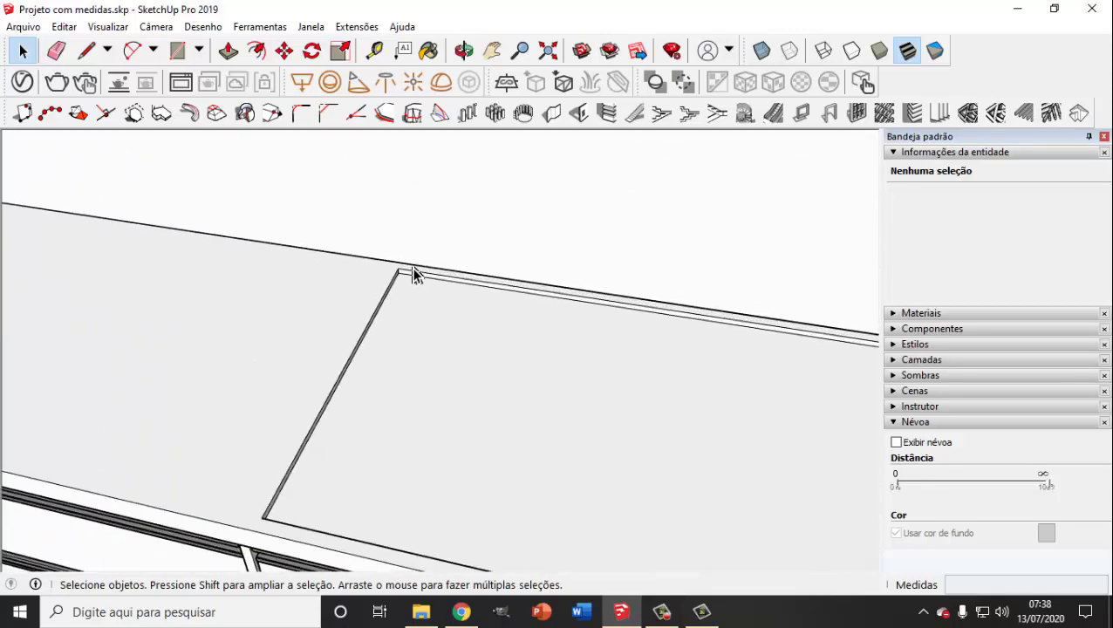
- Draw a line about 122.4 cm long from the recess's back corner, parallel to the back wall, to the window wall
click(365, 283)
scroll(400, 275, up, 2)
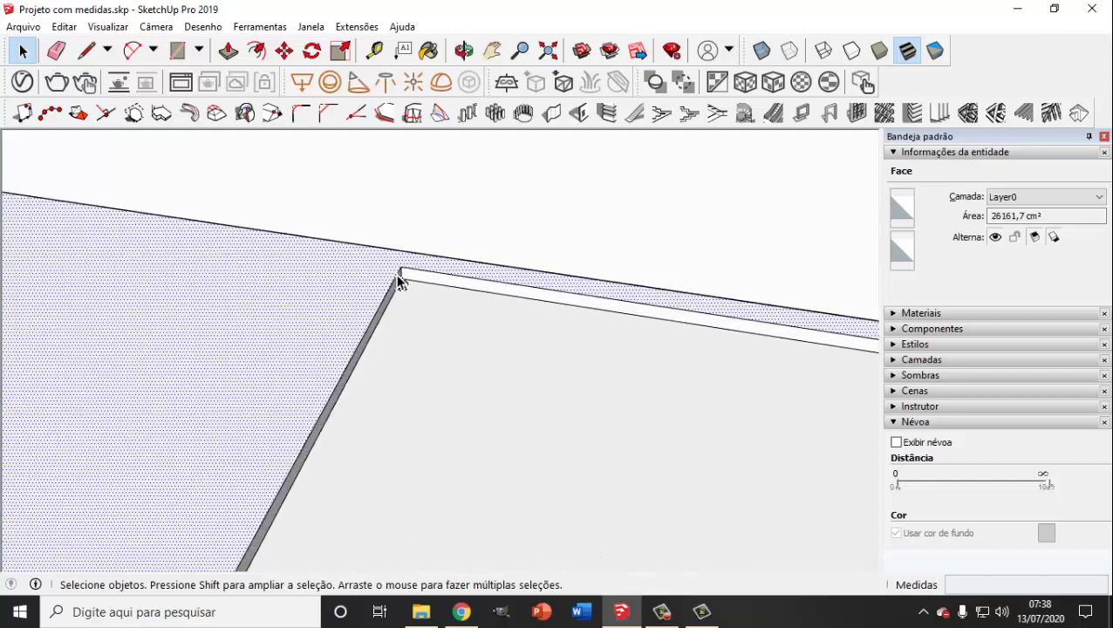
click(87, 54)
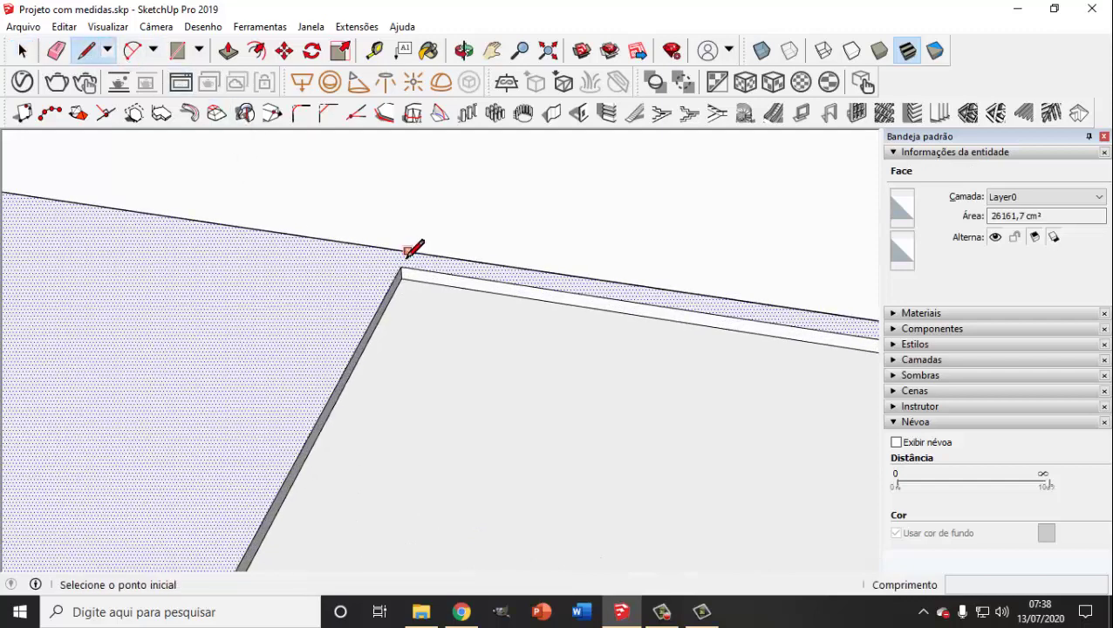
click(401, 270)
scroll(410, 268, down, 4)
scroll(427, 268, down, 3)
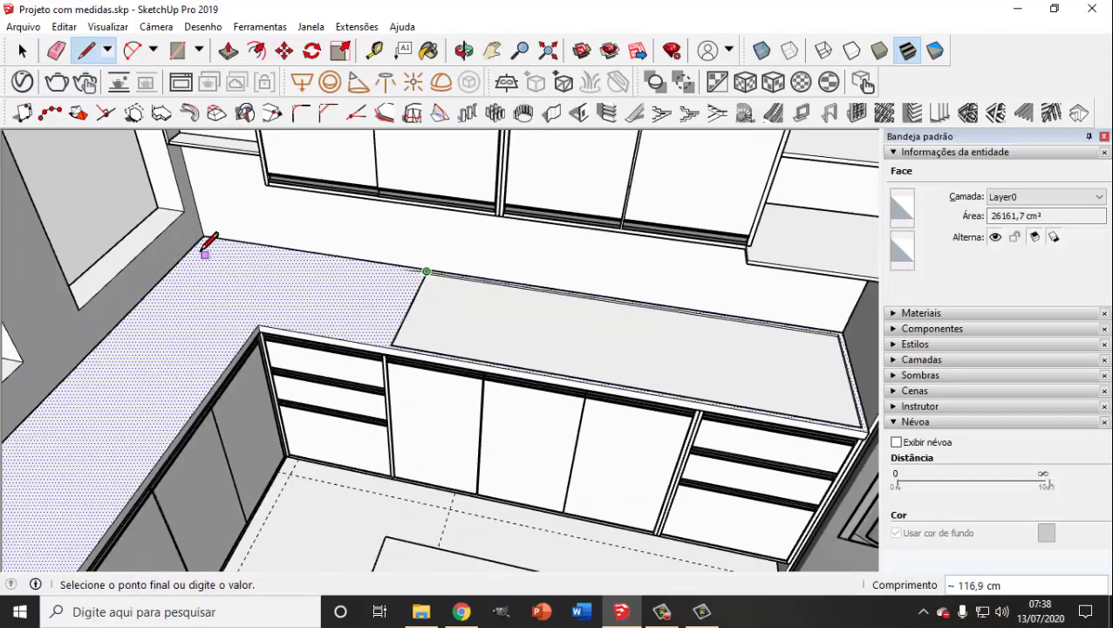
scroll(206, 236, up, 5)
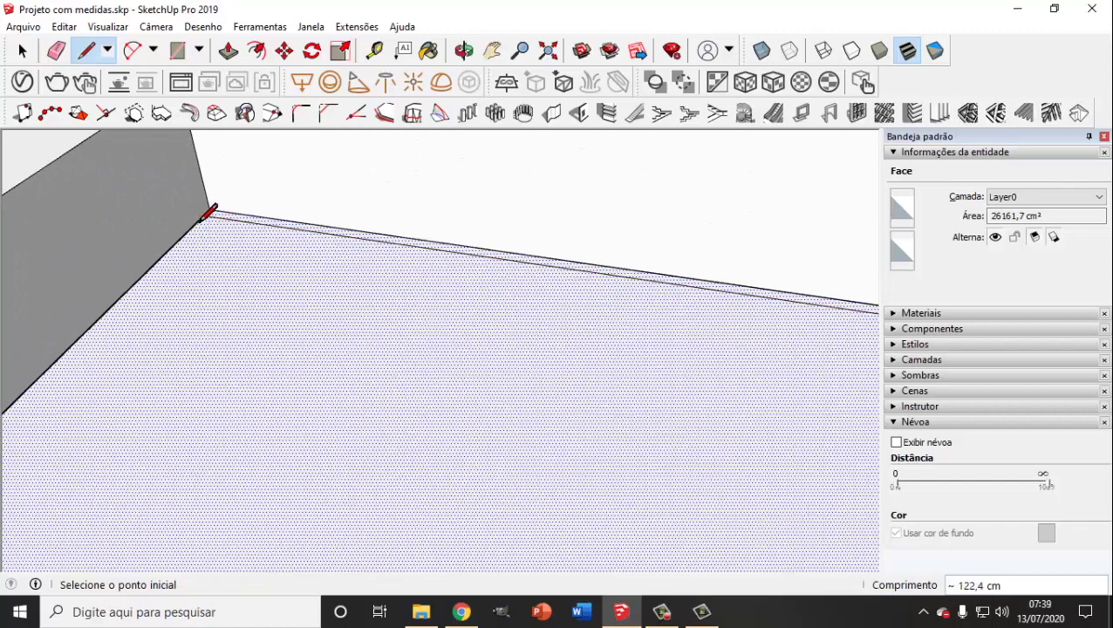
- Draw a line about 351 cm long parallel to the window wall, inset 1.5 cm at the countertop's free end, to the back-wall rim line
scroll(212, 234, down, 5)
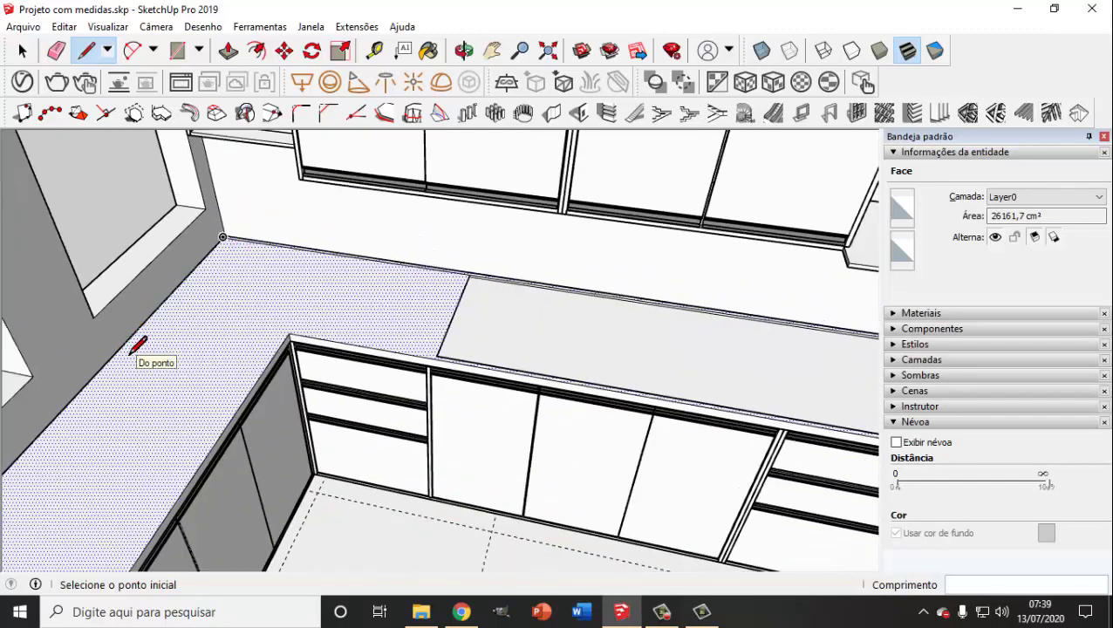
mouse_move(137, 346)
middle_down()
mouse_move(209, 267)
mouse_move(318, 223)
mouse_move(177, 373)
mouse_move(279, 344)
mouse_move(169, 355)
middle_up()
scroll(316, 241, down, 3)
scroll(105, 355, up, 5)
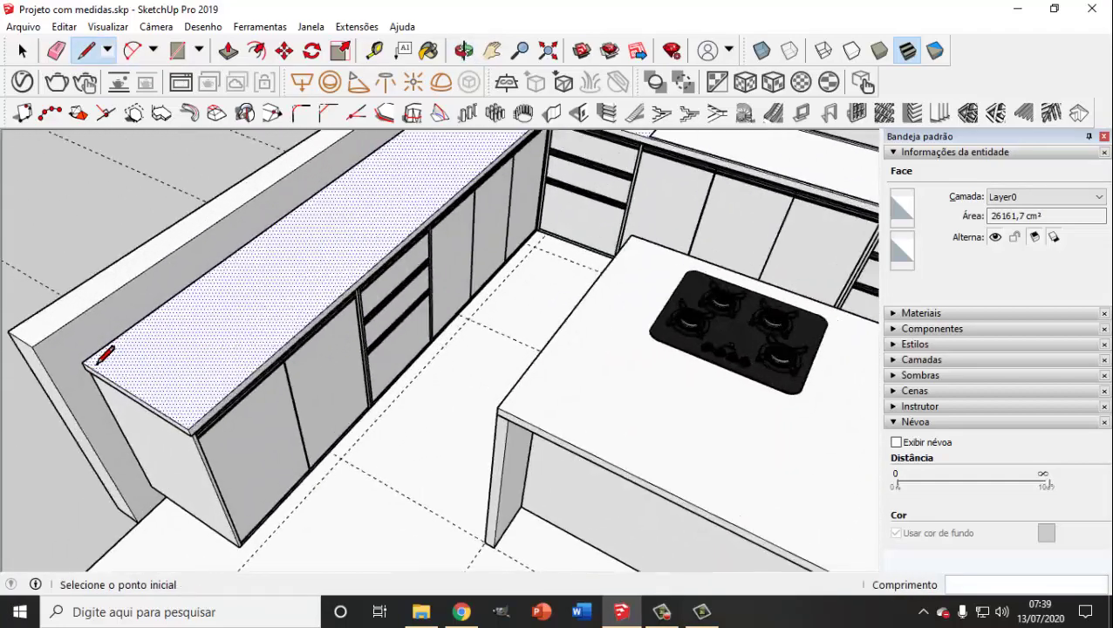
scroll(97, 361, up, 5)
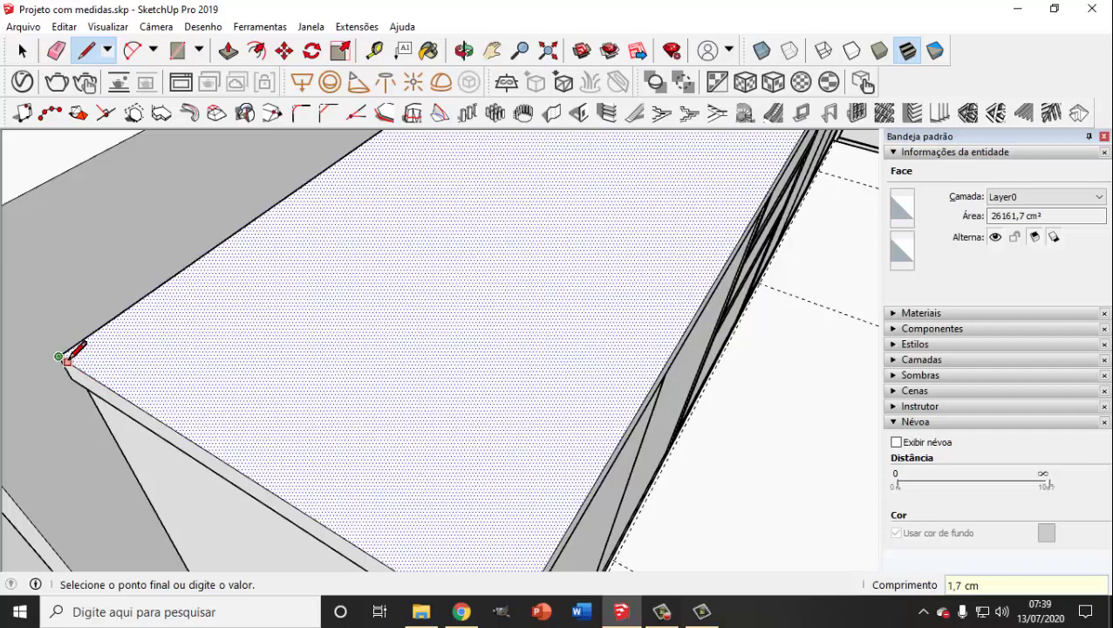
scroll(70, 353, up, 3)
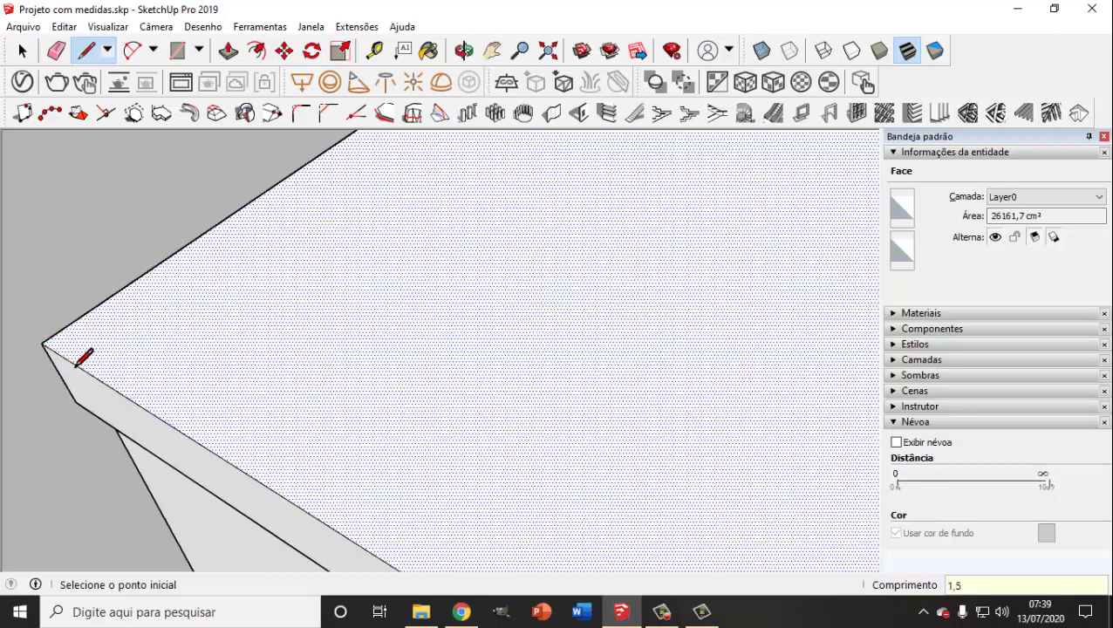
scroll(186, 348, down, 6)
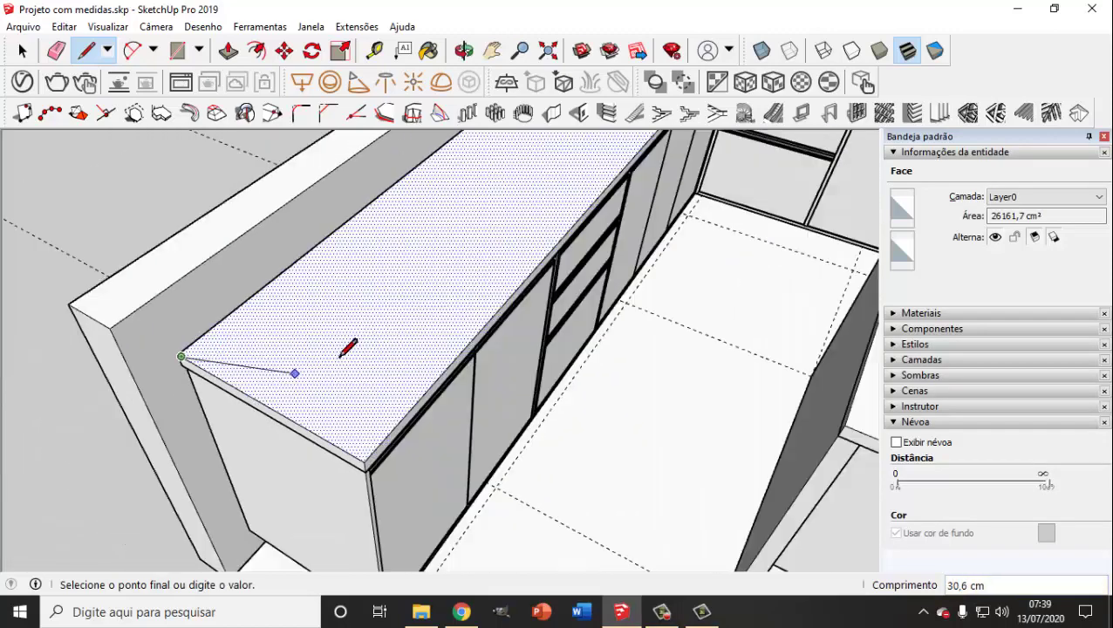
middle_drag(466, 255, 352, 275)
scroll(437, 233, up, 6)
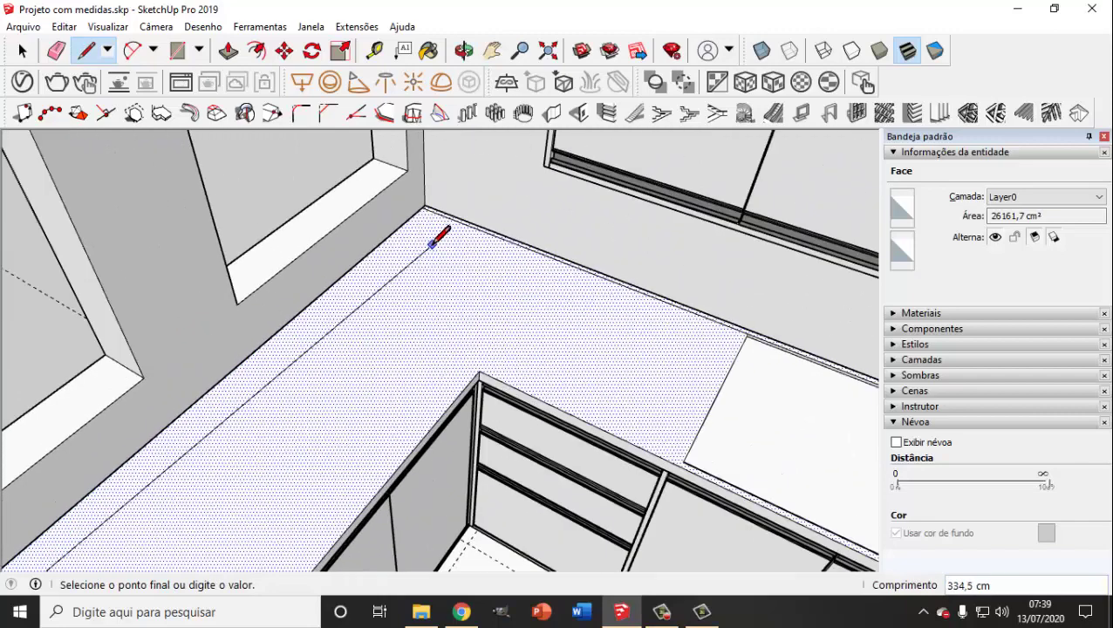
click(416, 168)
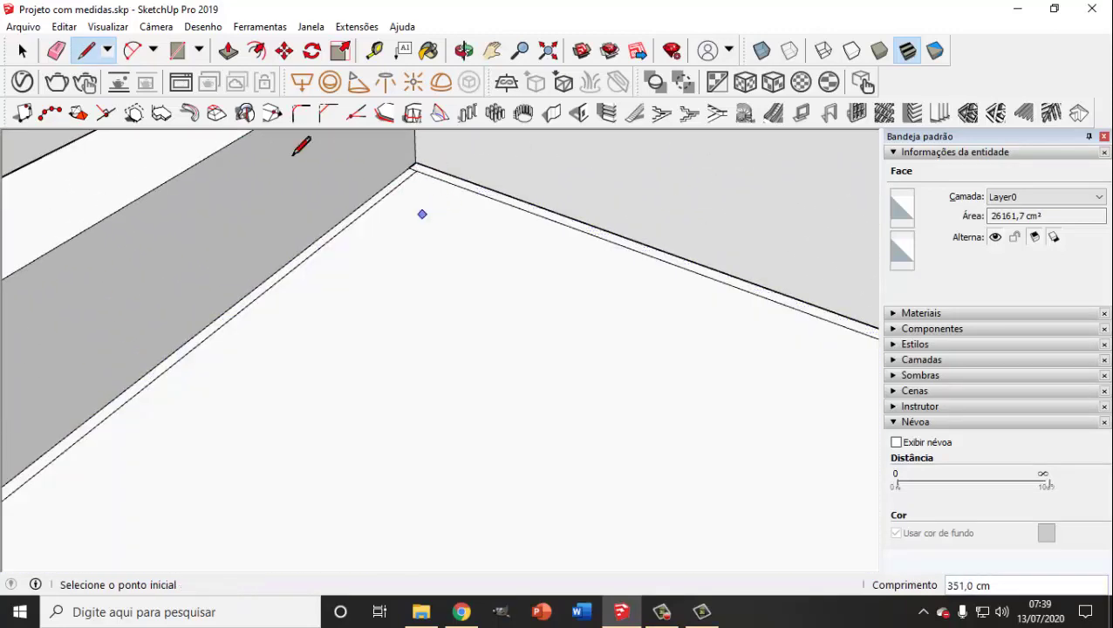
- Try to delete the short line segment where the two rim lines meet at the wall corner
click(23, 55)
scroll(397, 169, up, 3)
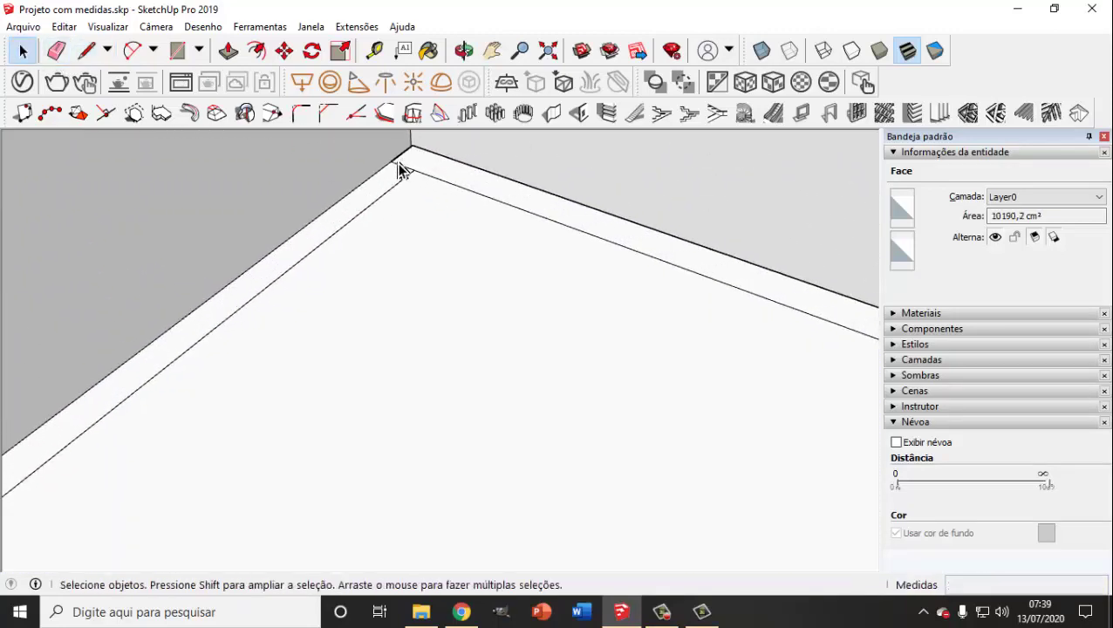
click(398, 169)
key(Delete)
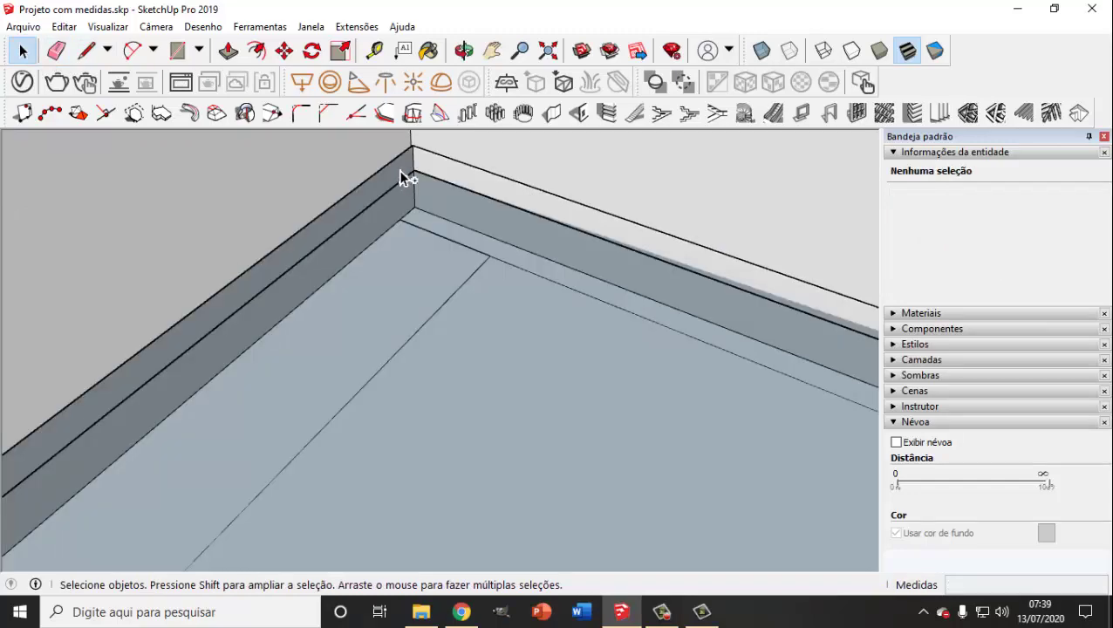
key(ctrl+z)
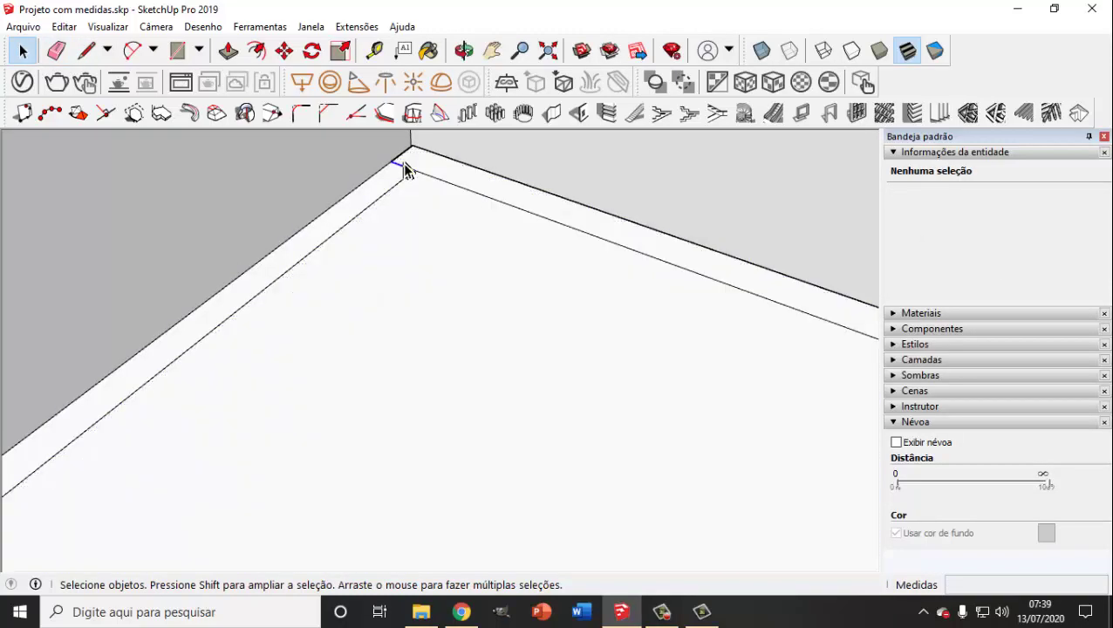
click(404, 168)
key(Delete)
key(ctrl+z)
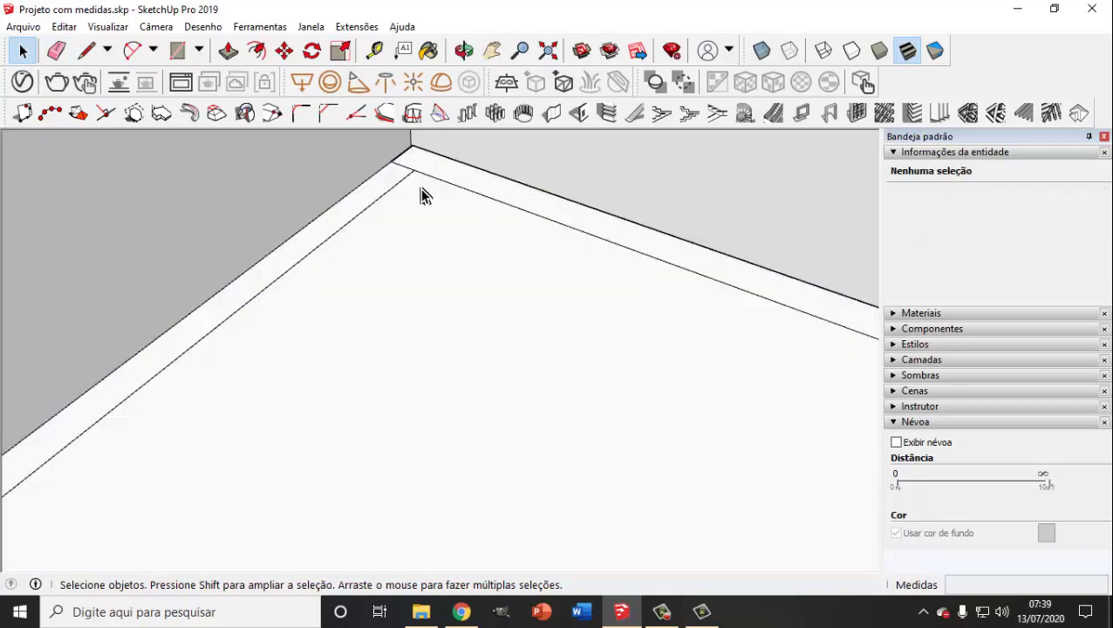
- Examine the countertop surface and the outlines of the wet area and back-wall rim
click(228, 50)
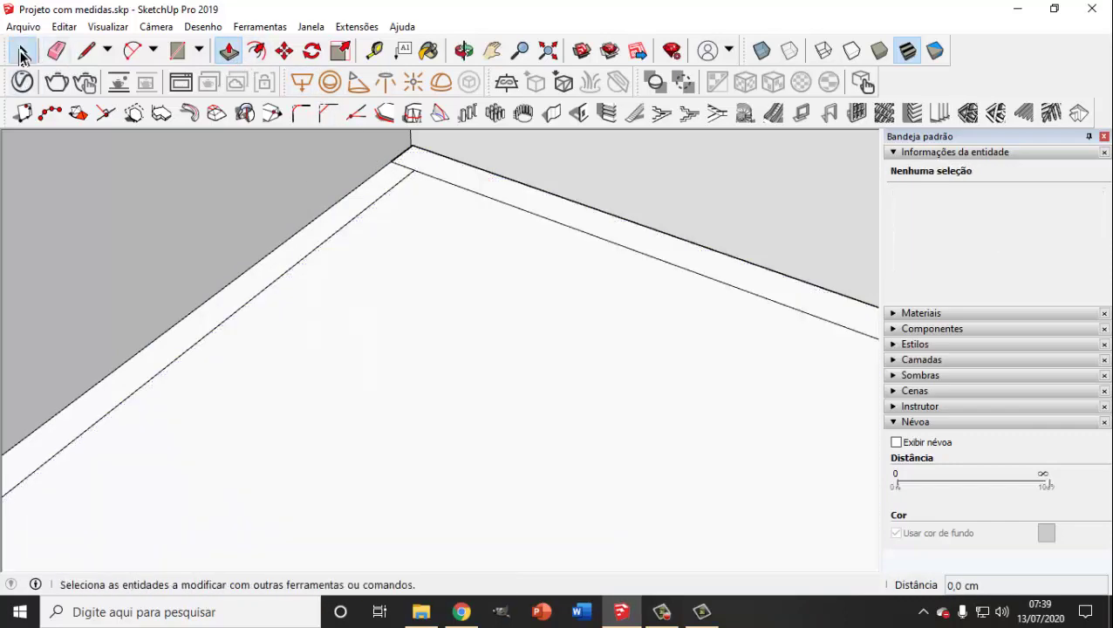
click(23, 54)
click(468, 189)
middle_drag(470, 191, 527, 390)
scroll(632, 353, down, 4)
scroll(506, 374, up, 4)
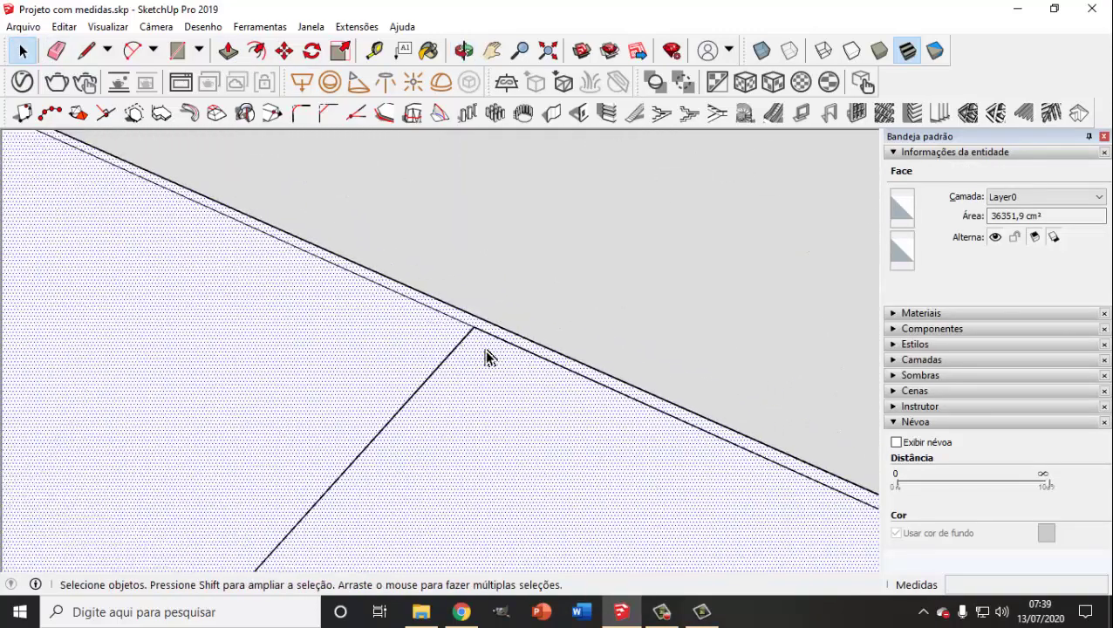
scroll(485, 354, down, 5)
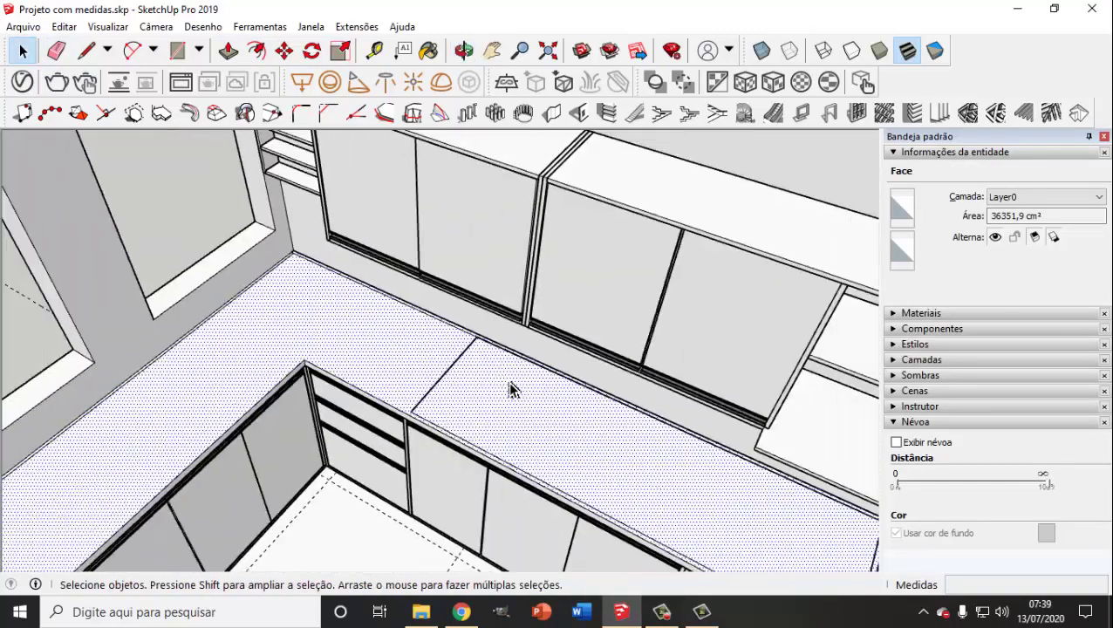
middle_drag(510, 390, 367, 443)
click(369, 440)
scroll(436, 388, up, 3)
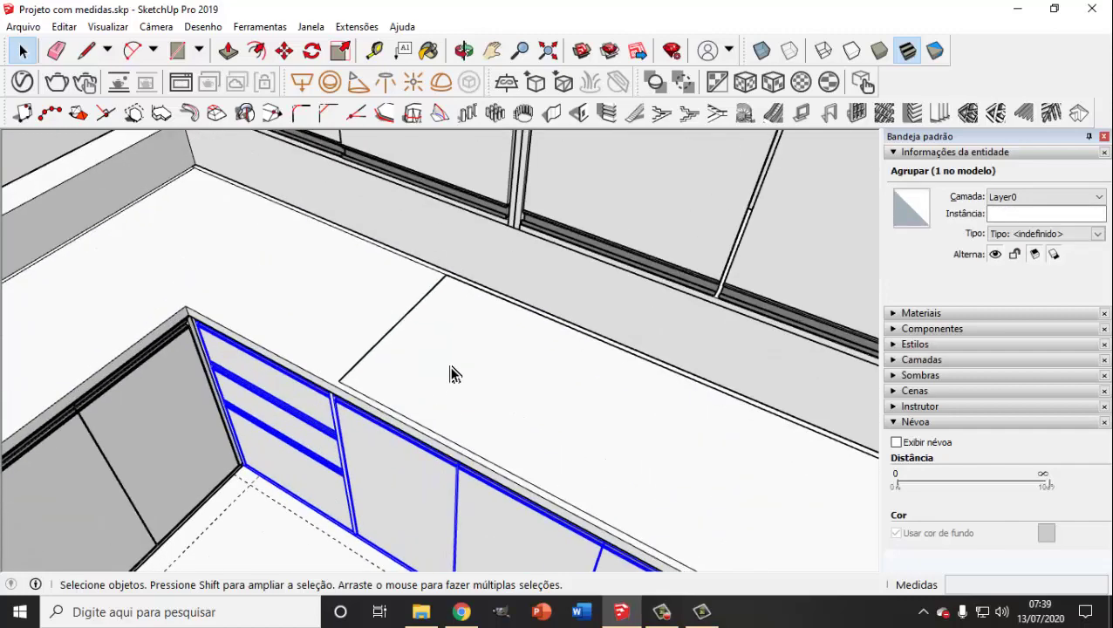
- Try to Push/Pull the countertop surface around the rectangular wet-area outline on the back run
scroll(452, 374, up, 2)
middle_drag(462, 343, 530, 320)
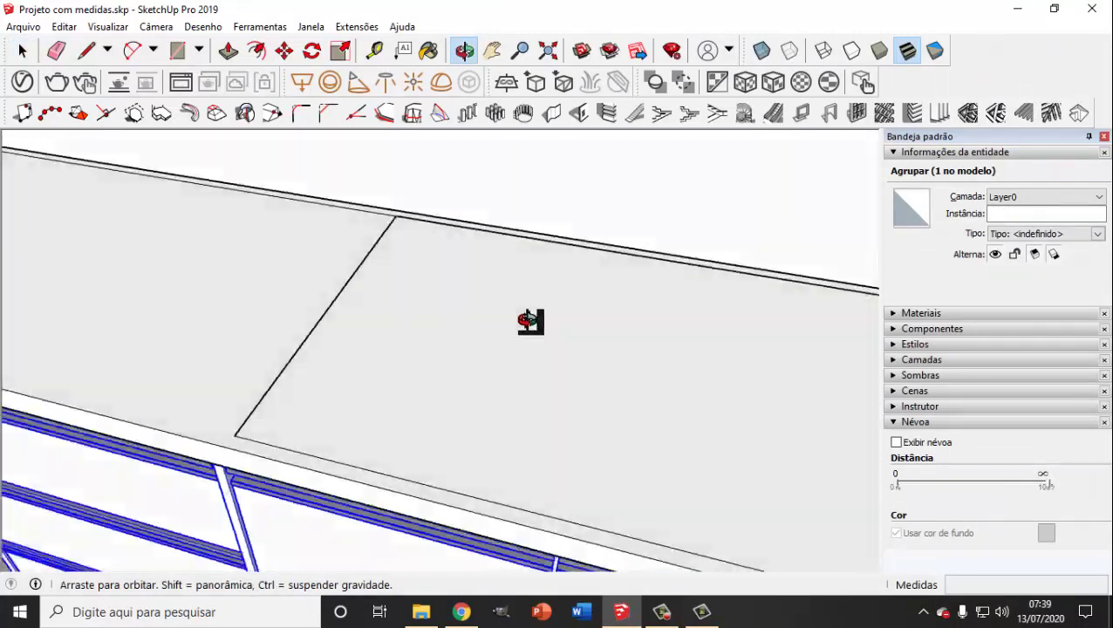
click(530, 338)
click(229, 52)
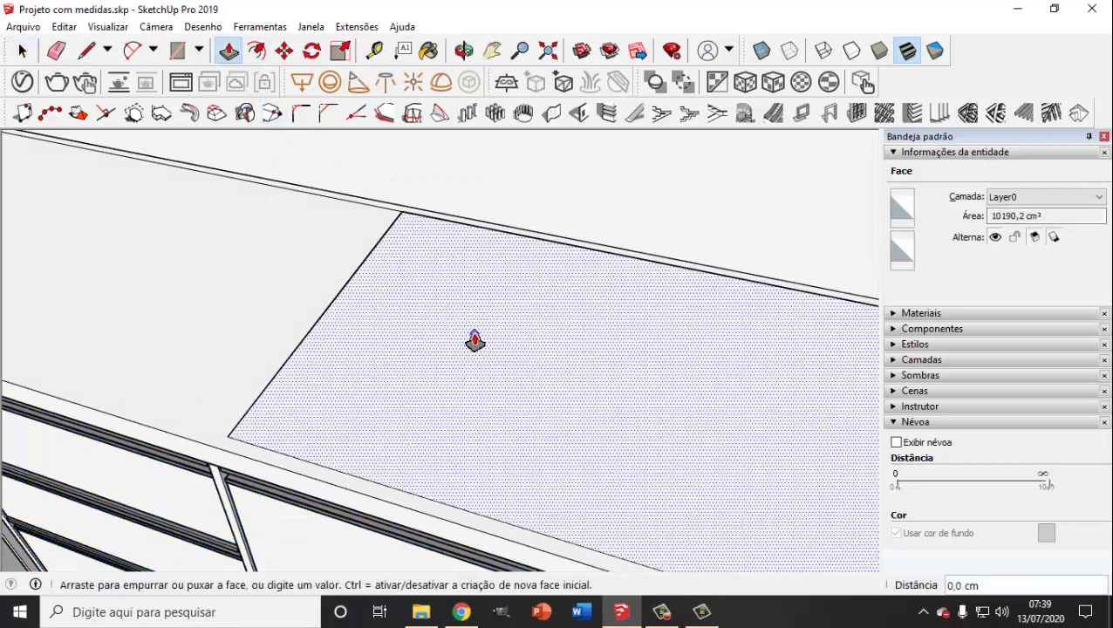
click(472, 346)
click(475, 350)
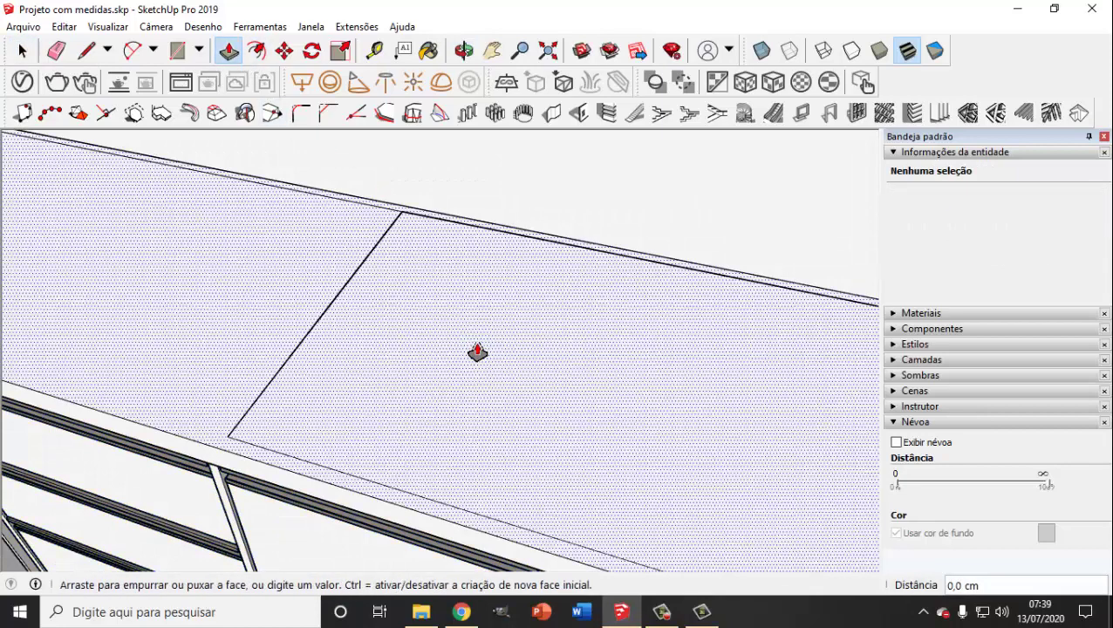
click(476, 366)
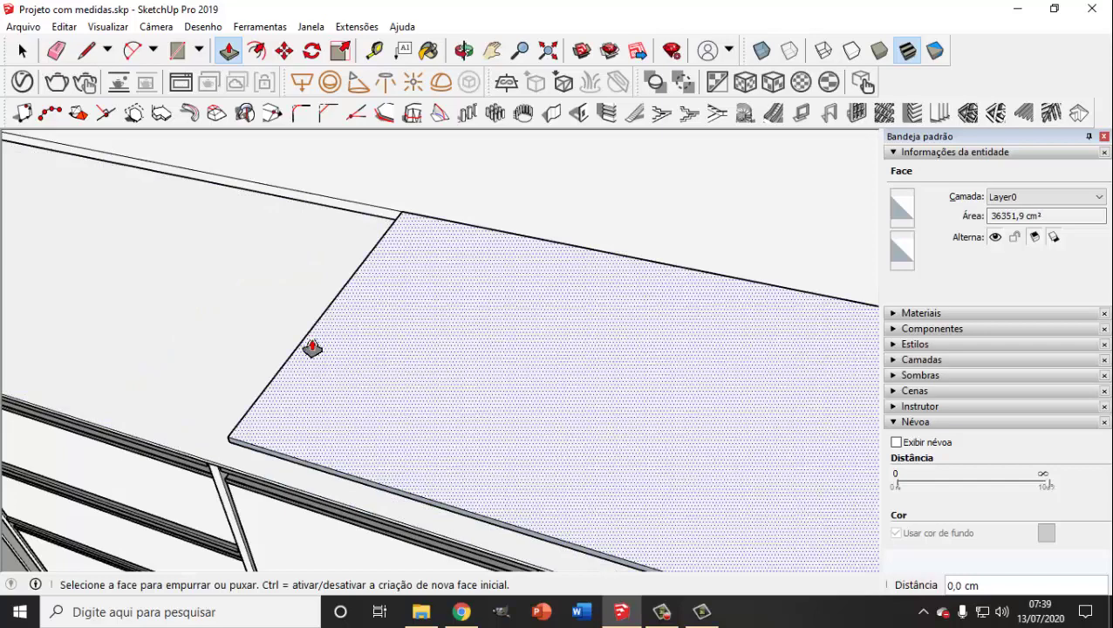
click(23, 52)
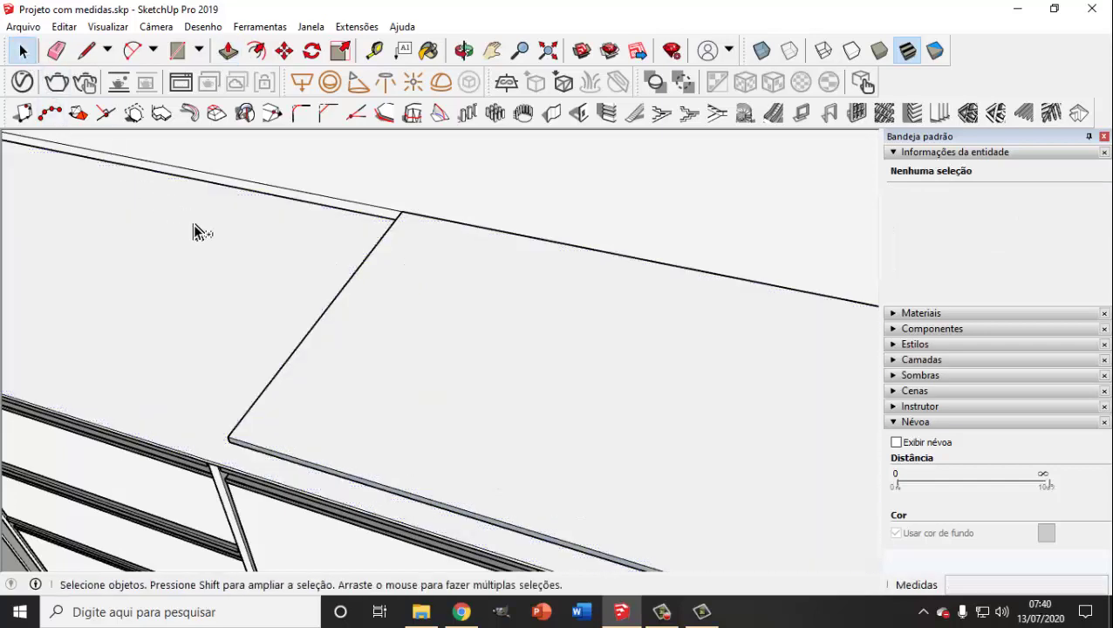
- Push/Pull the rectangular wet-area face of the back-run countertop down to form a shallow recess
click(373, 299)
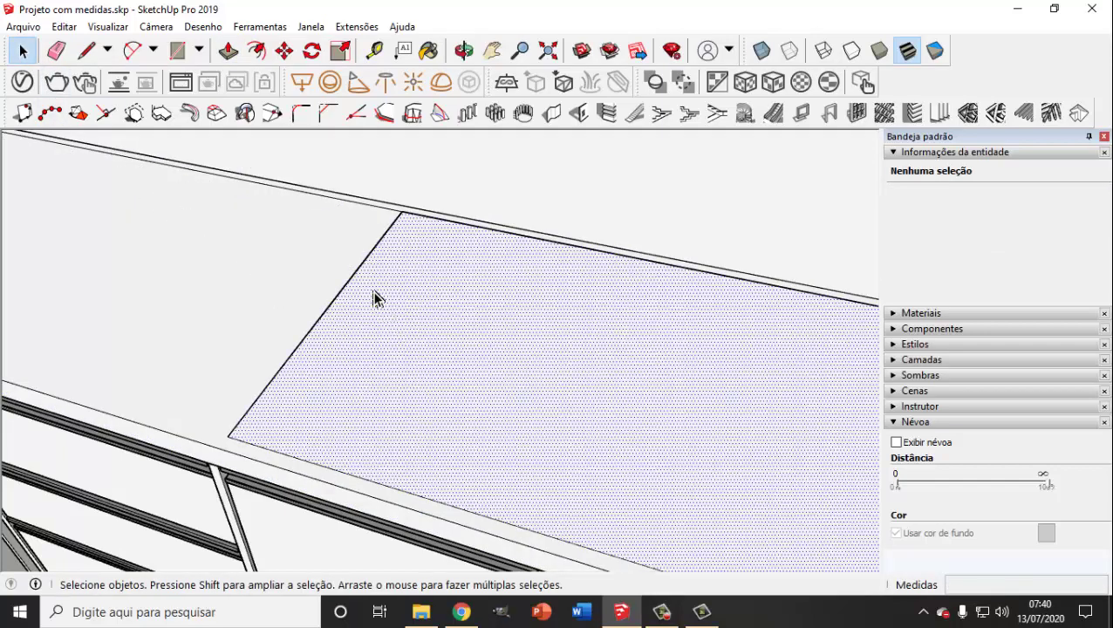
click(228, 50)
click(467, 332)
click(465, 346)
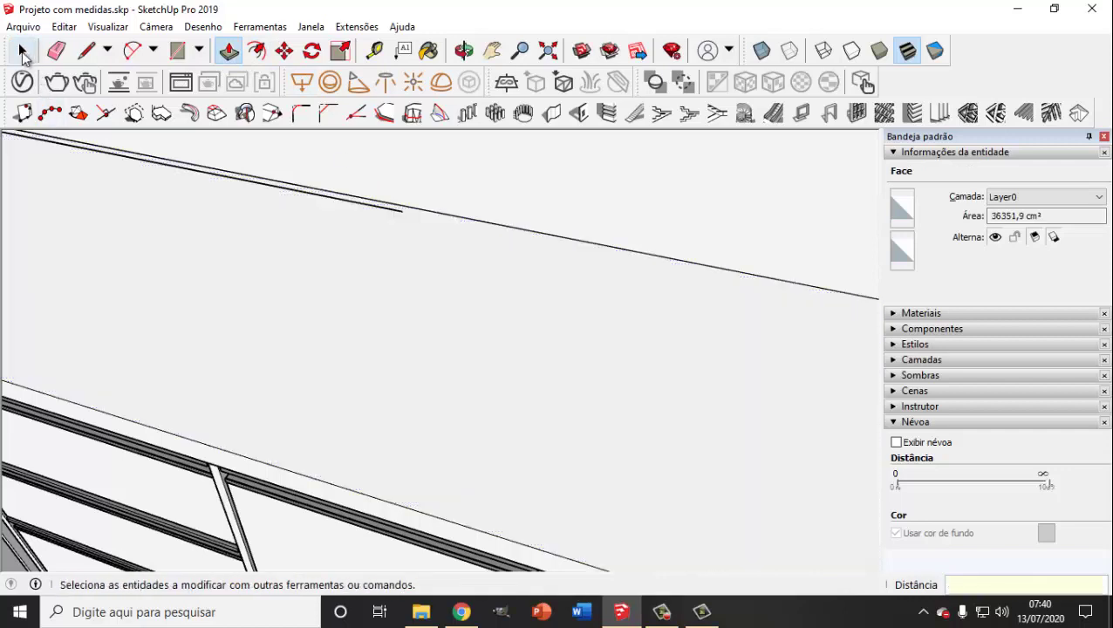
click(23, 52)
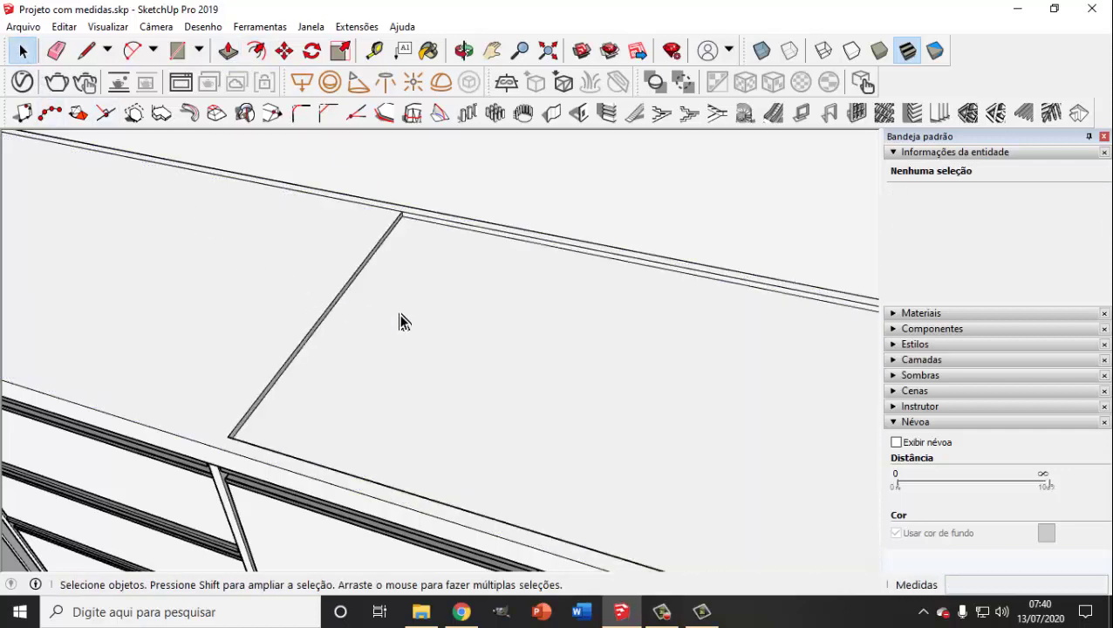
- Draw a line about 351 cm long from the countertop's free end to the back rim line, just inside the window wall
scroll(400, 322, down, 4)
middle_drag(76, 366, 317, 259)
scroll(316, 259, down, 3)
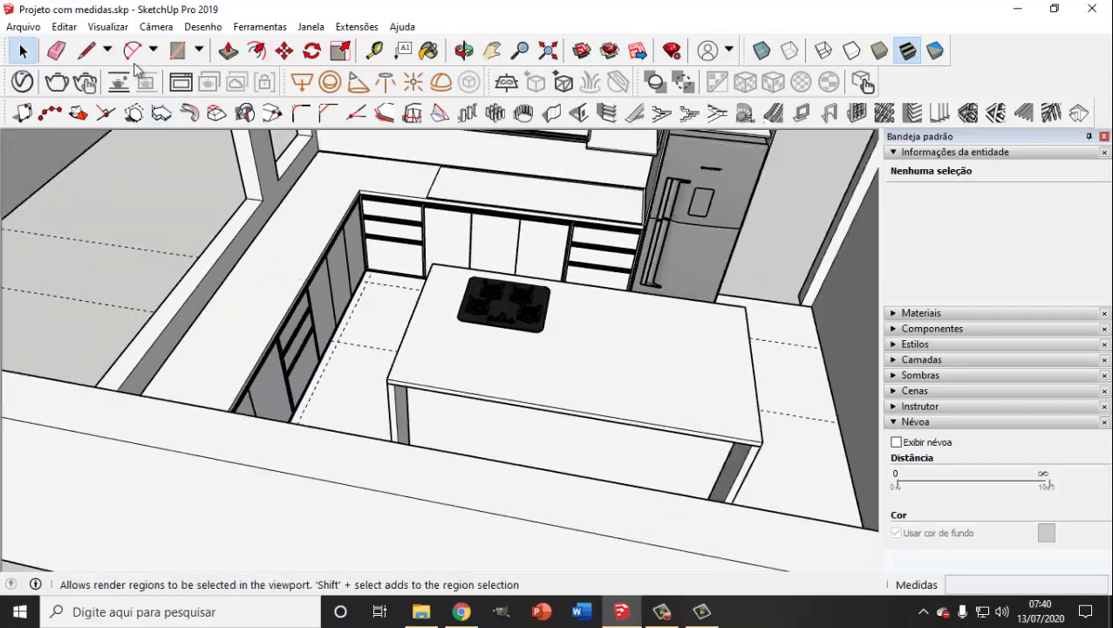
click(86, 51)
scroll(261, 294, up, 8)
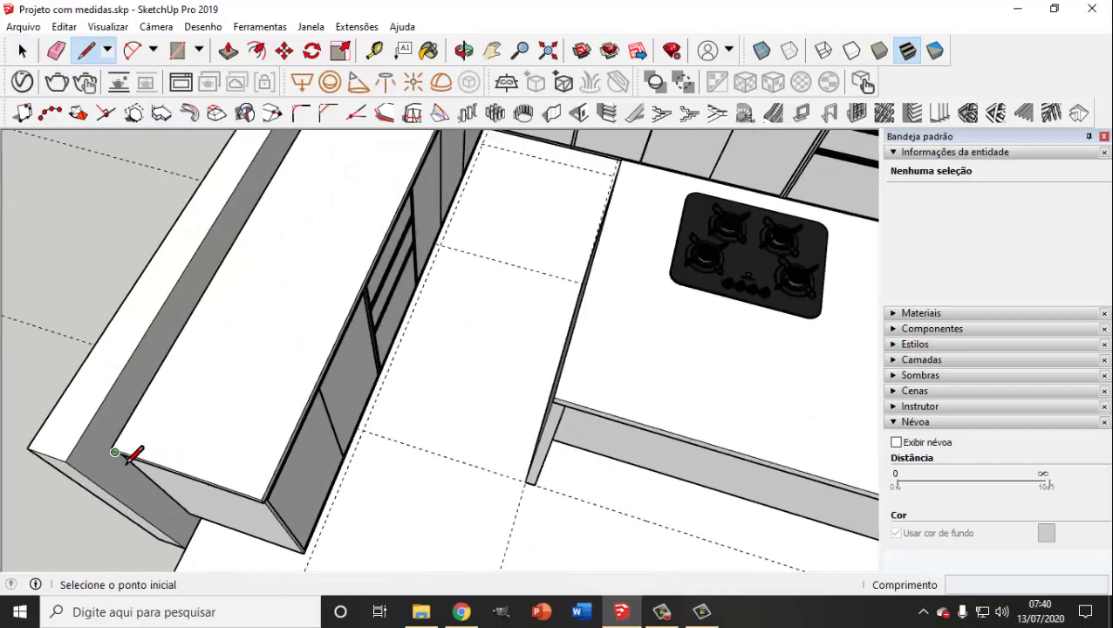
scroll(106, 428, down, 1)
click(105, 440)
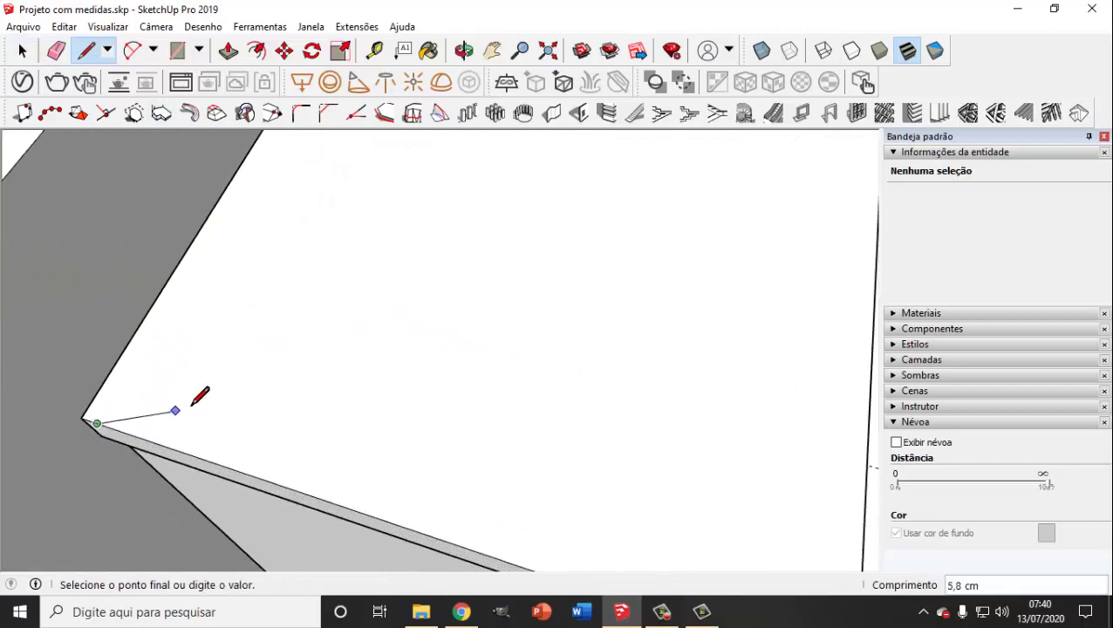
scroll(192, 397, down, 5)
scroll(291, 356, down, 2)
middle_drag(350, 305, 319, 373)
scroll(322, 316, up, 5)
scroll(319, 318, up, 2)
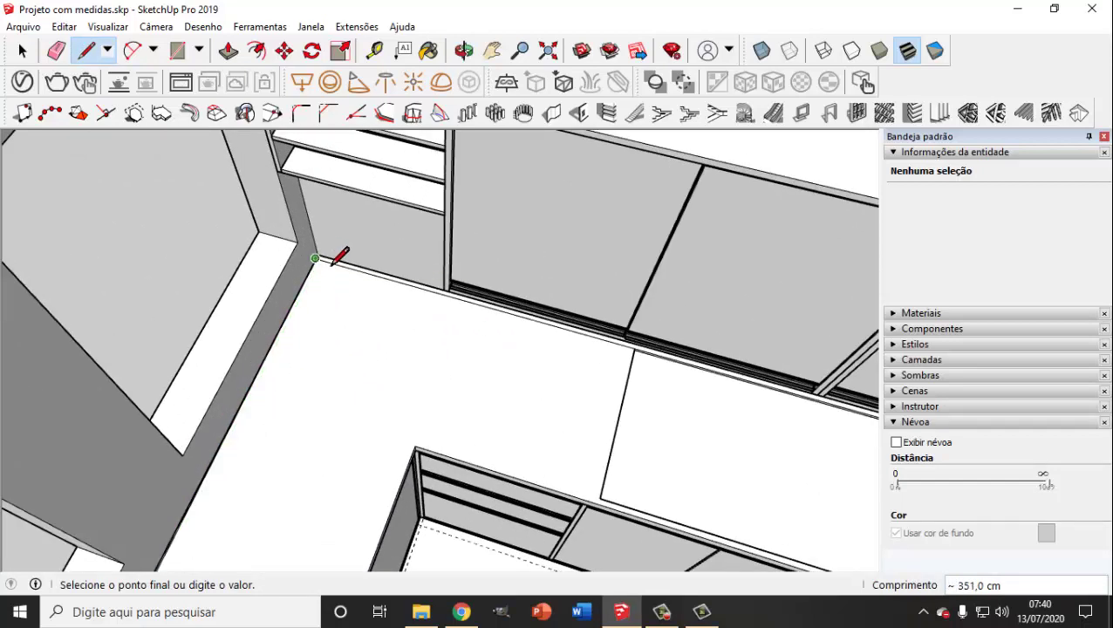
scroll(332, 263, up, 3)
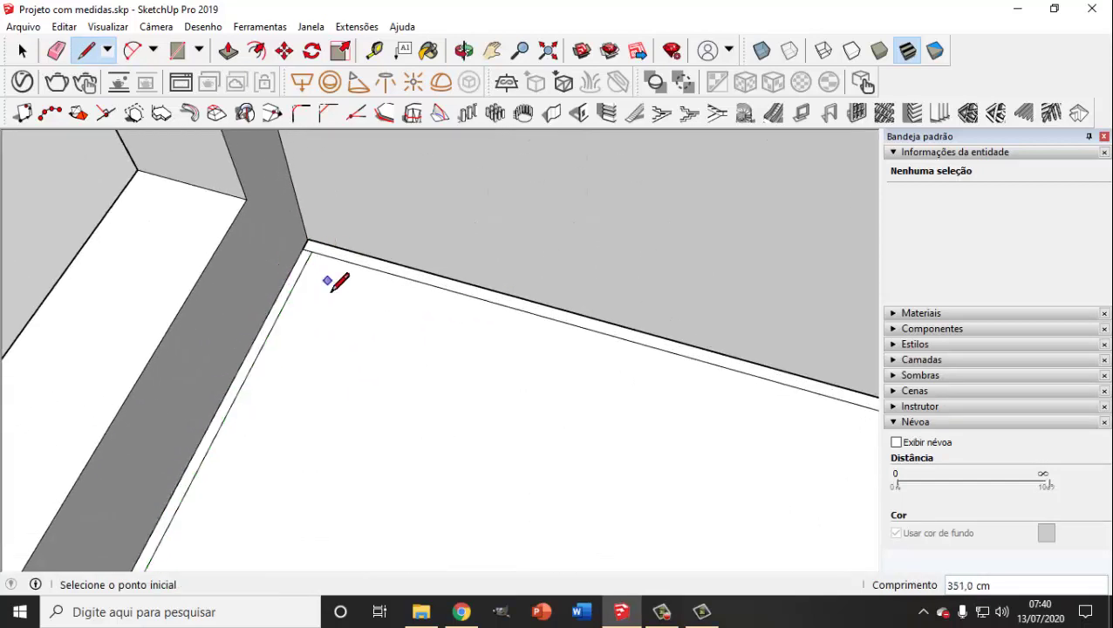
- Draw a line about 353 cm long from the back wall edge near the corner to the countertop's free end, parallel to the window wall
scroll(402, 318, down, 4)
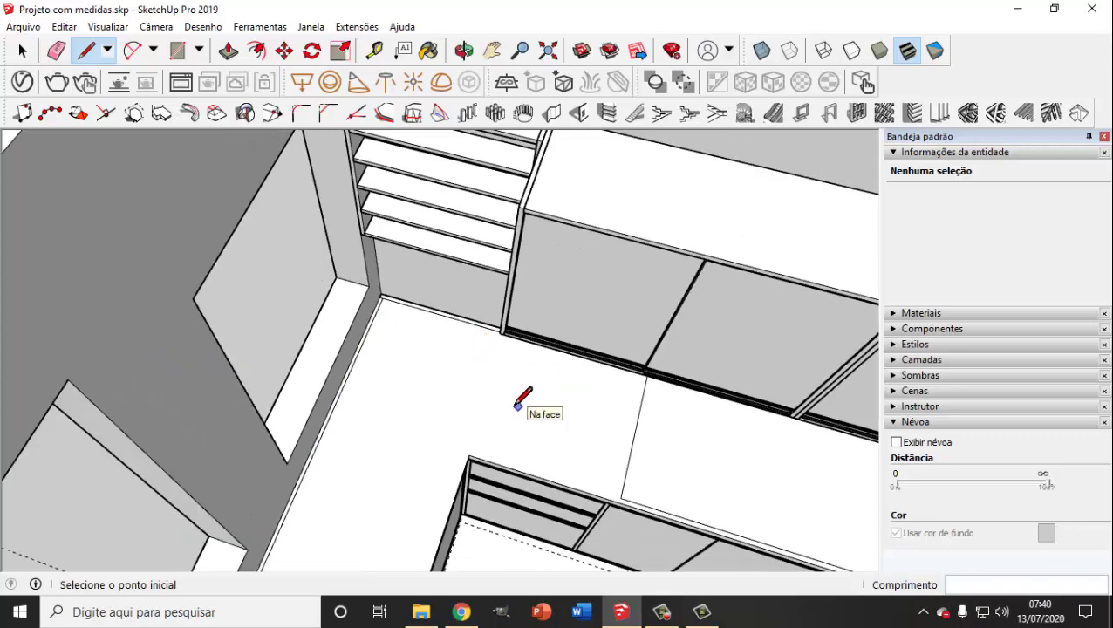
scroll(387, 301, up, 4)
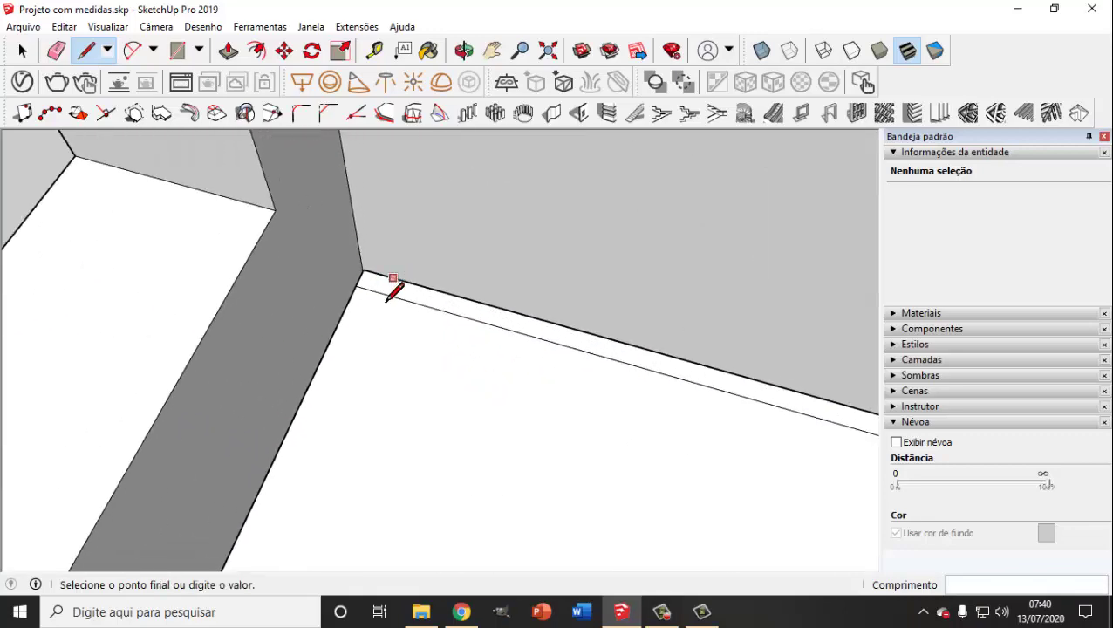
scroll(390, 293, down, 6)
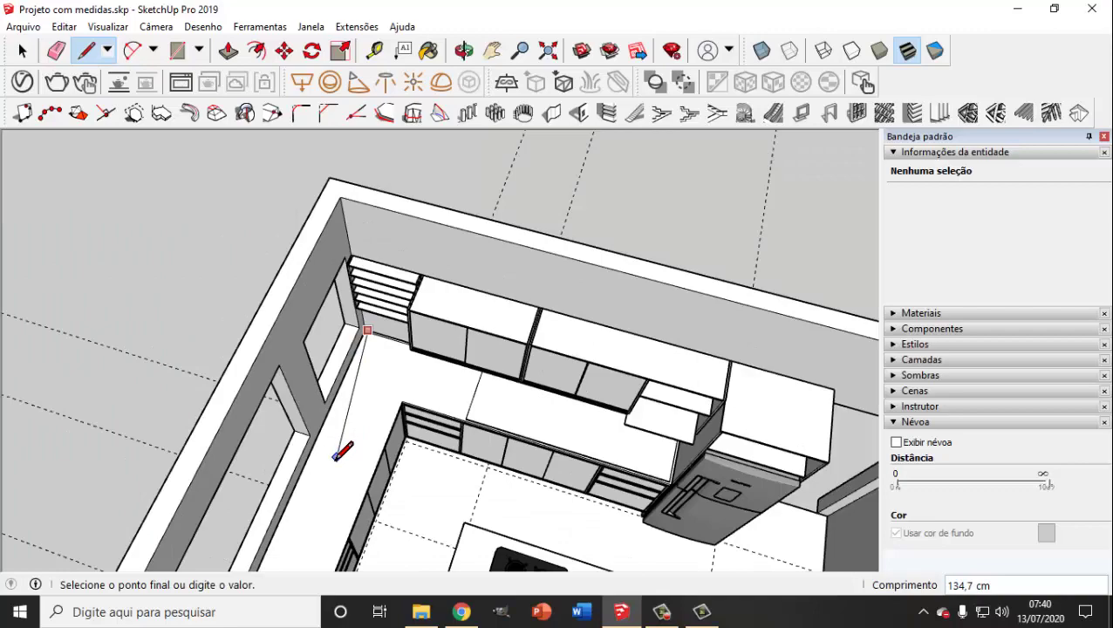
middle_drag(365, 305, 406, 226)
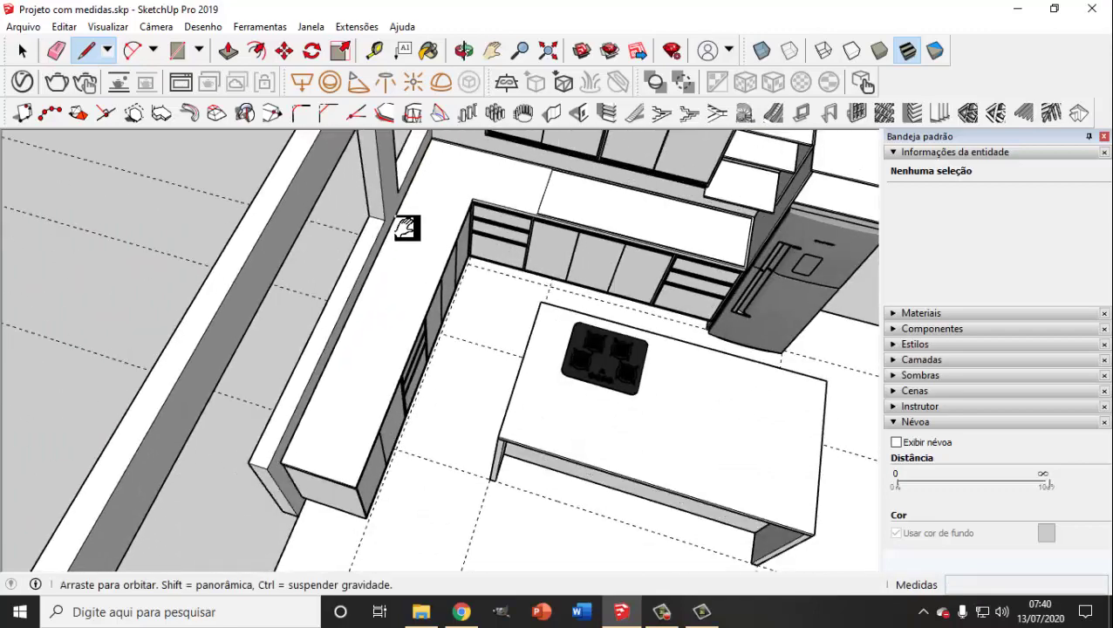
scroll(288, 436, up, 5)
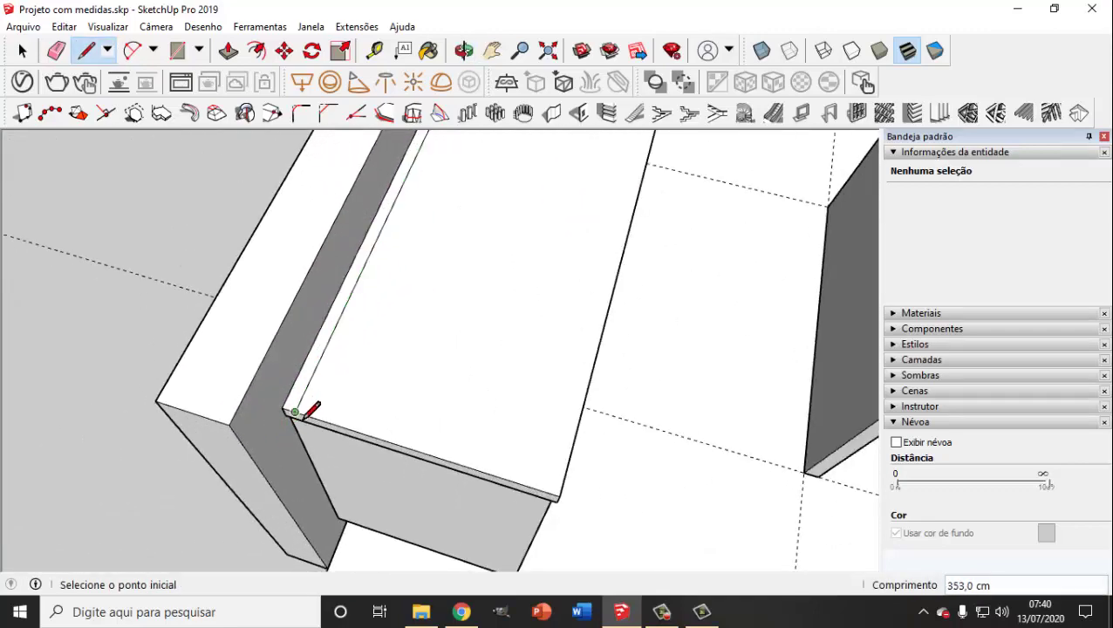
scroll(568, 293, down, 8)
scroll(515, 358, up, 6)
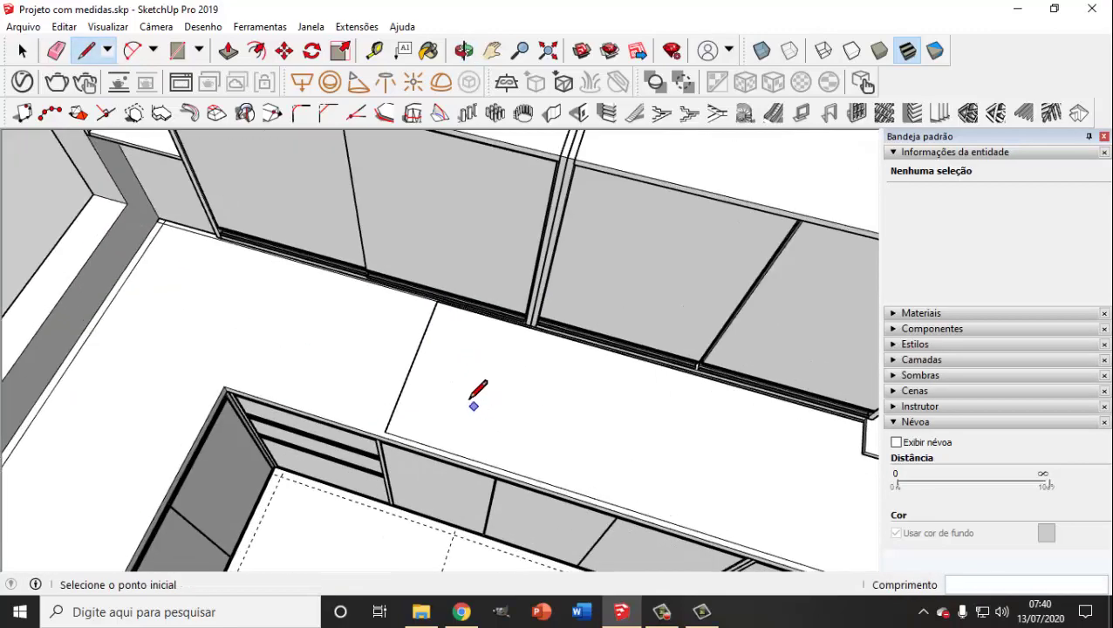
scroll(462, 384, up, 3)
scroll(454, 378, down, 6)
click(23, 52)
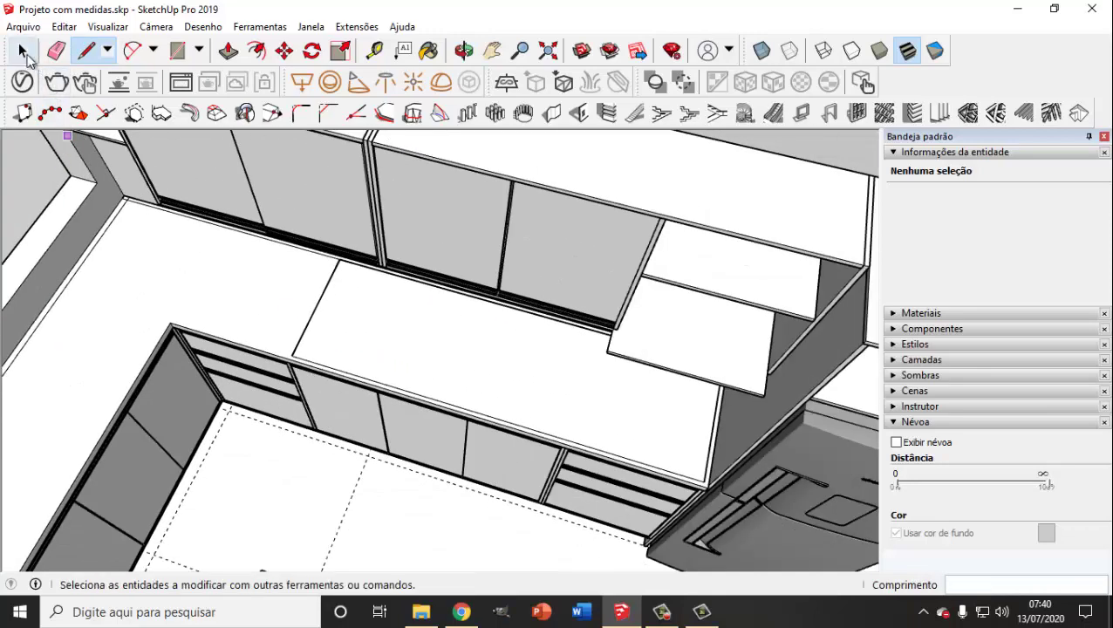
- Delete the inner line along the back wall between the window-wall corner and the rectangular recess
click(23, 52)
scroll(233, 275, down, 3)
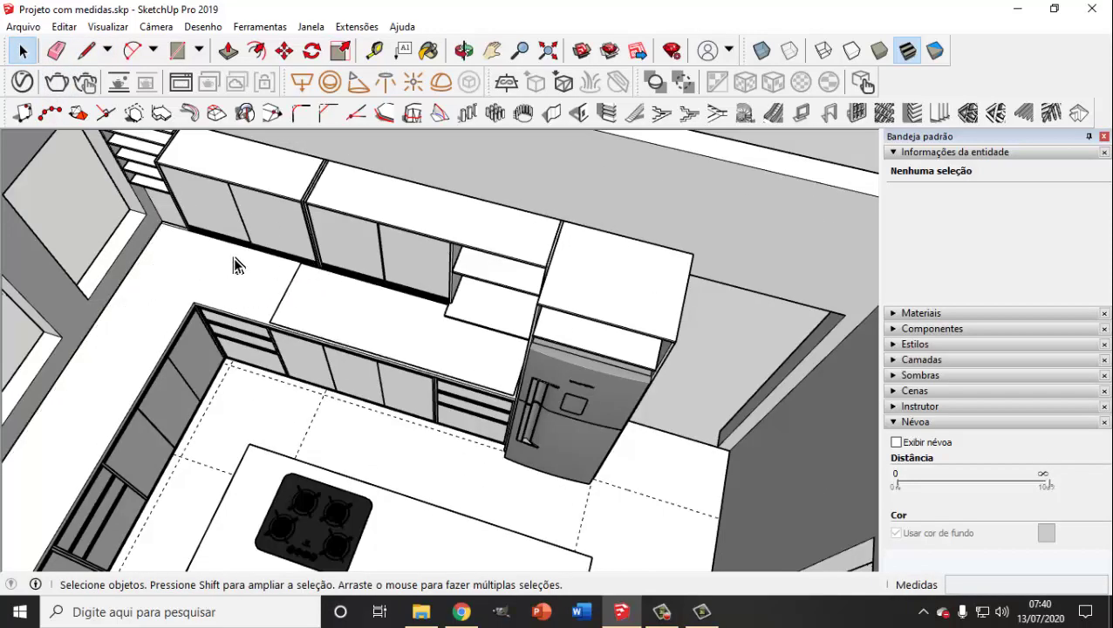
scroll(236, 261, up, 8)
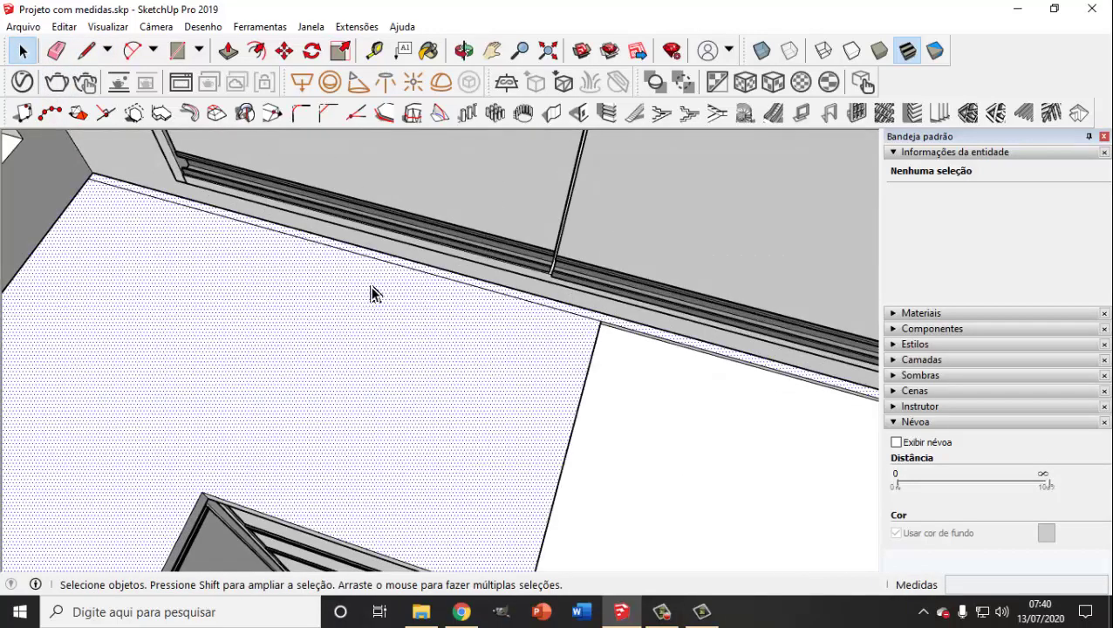
click(371, 293)
middle_drag(370, 294, 268, 306)
scroll(275, 305, up, 6)
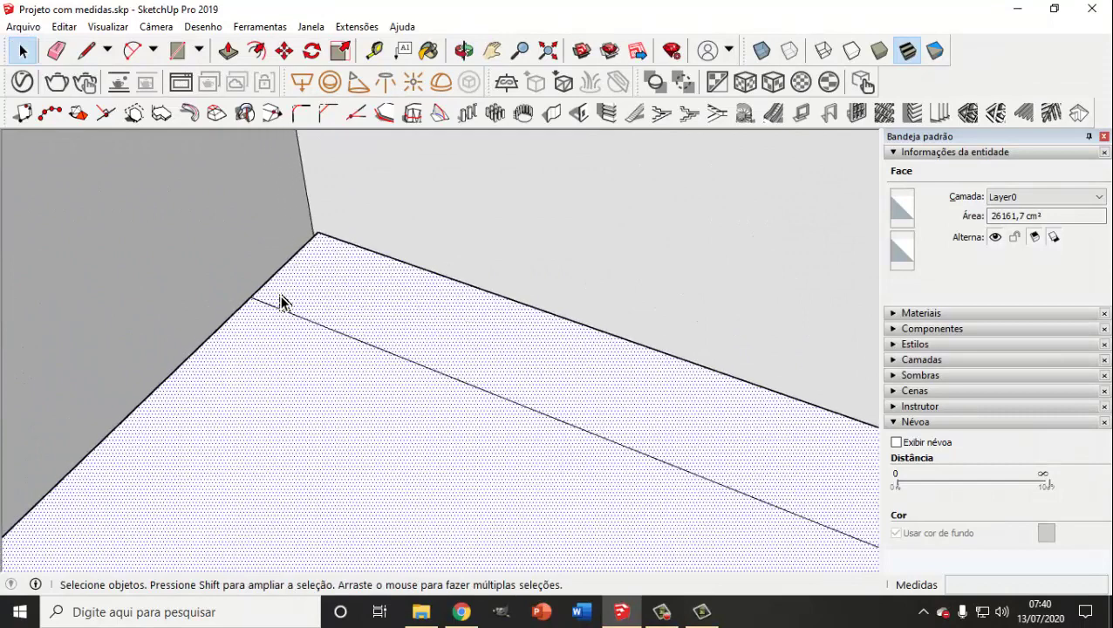
scroll(279, 302, up, 4)
click(294, 355)
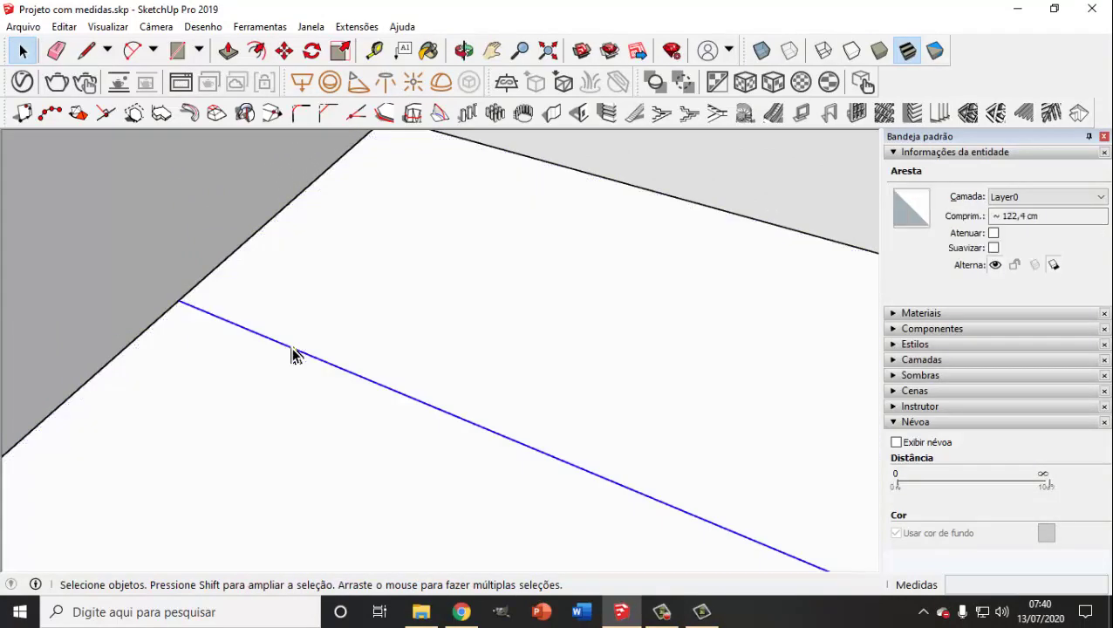
key(Escape)
scroll(437, 442, down, 6)
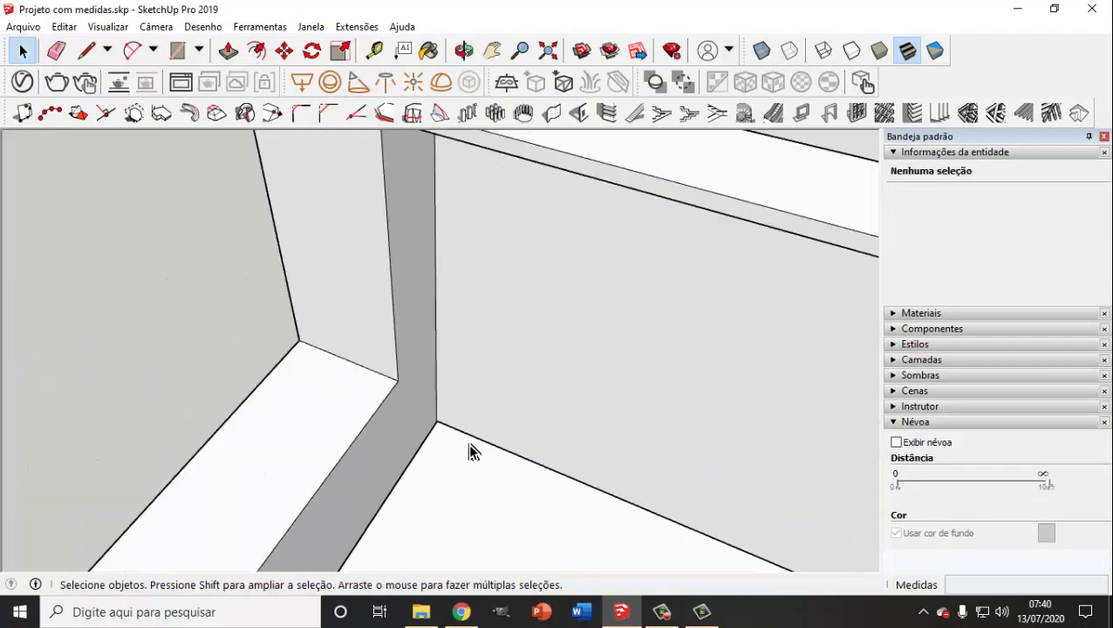
middle_drag(470, 452, 511, 462)
scroll(388, 335, down, 8)
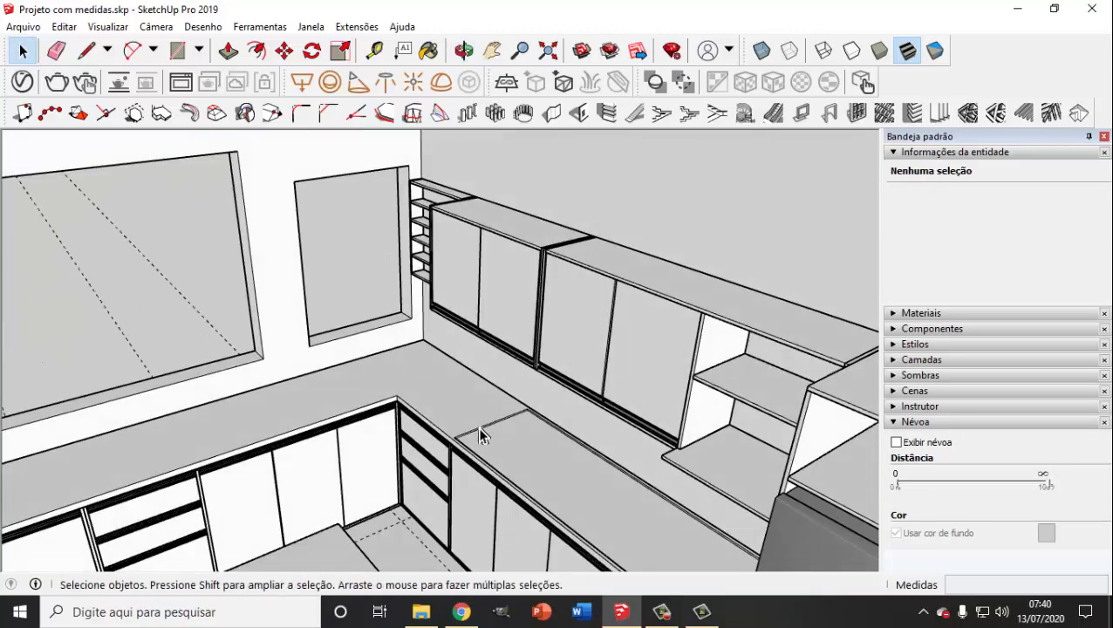
scroll(482, 437, up, 4)
scroll(479, 449, down, 5)
middle_drag(429, 457, 429, 402)
click(416, 365)
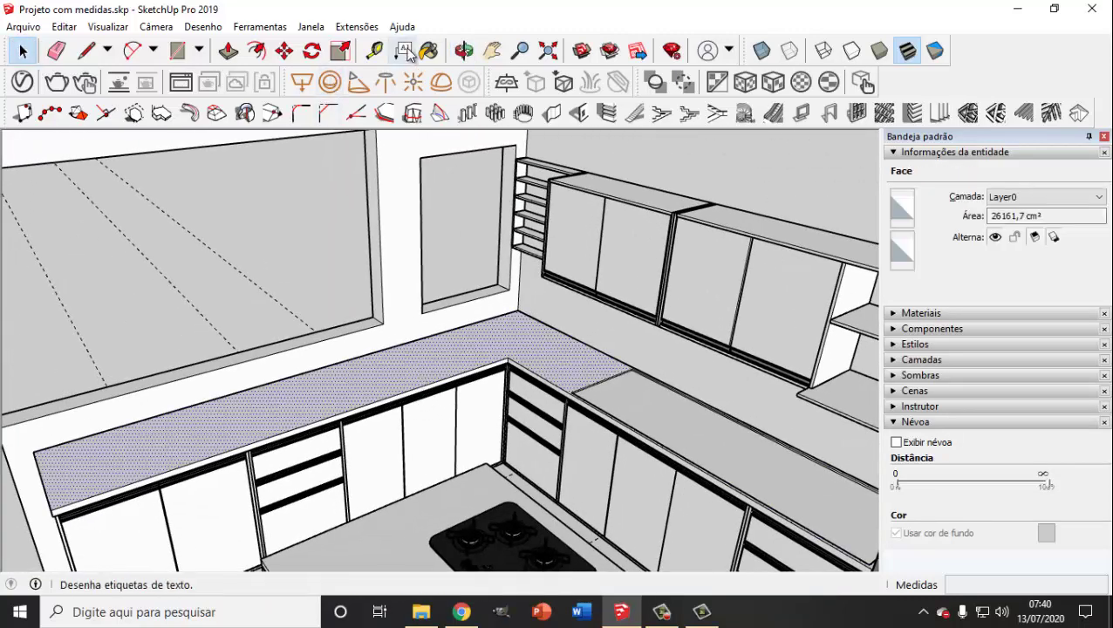
click(256, 51)
click(442, 366)
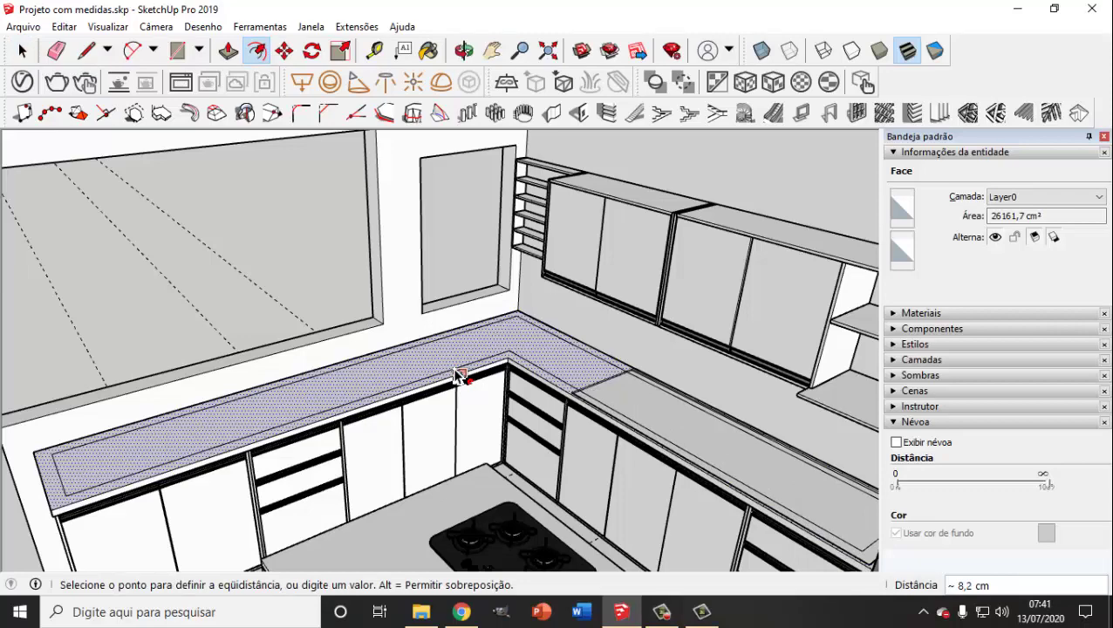
key(Escape)
- Draw 2 cm lines from both ends of the recess's short side to the countertop's front edge and the back wall
scroll(576, 419, up, 6)
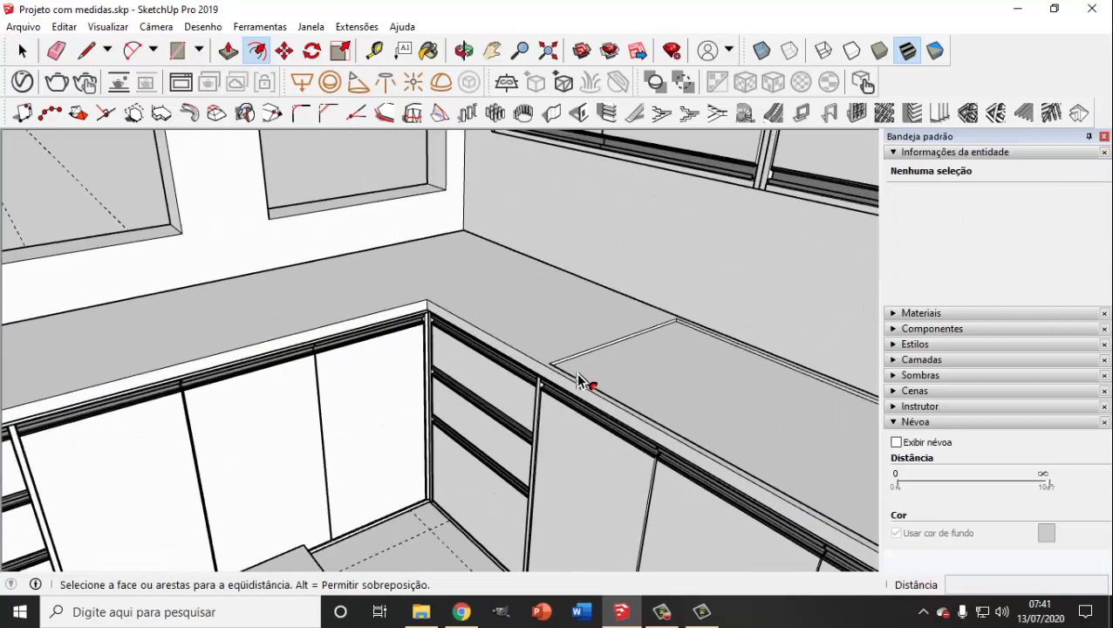
middle_drag(648, 350, 609, 402)
middle_drag(659, 455, 462, 355)
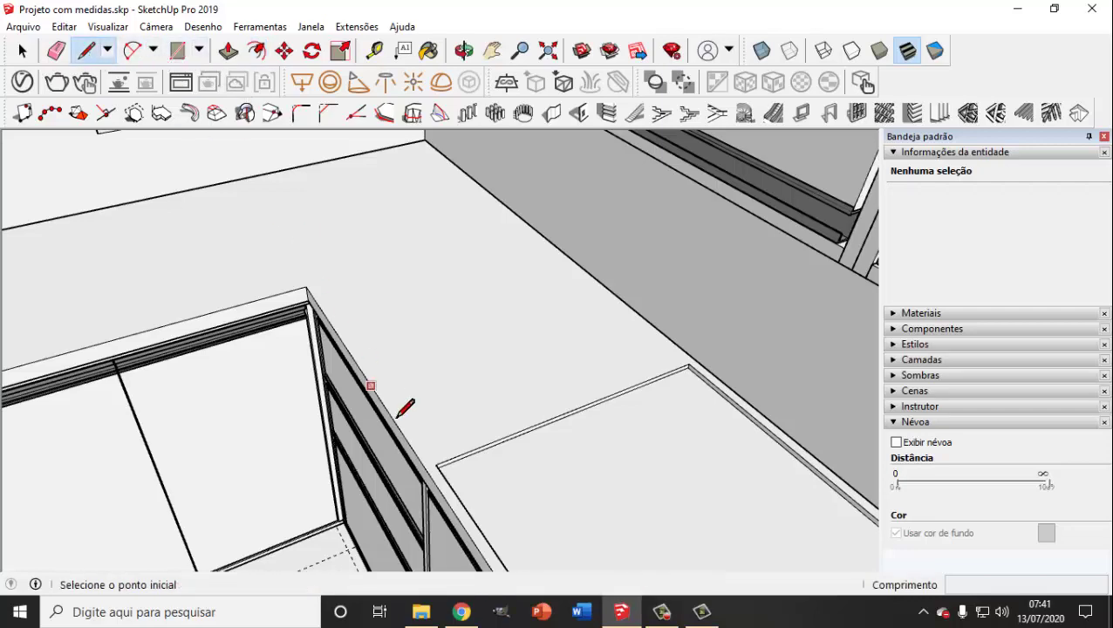
scroll(419, 445, up, 5)
click(462, 464)
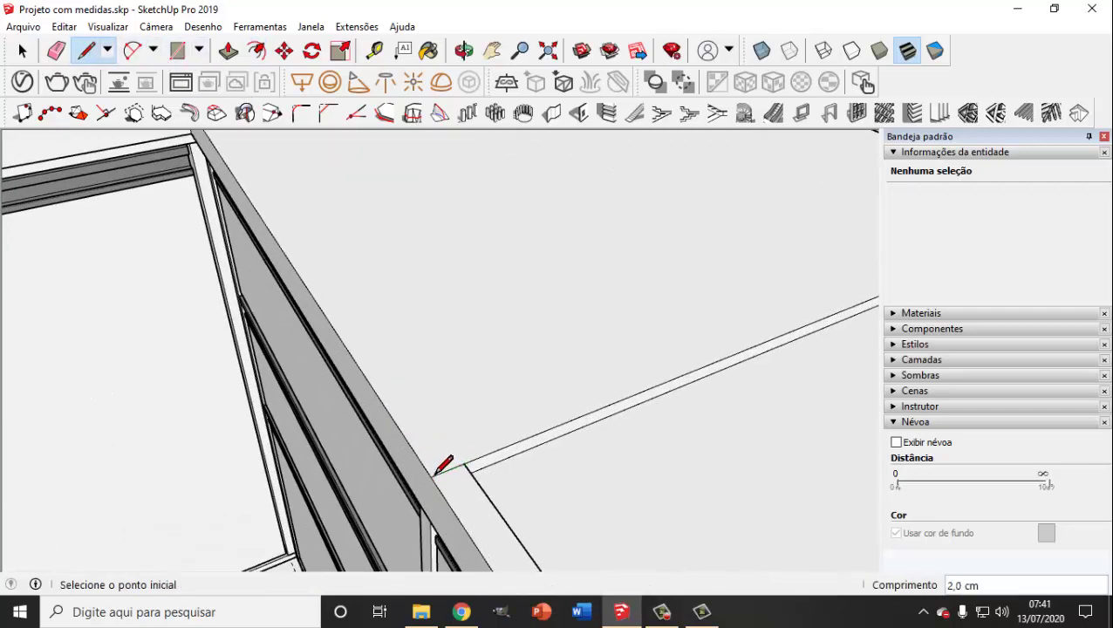
scroll(436, 472, down, 5)
scroll(645, 367, up, 6)
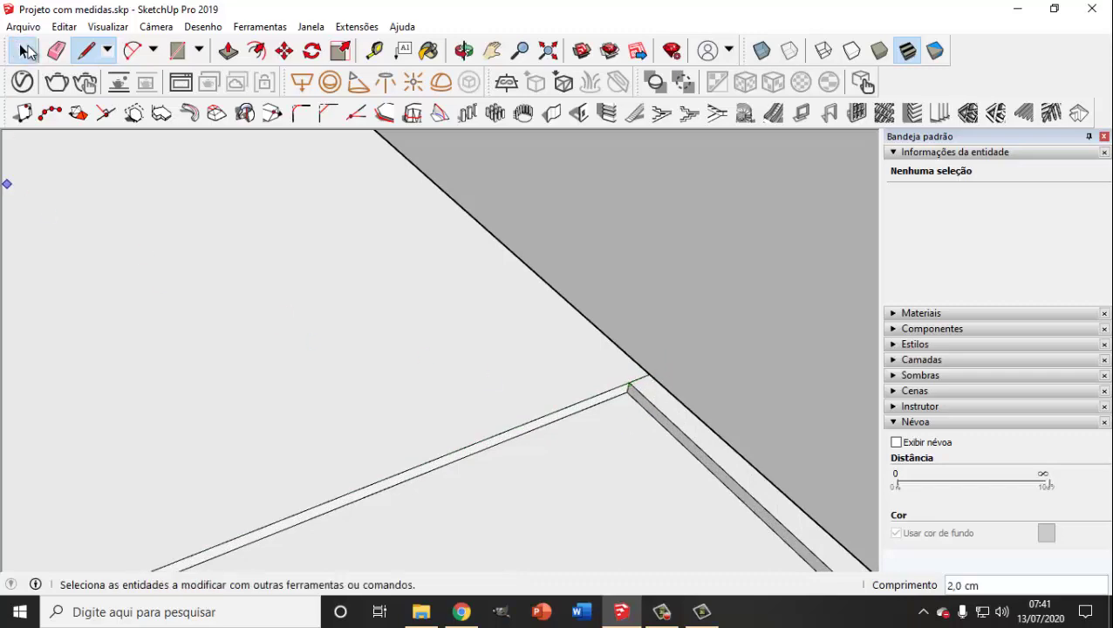
click(27, 51)
- Offset the outline of the L-shaped countertop face beside the recess inward by 1.5 cm
scroll(589, 378, down, 6)
middle_drag(487, 447, 580, 422)
click(534, 362)
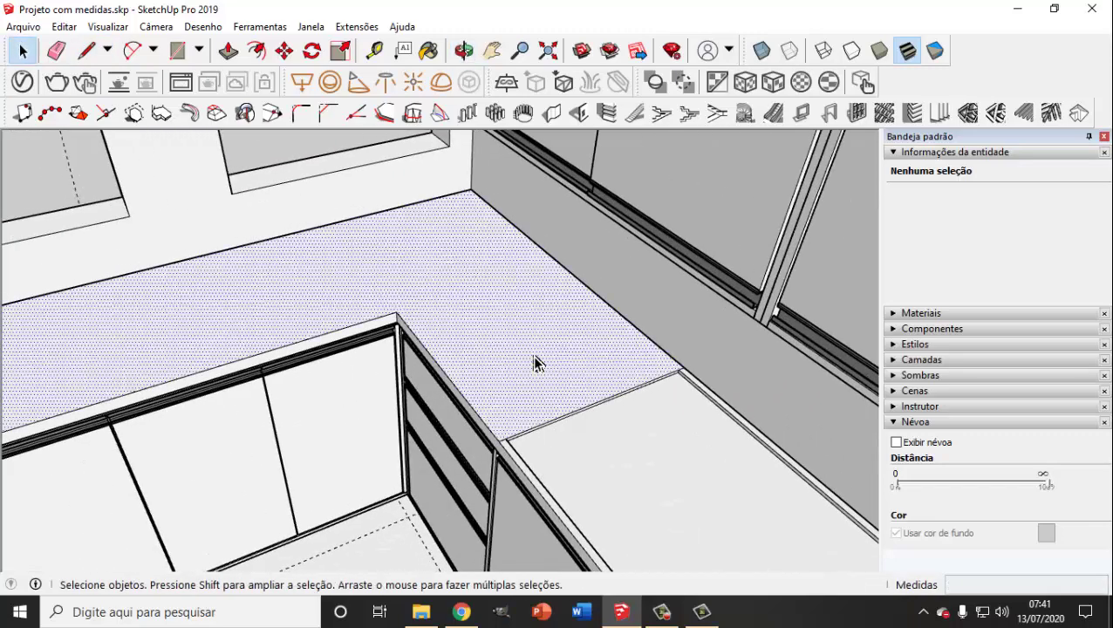
scroll(536, 364, down, 2)
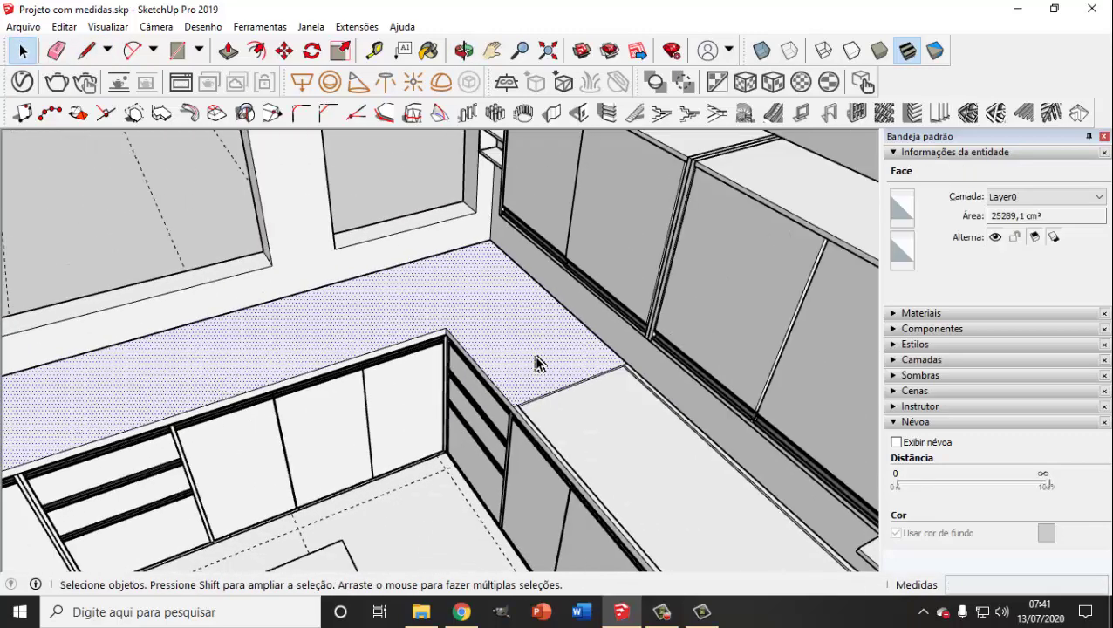
click(262, 56)
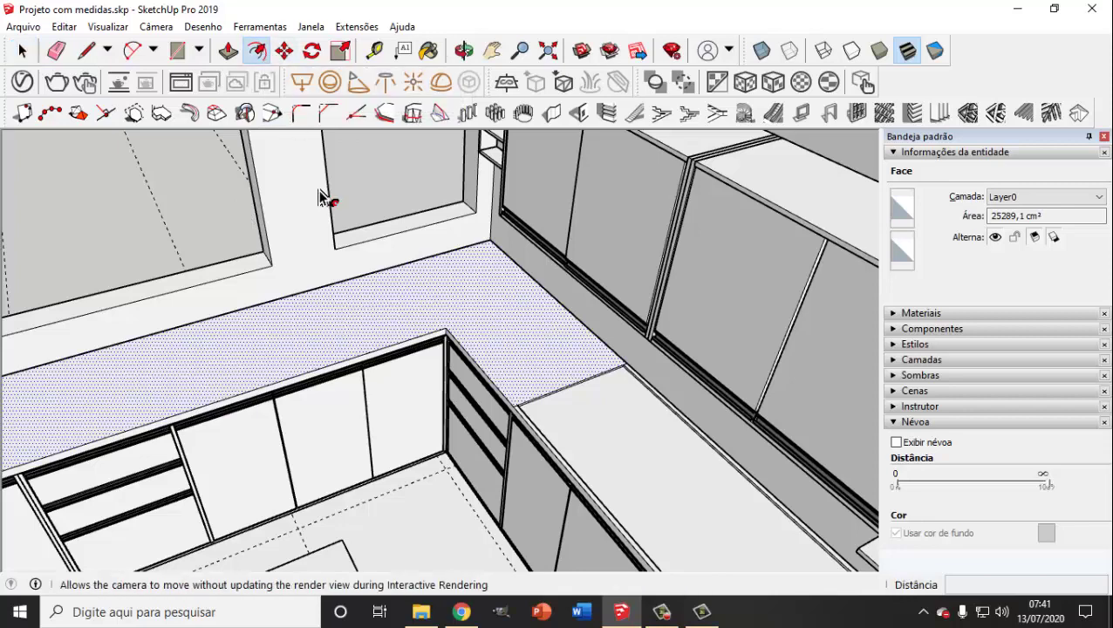
click(386, 298)
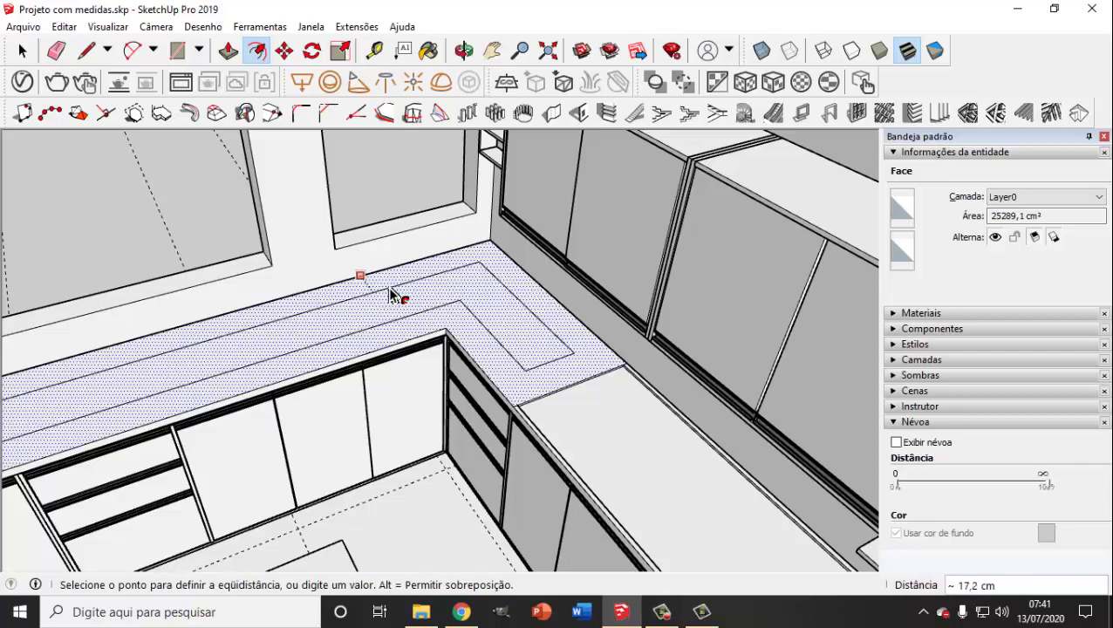
text(1,5)
key(Return)
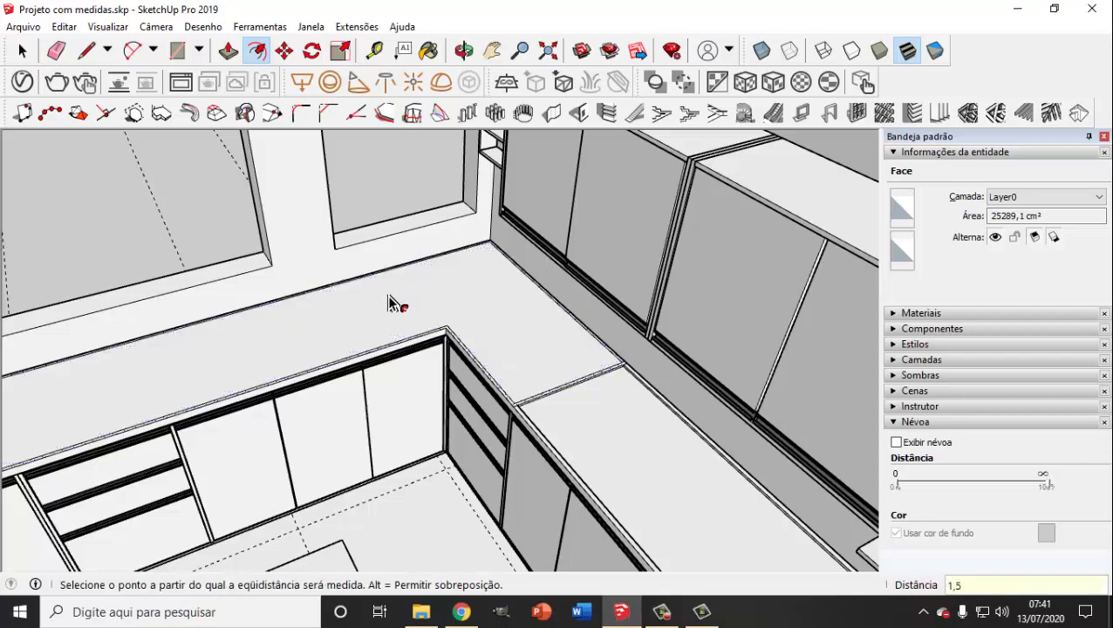
- Draw a 1.5 cm line from the offset outline's corner near the back wall to the line beside the recess
scroll(388, 301, up, 4)
key(space)
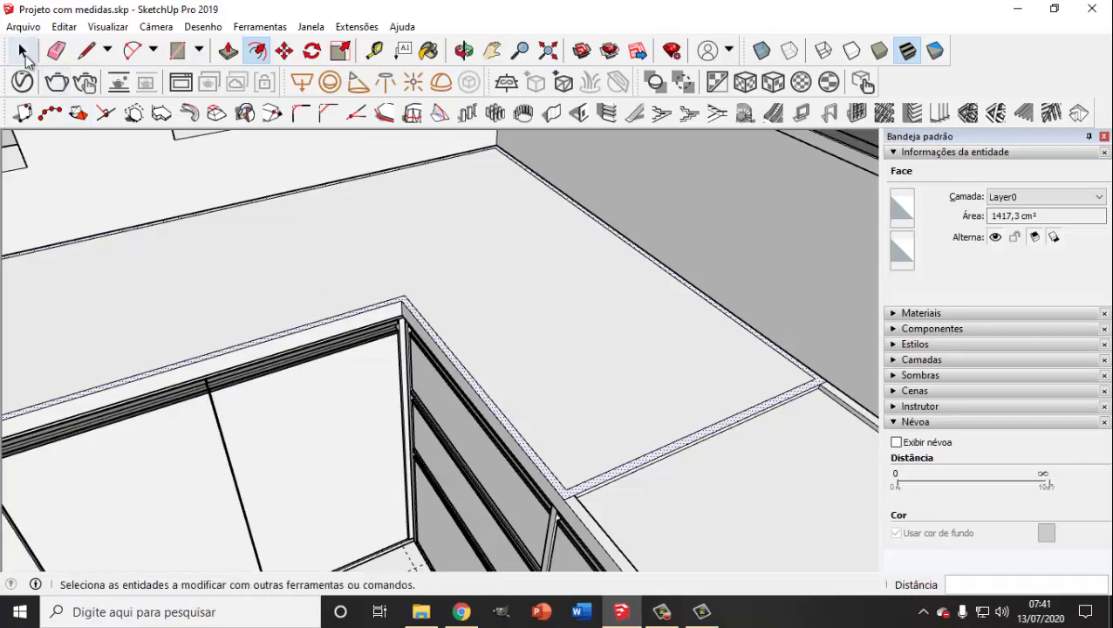
scroll(872, 390, up, 5)
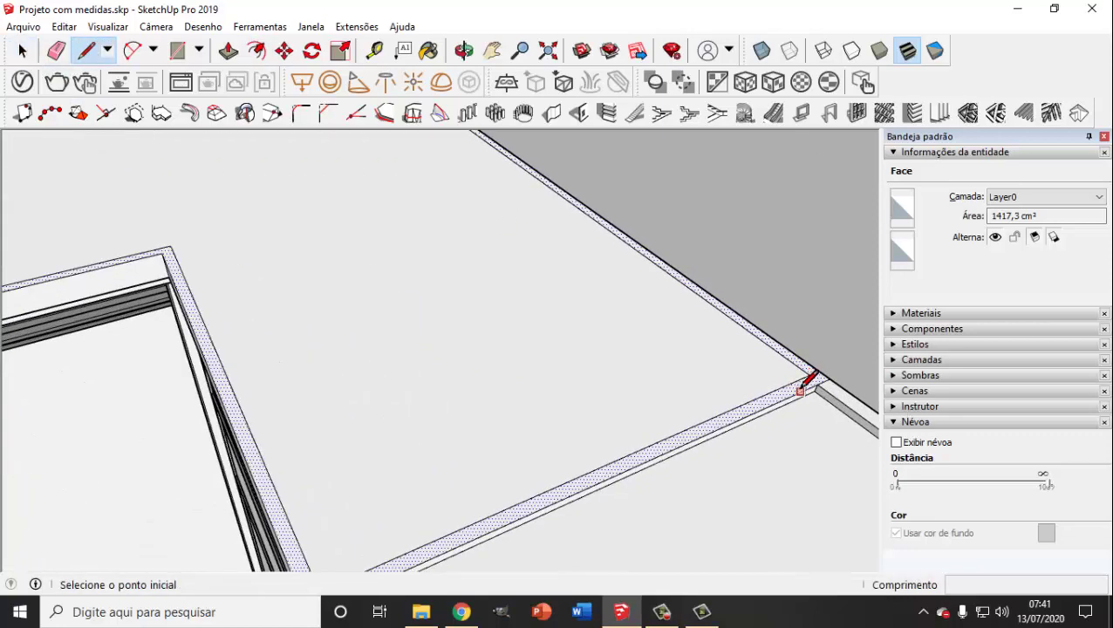
click(819, 376)
scroll(825, 389, up, 1)
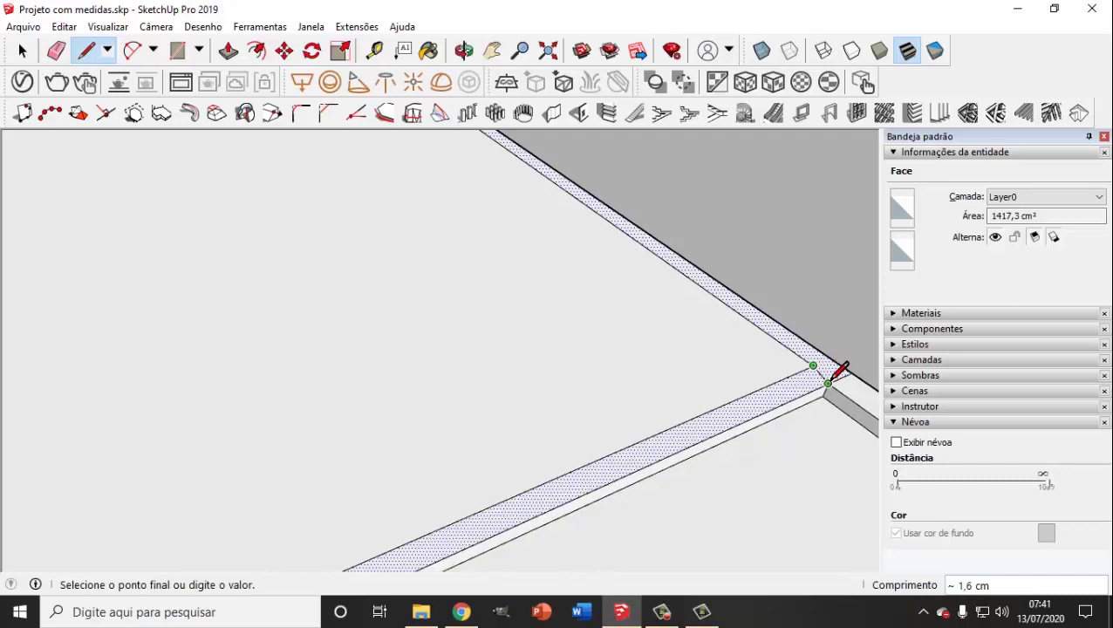
scroll(832, 384, up, 3)
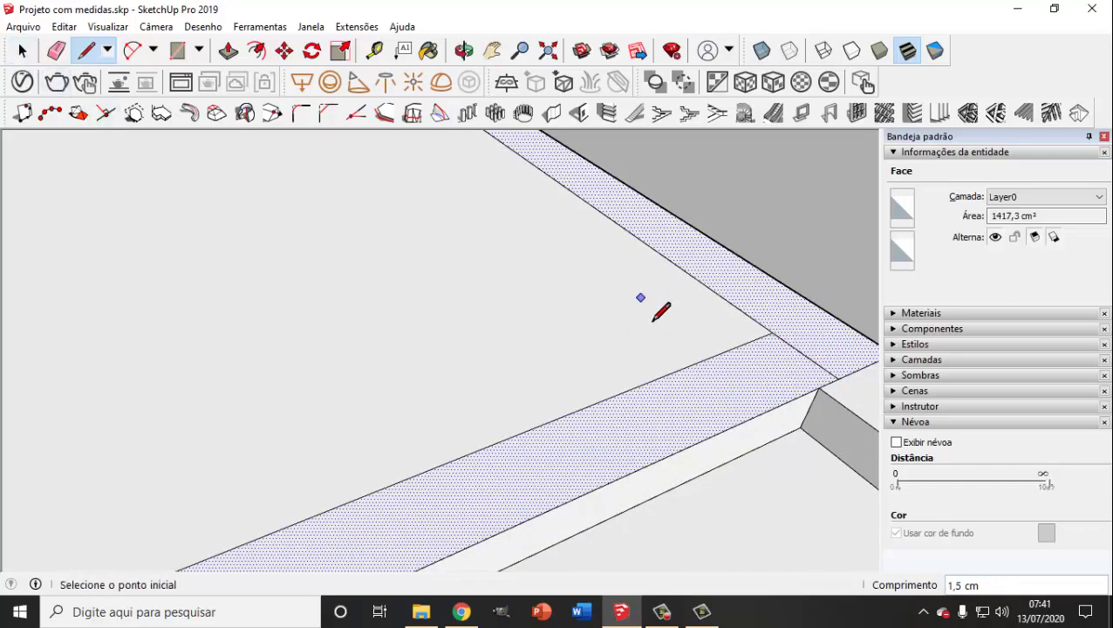
click(24, 50)
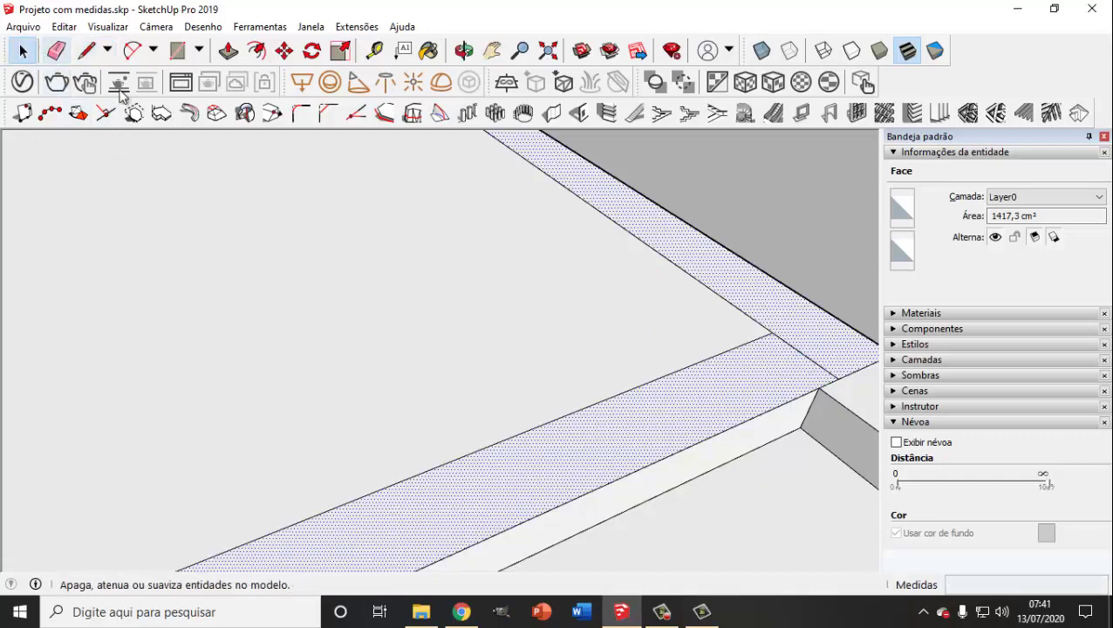
- Delete the 1.5 cm connecting line at the offset outline's corner near the back wall
scroll(348, 224, down, 4)
scroll(530, 280, down, 1)
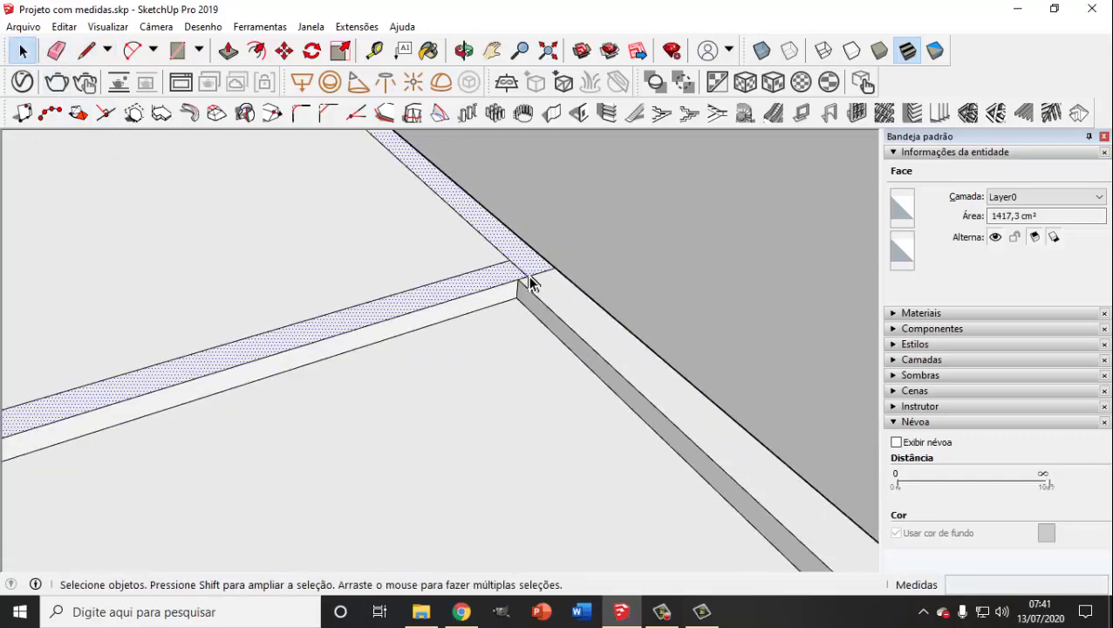
click(523, 276)
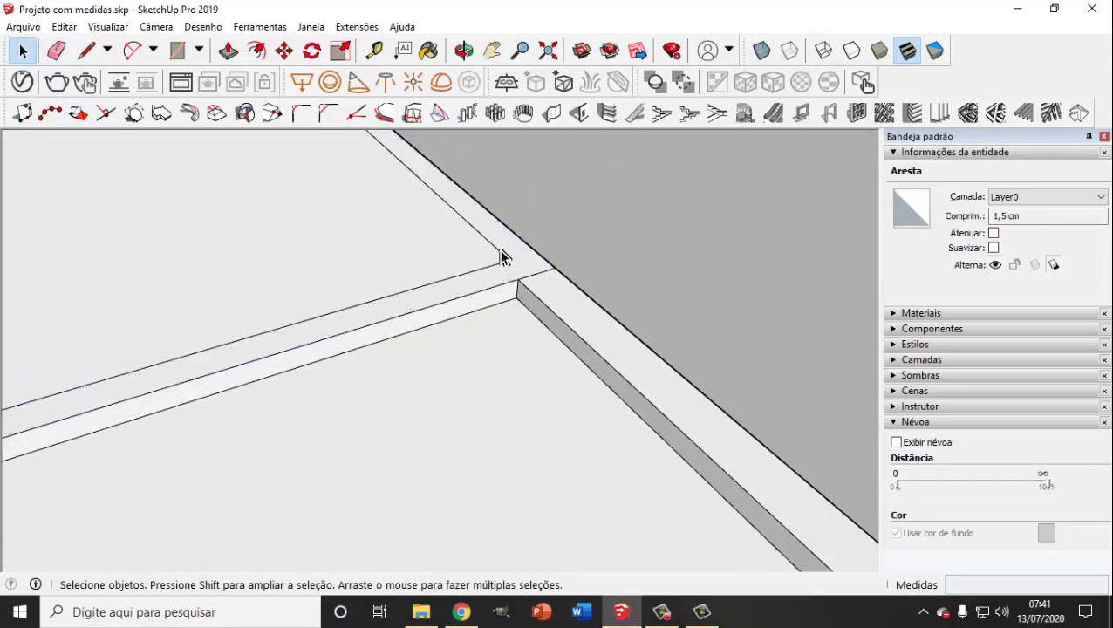
- Move the offset edge along the back wall 0.5 cm away from the wall, in line with the recess's long edge
click(501, 256)
key(m)
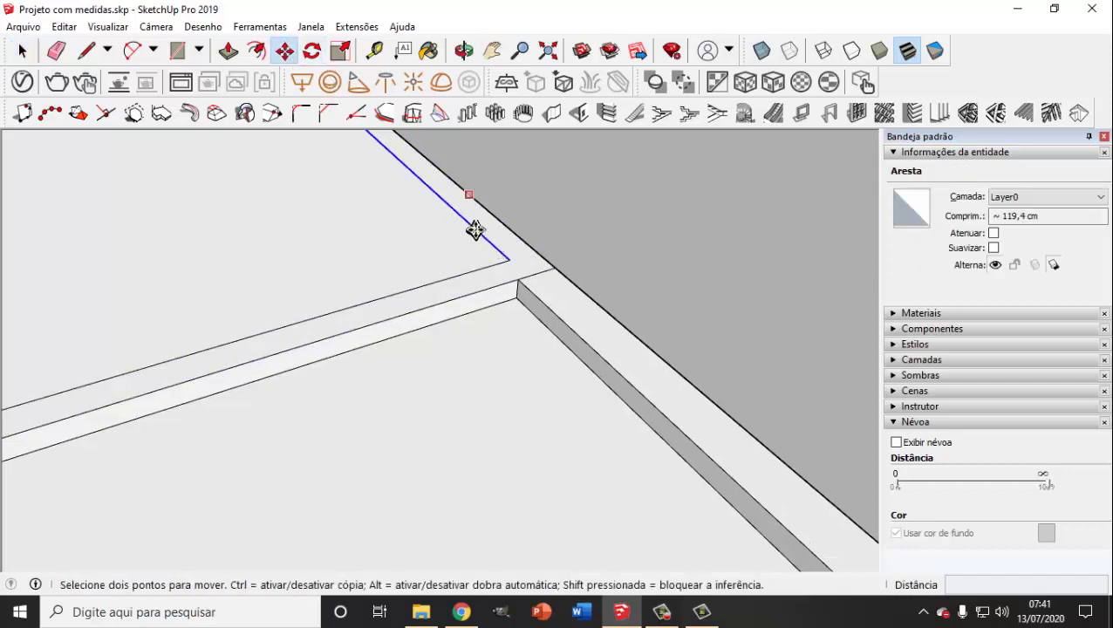
click(511, 259)
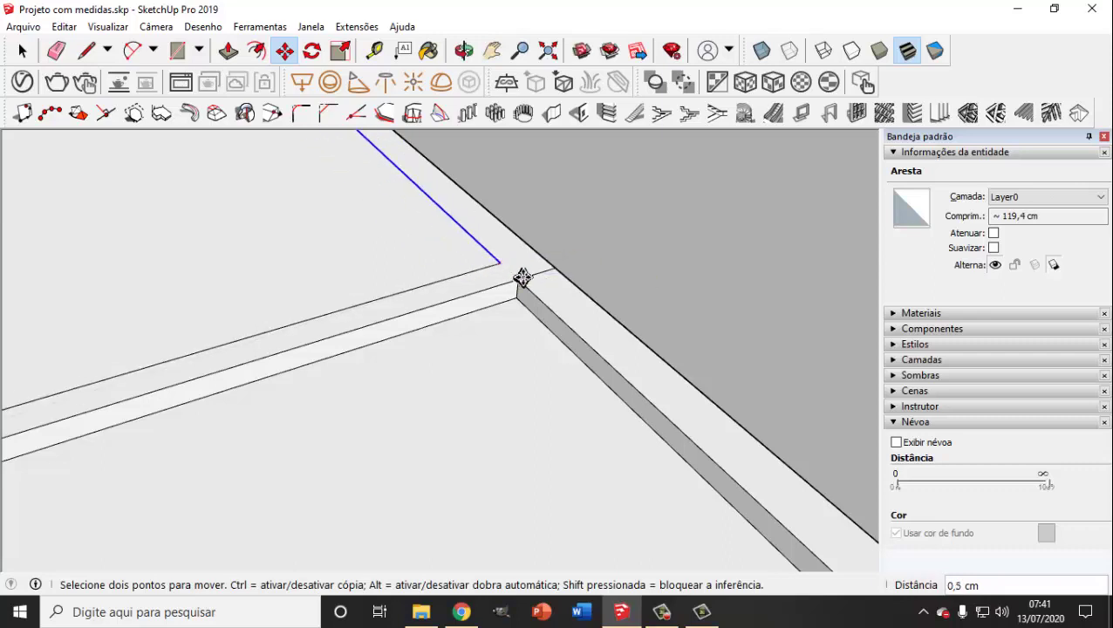
click(22, 51)
- Delete the short segment between the recess's corner and the back wall
scroll(583, 307, down, 3)
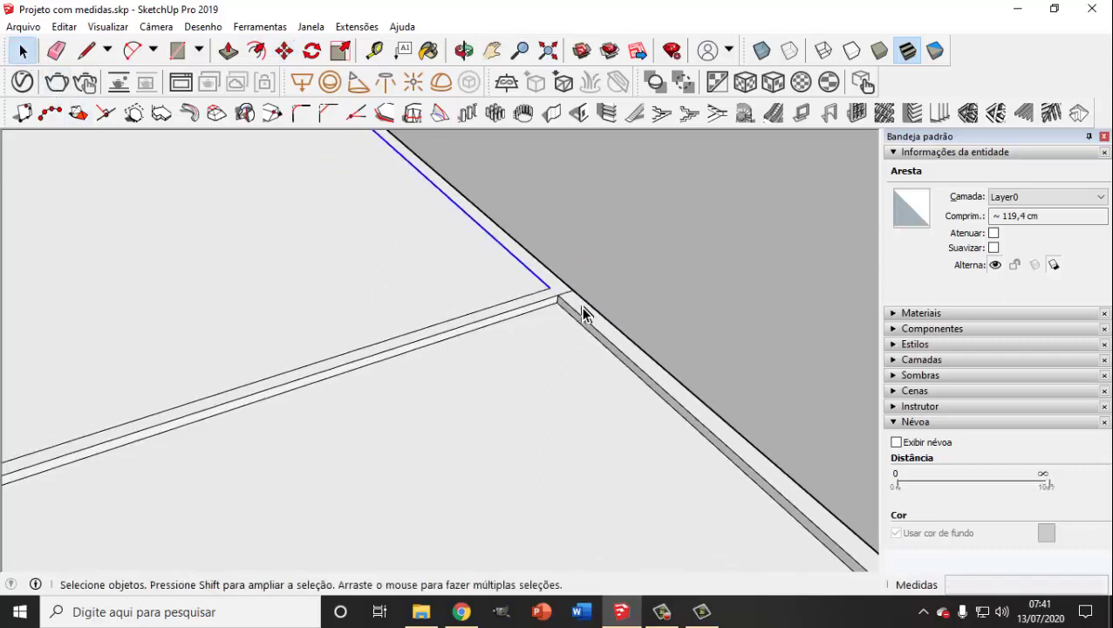
scroll(571, 296, up, 4)
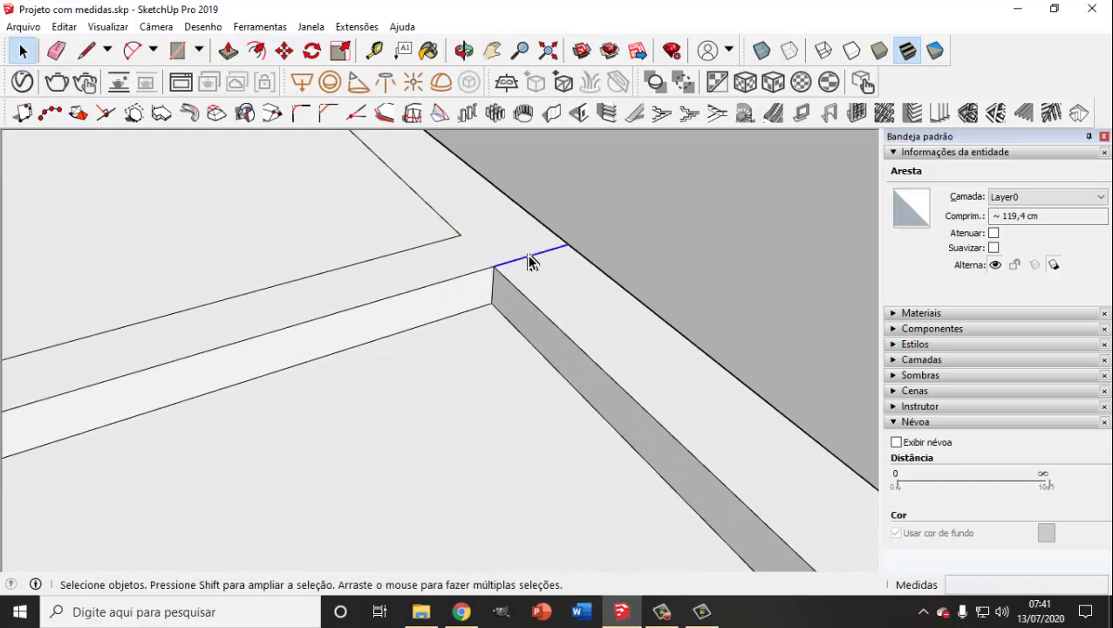
key(Escape)
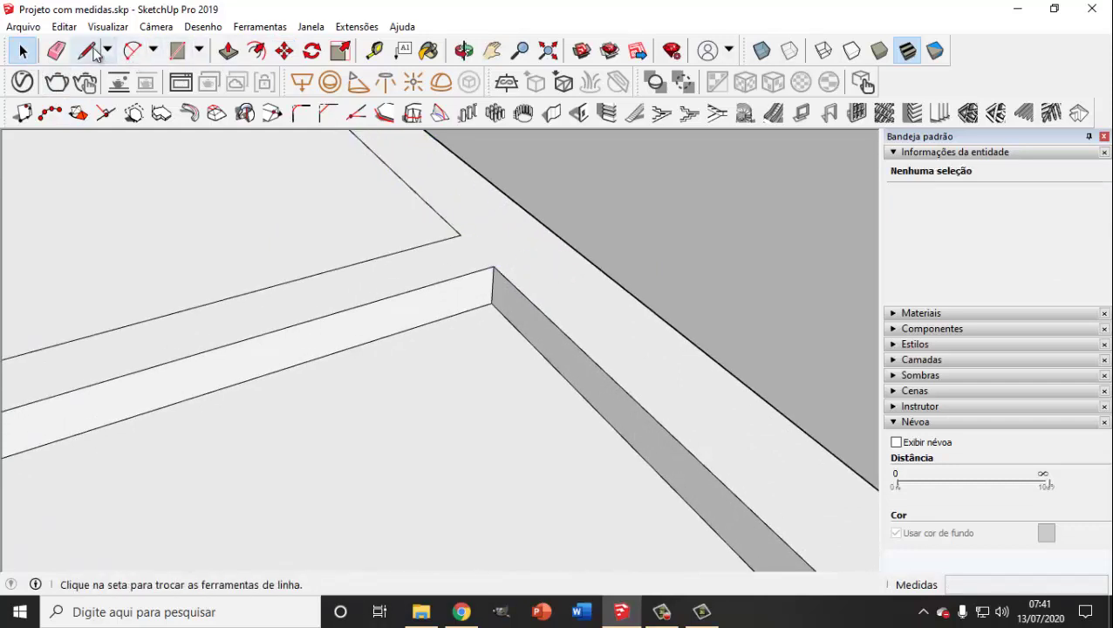
- Draw 1.5 cm lines joining the recess's back and front corners to the neighbouring offset edge
click(461, 235)
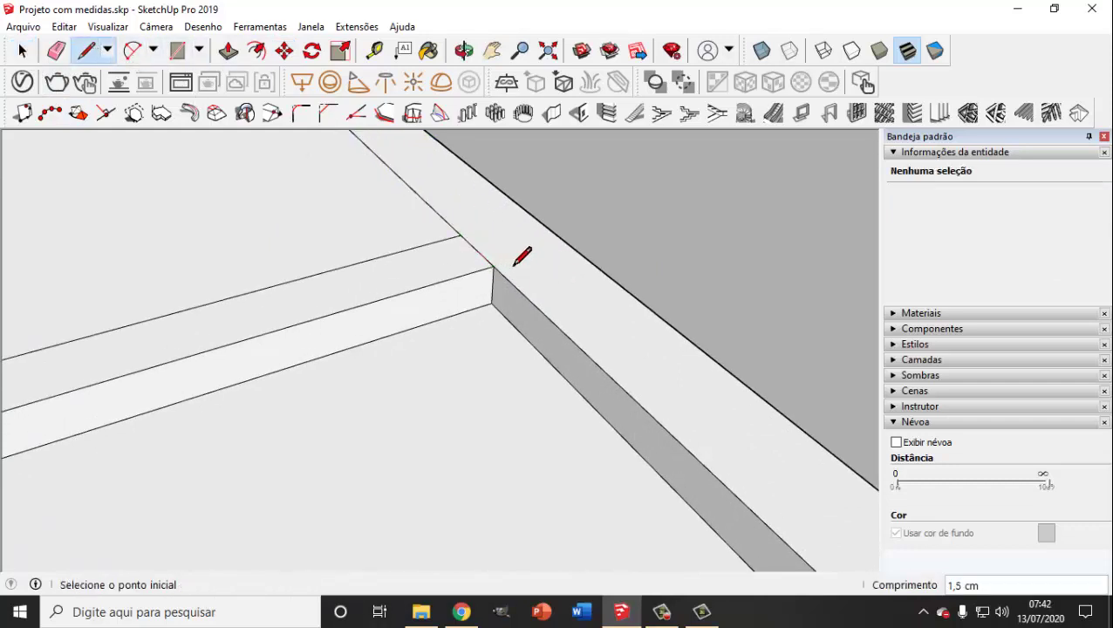
scroll(541, 260, down, 4)
scroll(77, 404, up, 5)
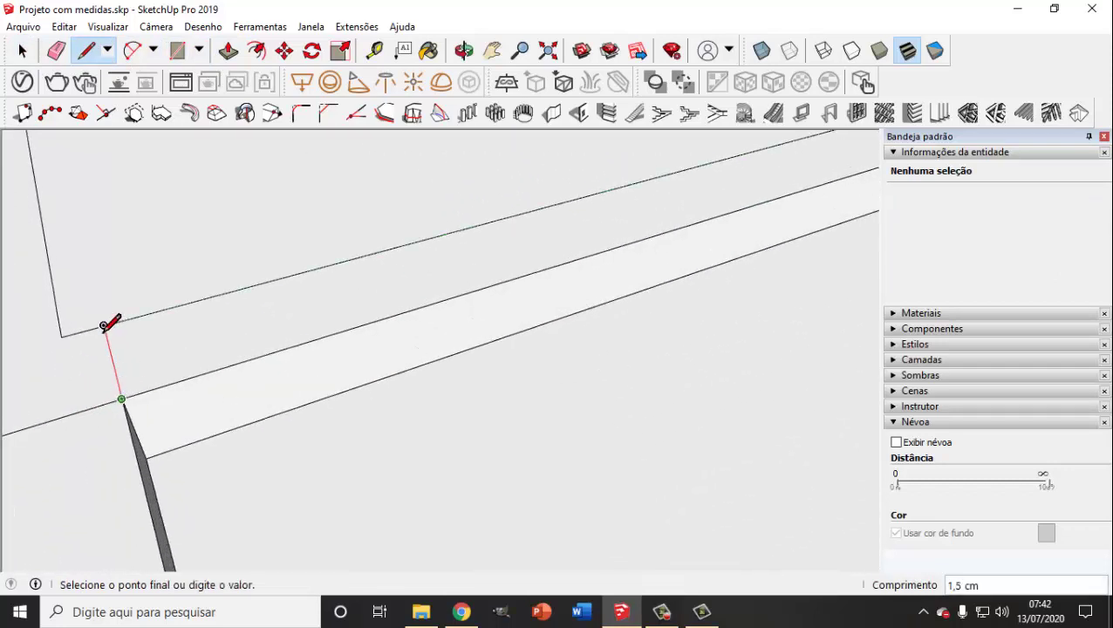
- Move the front offset edge above the corner drawer cabinet inward to meet the 1.5 cm line from the recess's front corner
key(space)
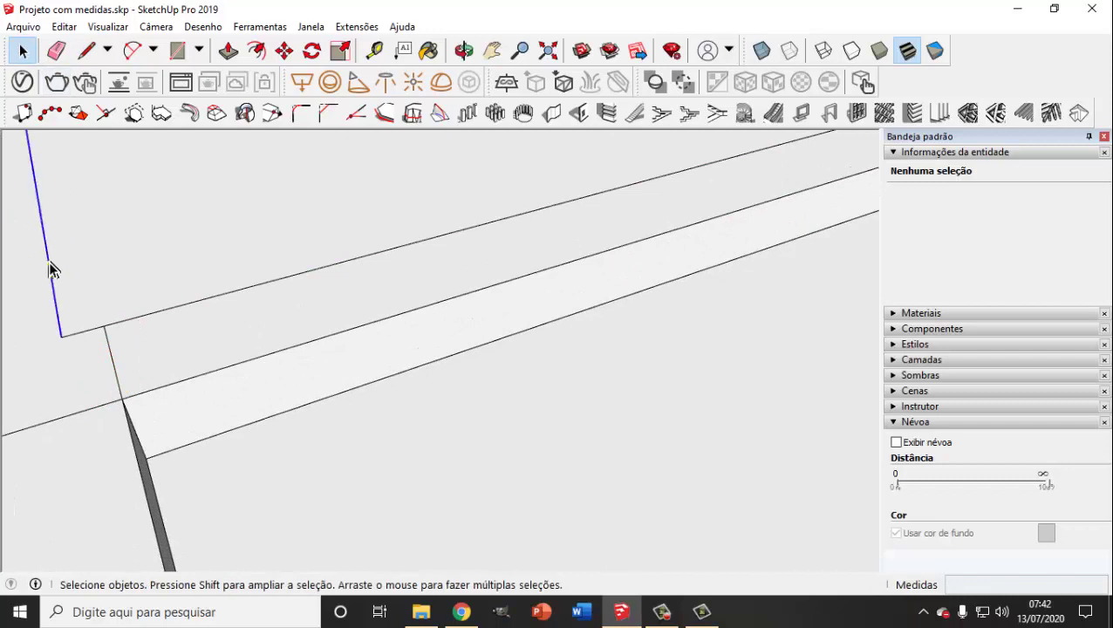
click(62, 335)
scroll(229, 348, down, 5)
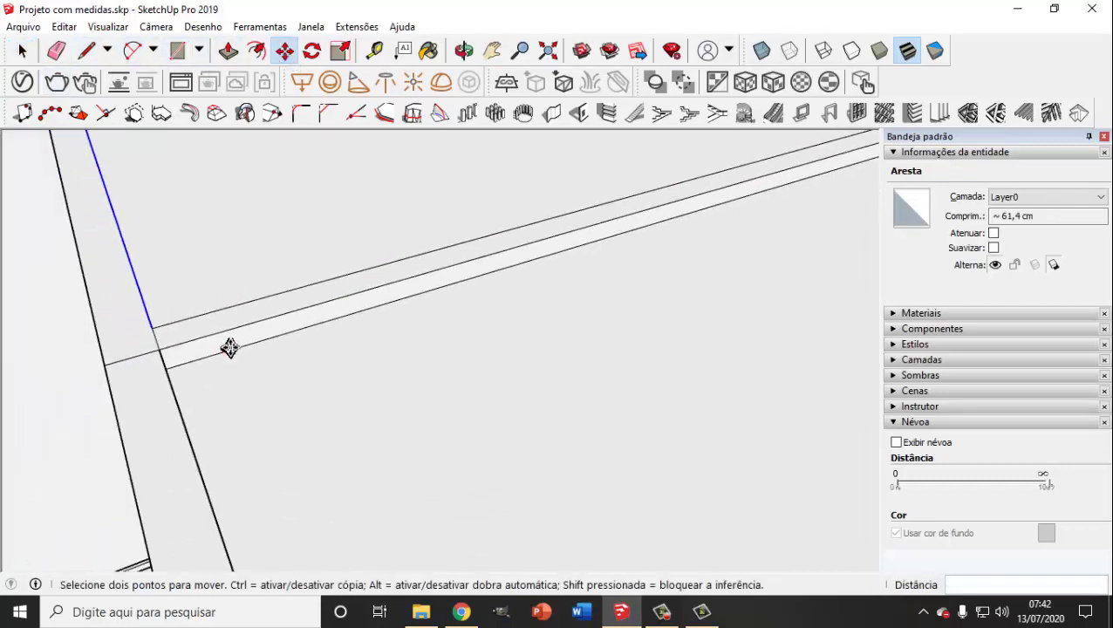
middle_drag(225, 305, 305, 343)
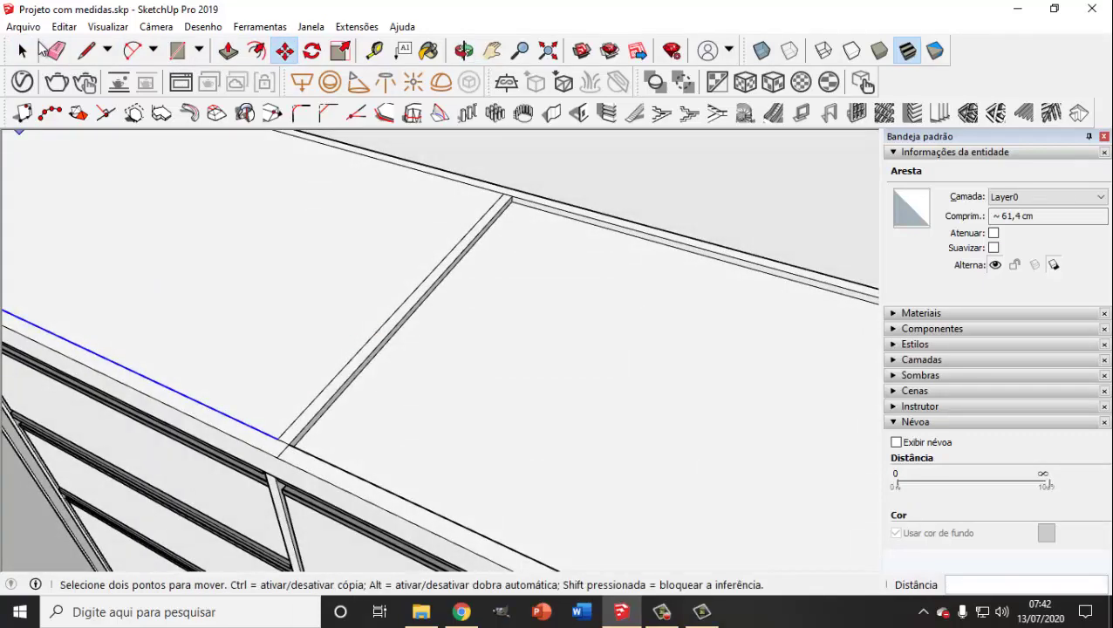
click(33, 51)
scroll(428, 297, down, 4)
scroll(234, 157, up, 3)
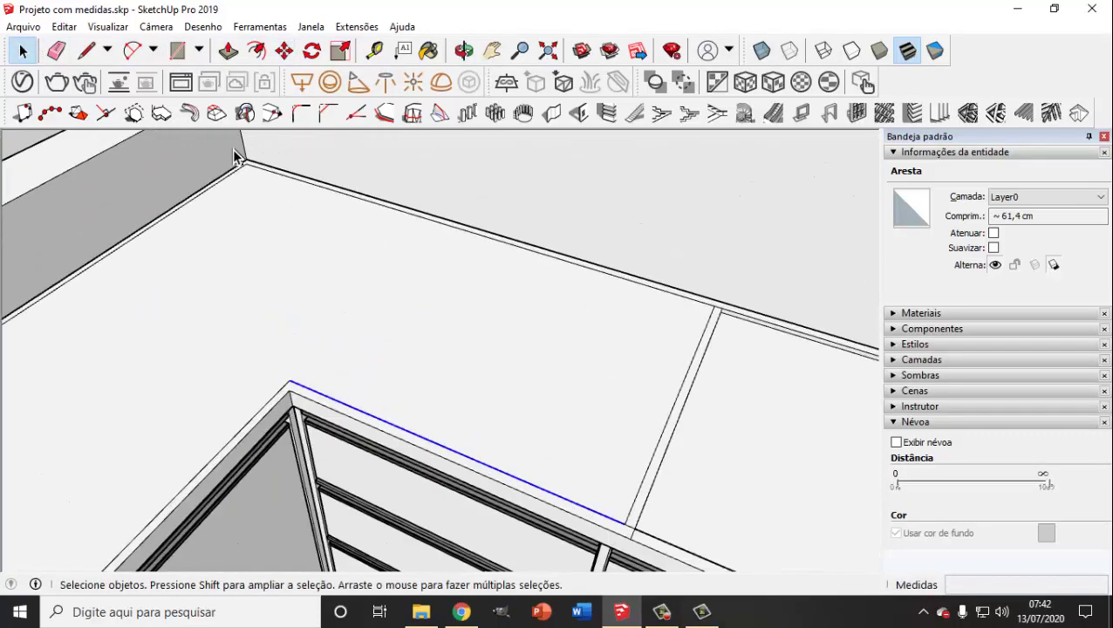
- Pull the countertop's narrow perimeter rim up 7 cm
scroll(234, 157, up, 3)
scroll(310, 186, up, 1)
click(229, 51)
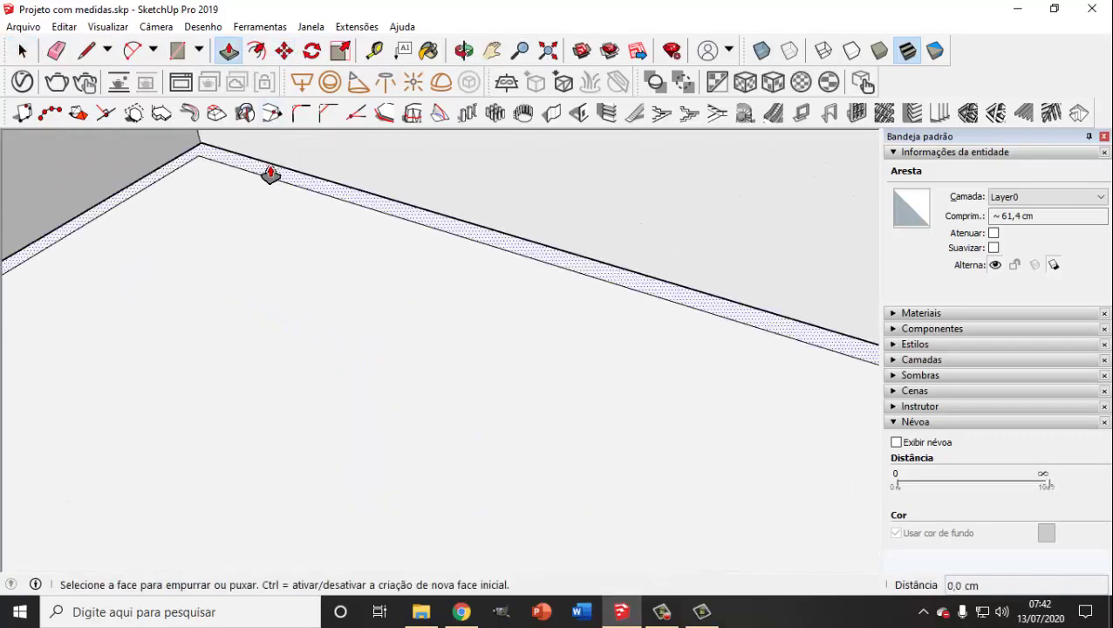
click(271, 174)
text(7)
key(Return)
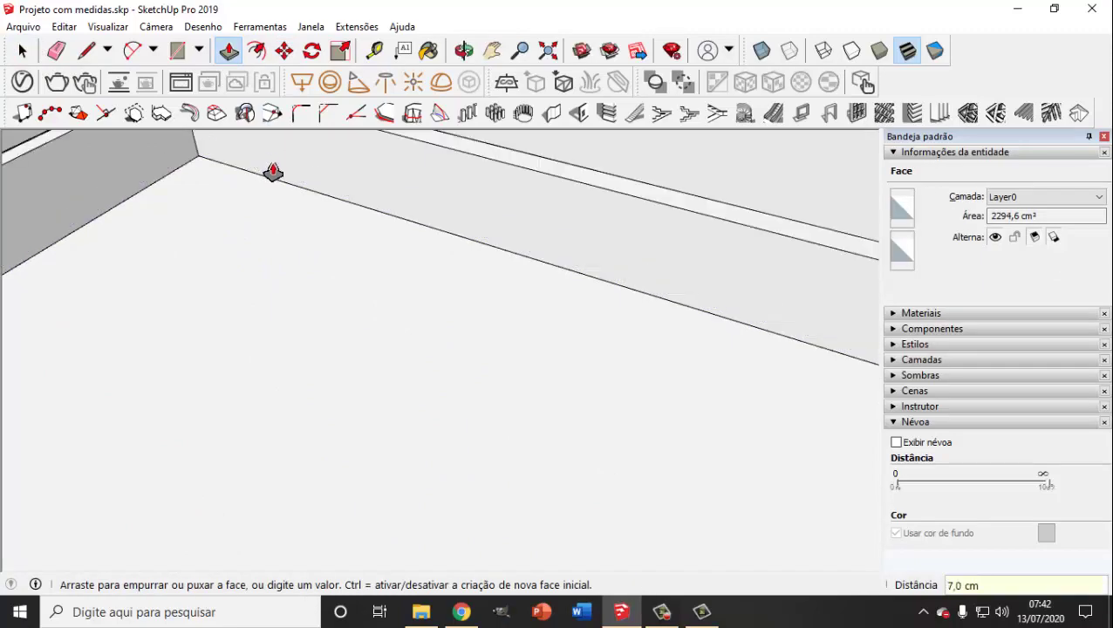
- Draw a 1.5 cm line at the countertop's free end, from the offset's back corner to the outer end edge
scroll(355, 271, down, 4)
scroll(670, 390, up, 2)
middle_drag(669, 390, 595, 402)
scroll(637, 438, up, 2)
middle_drag(390, 417, 762, 308)
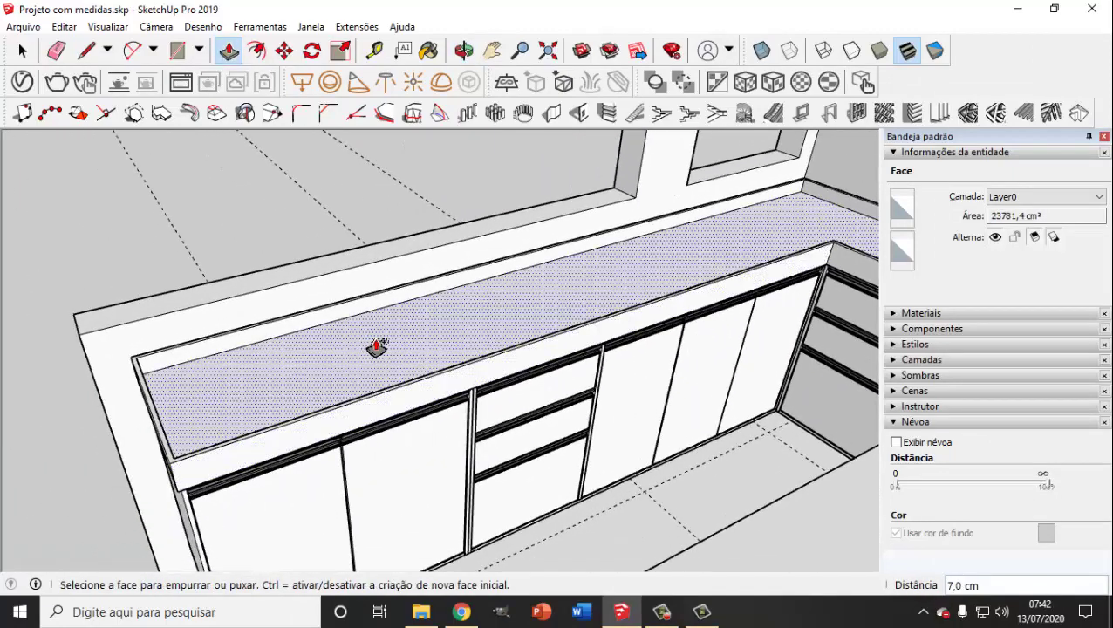
scroll(79, 378, up, 6)
key(space)
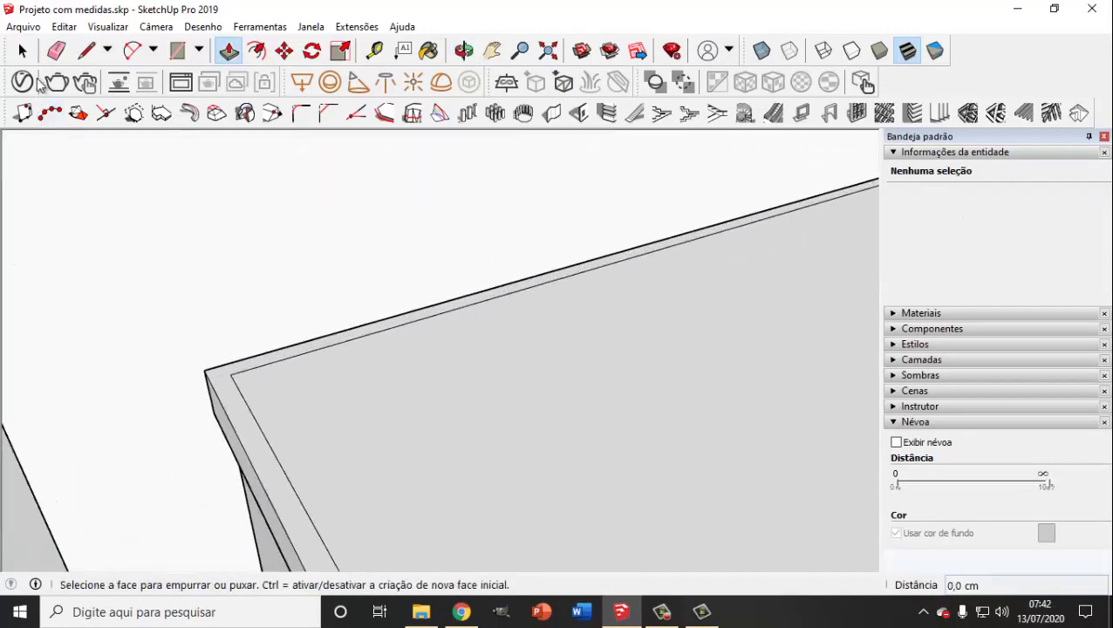
click(86, 50)
scroll(200, 377, up, 1)
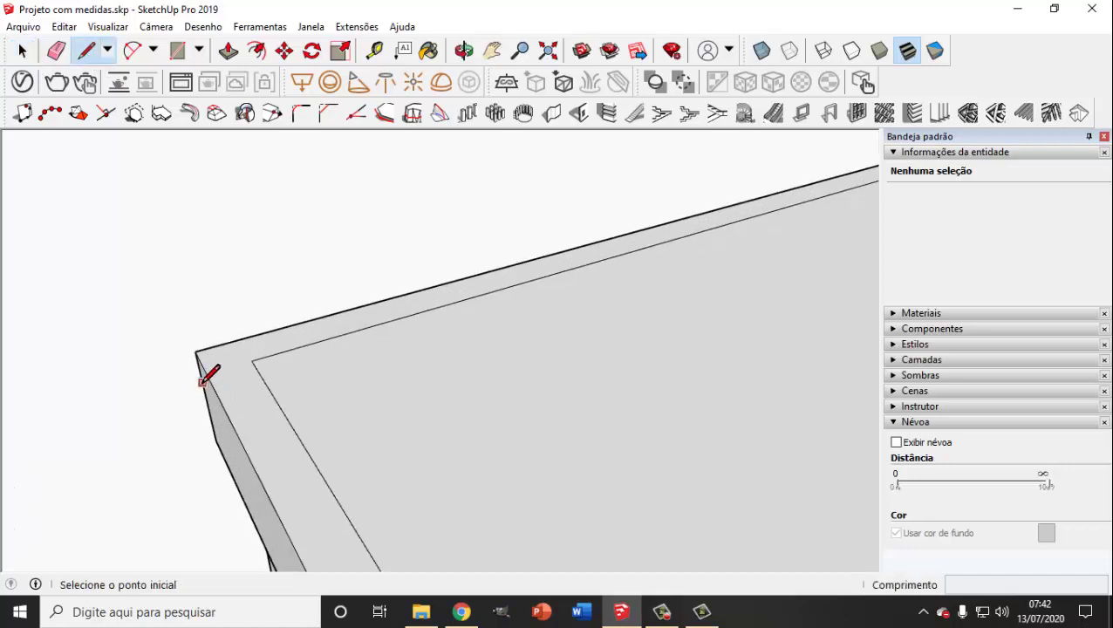
click(252, 360)
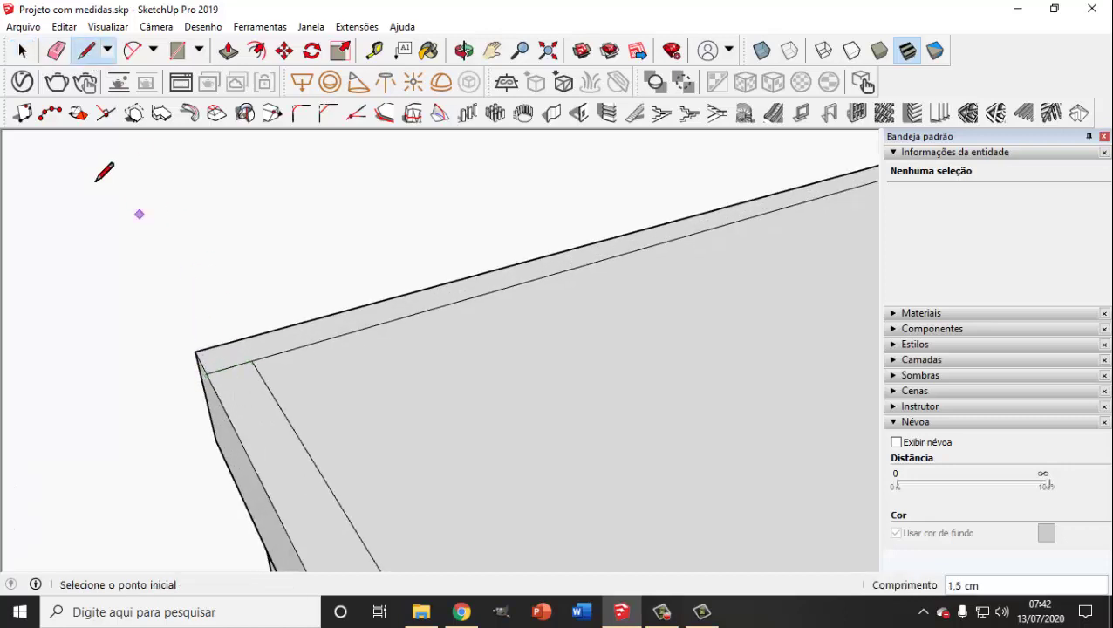
click(23, 51)
- Pull the rim strip along the window wall up 7 cm and remove the vertical seam near its free end
click(229, 51)
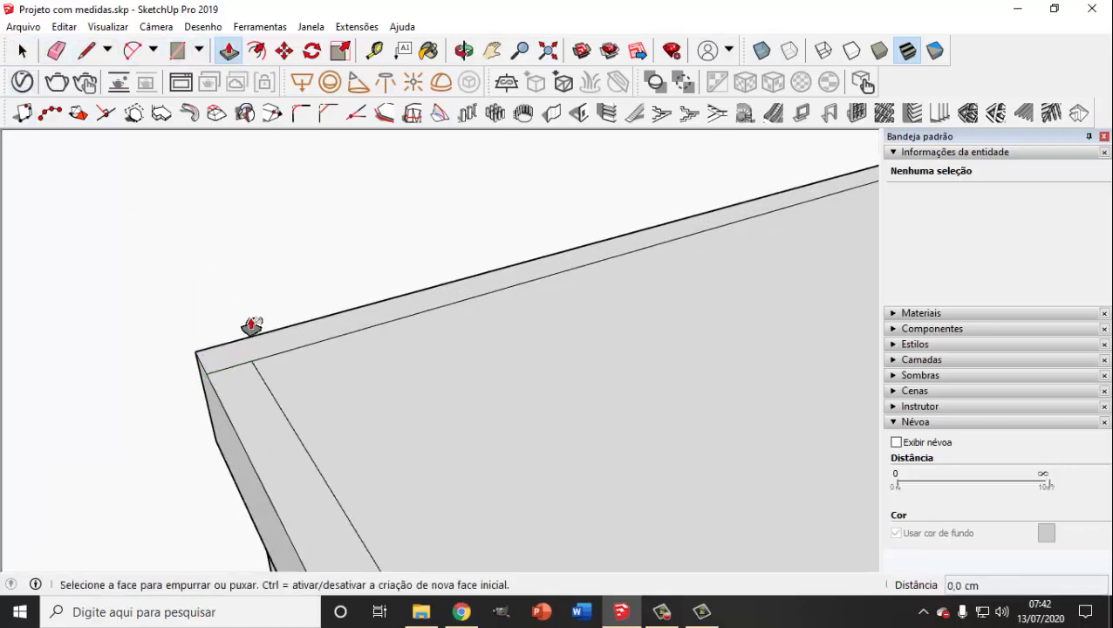
click(255, 361)
text(7)
key(Return)
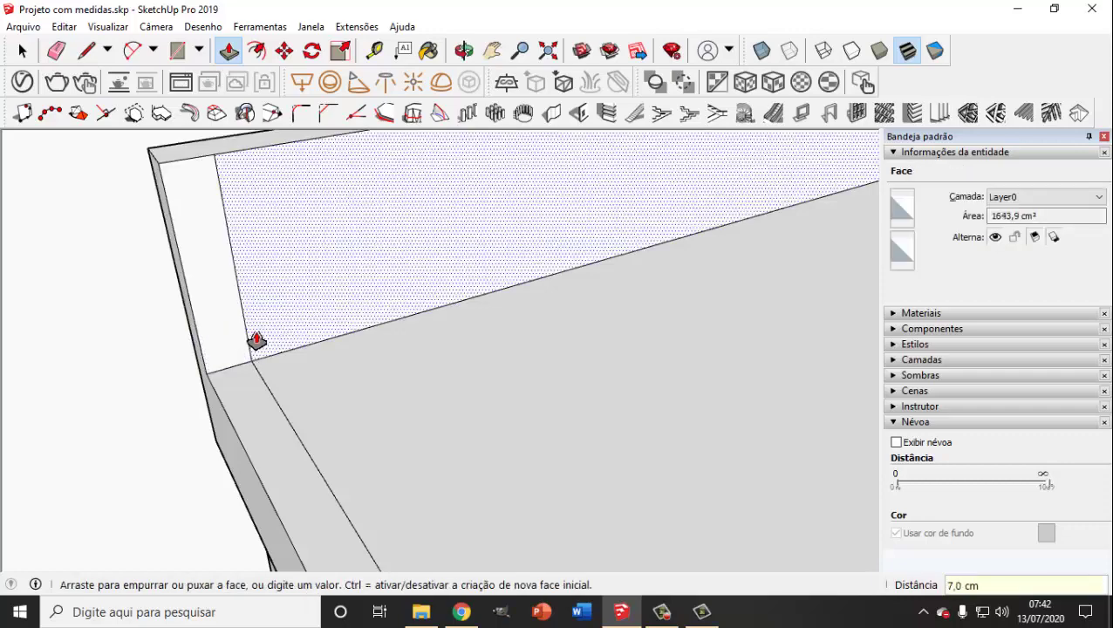
key(space)
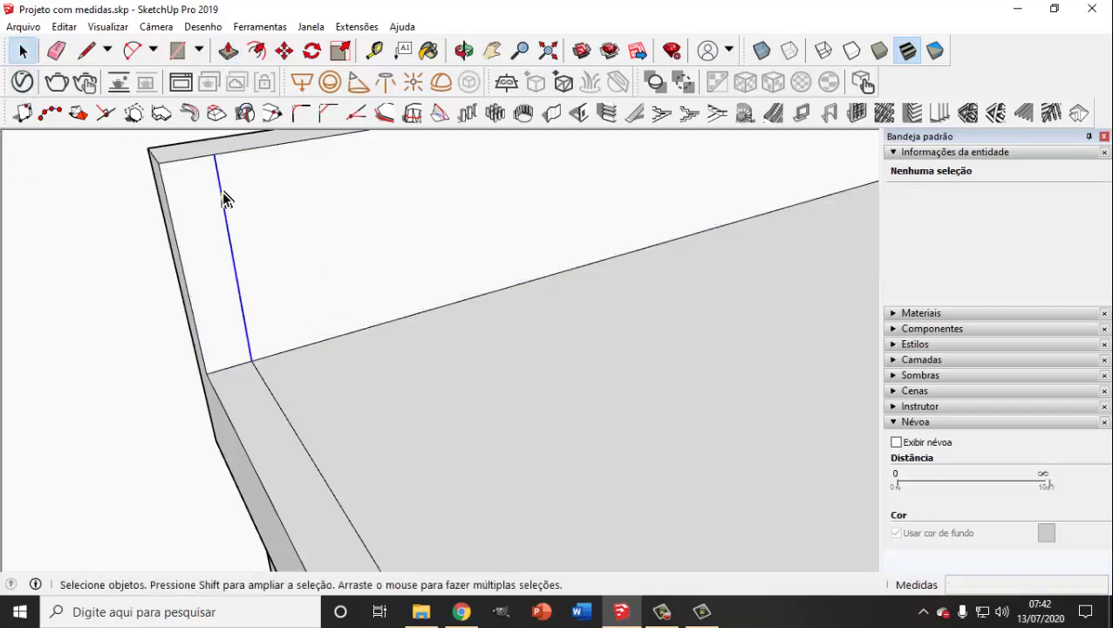
middle_drag(191, 219, 216, 386)
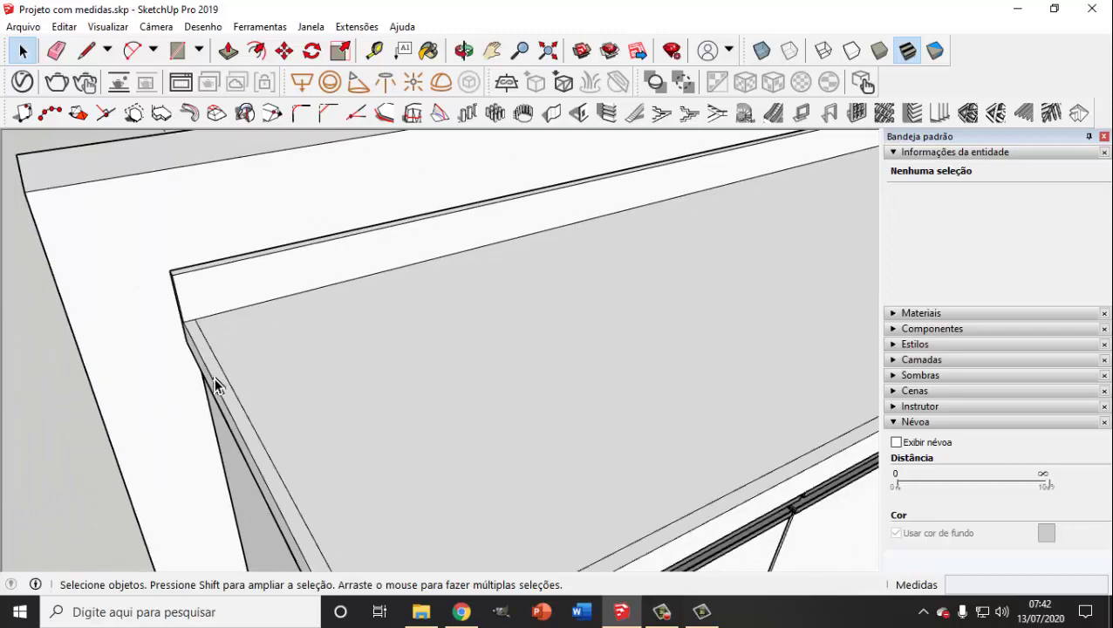
- Delete the offset edges along the countertop's free end and front
click(233, 397)
key(Escape)
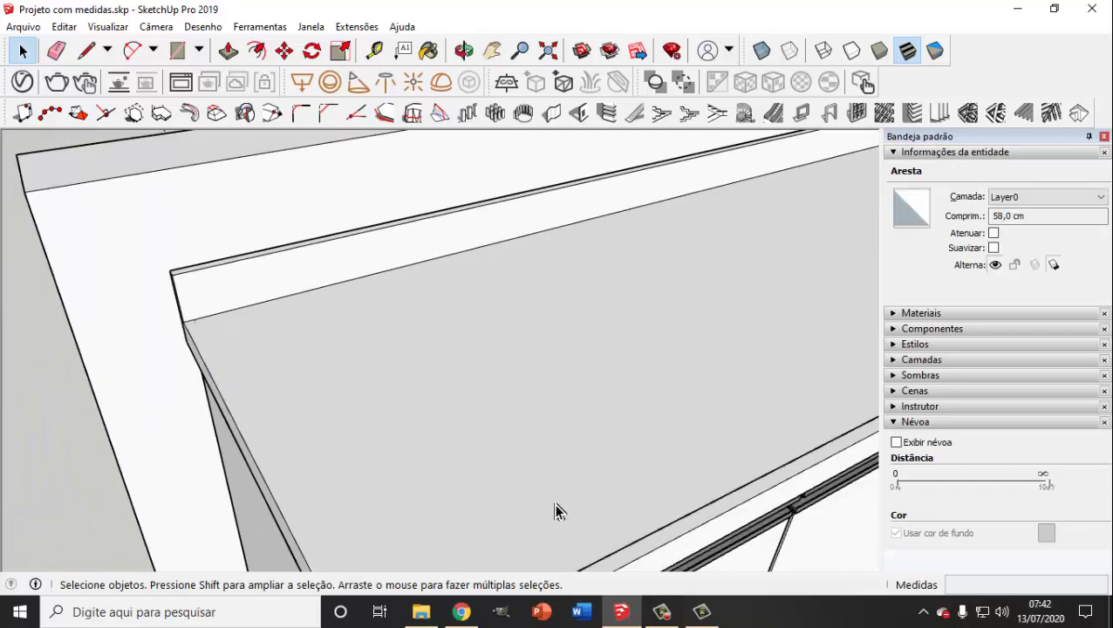
click(665, 527)
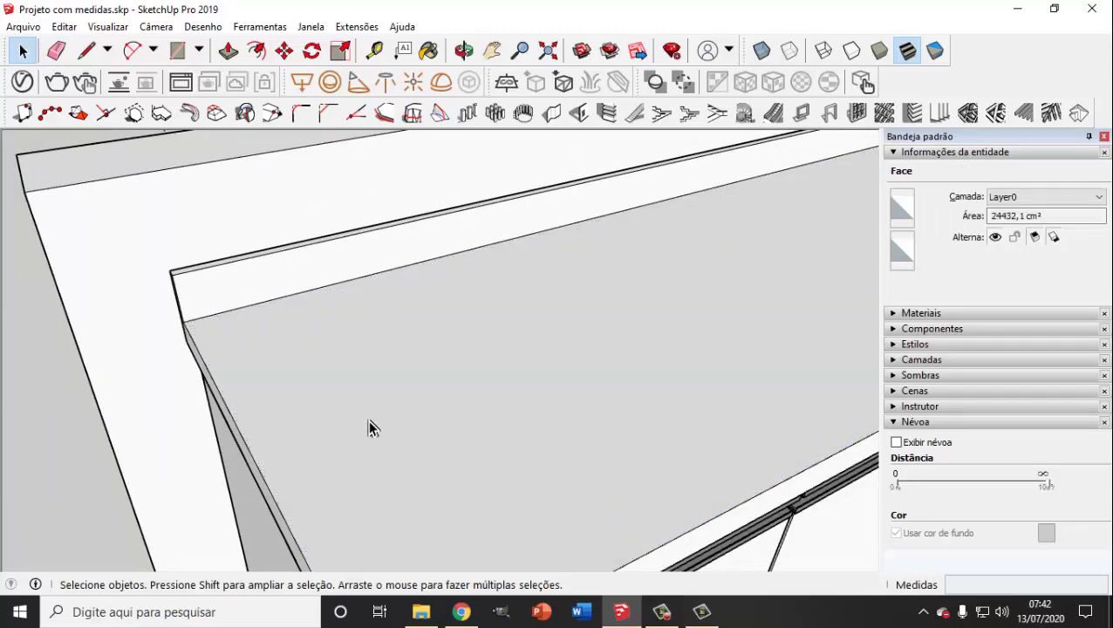
- Undo the 7 cm rim pull and the offset edge deletions on the countertop
scroll(367, 428, down, 3)
key(Escape)
scroll(427, 445, down, 3)
middle_drag(552, 441, 545, 384)
scroll(545, 383, down, 2)
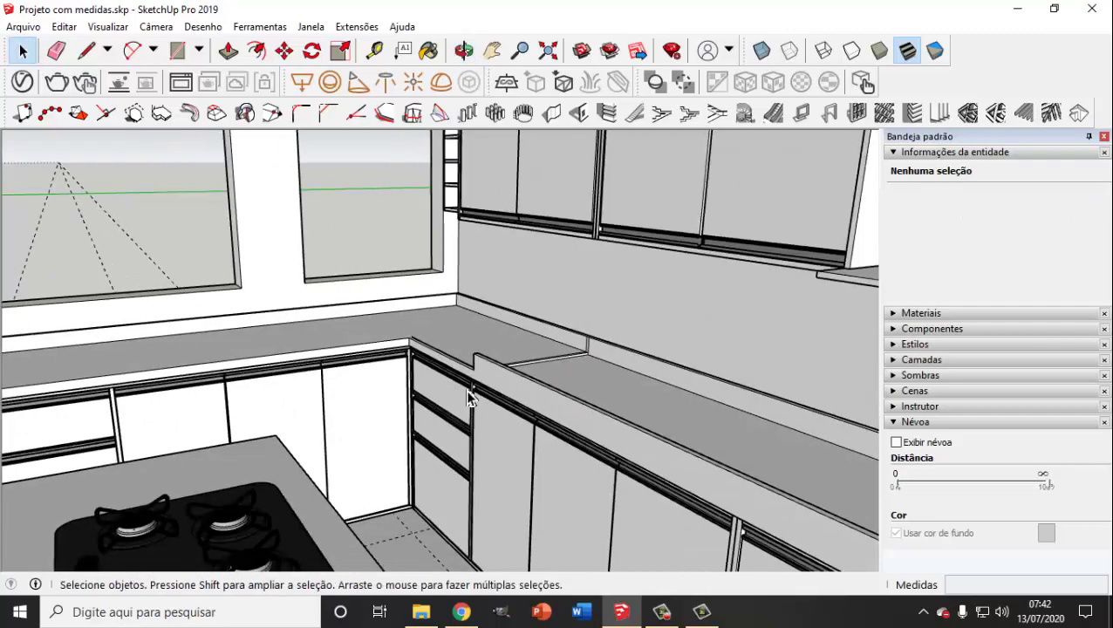
middle_drag(471, 393, 580, 371)
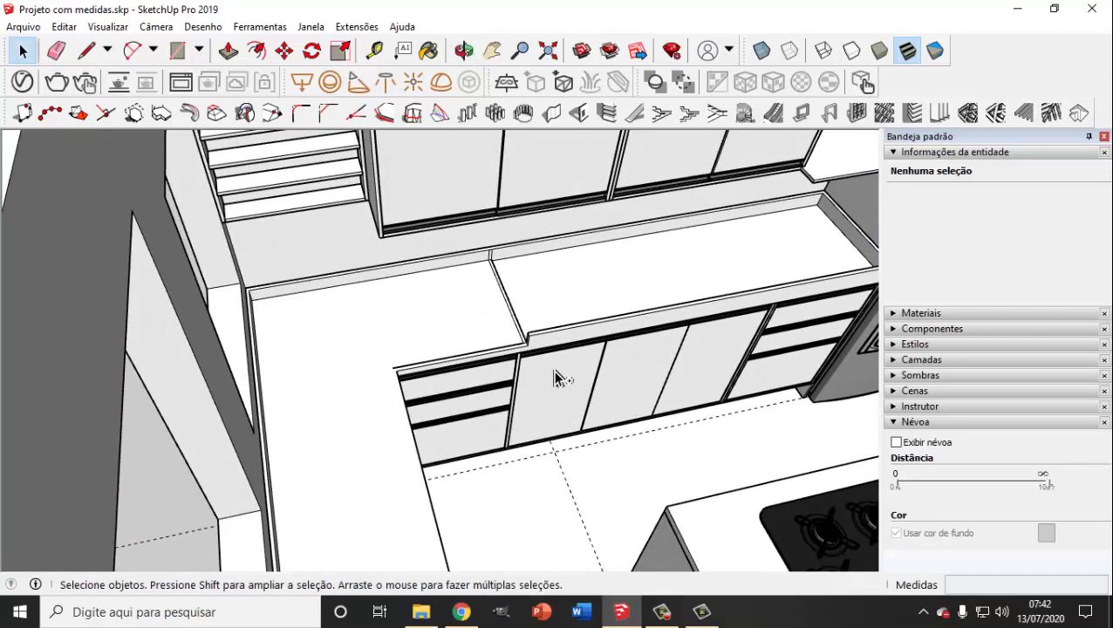
key(ctrl+z)
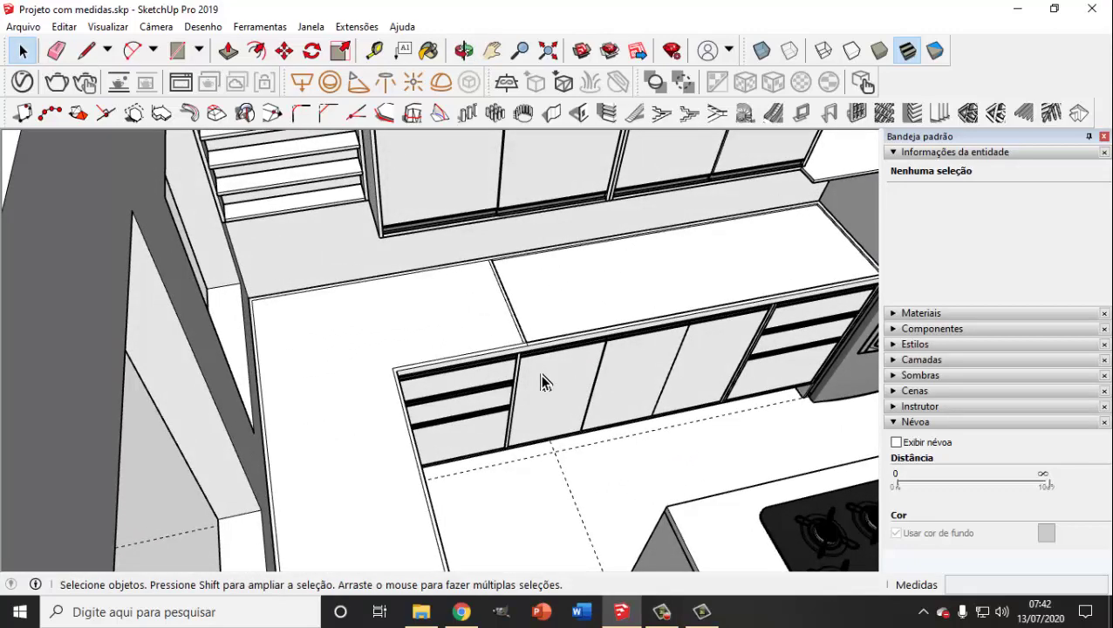
- Draw a line across the rim from the recess's back corner beside the refrigerator to the tall side panel
middle_drag(541, 383, 515, 315)
scroll(528, 362, up, 5)
scroll(517, 315, up, 3)
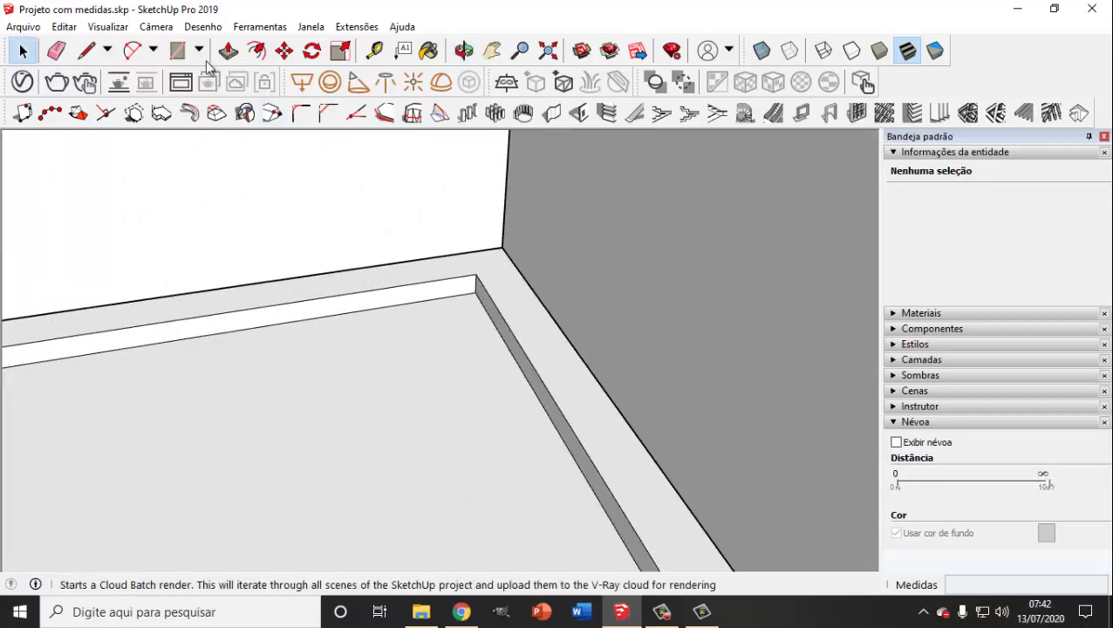
click(86, 49)
click(482, 274)
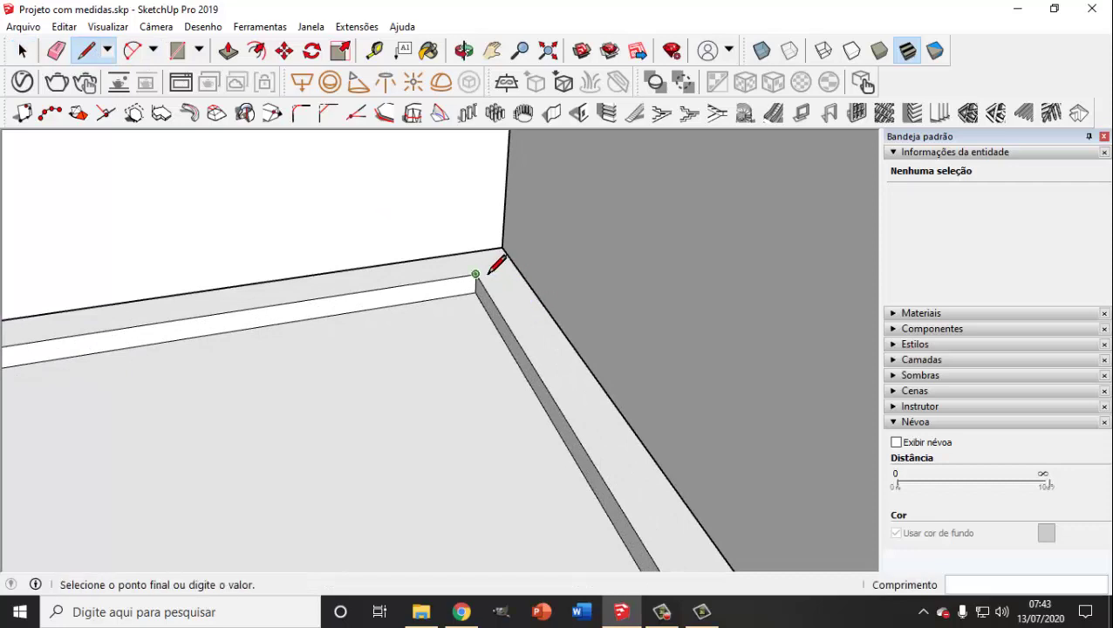
- Pull the rim strip along the walls up 7 cm to form the backsplash
click(229, 49)
click(402, 277)
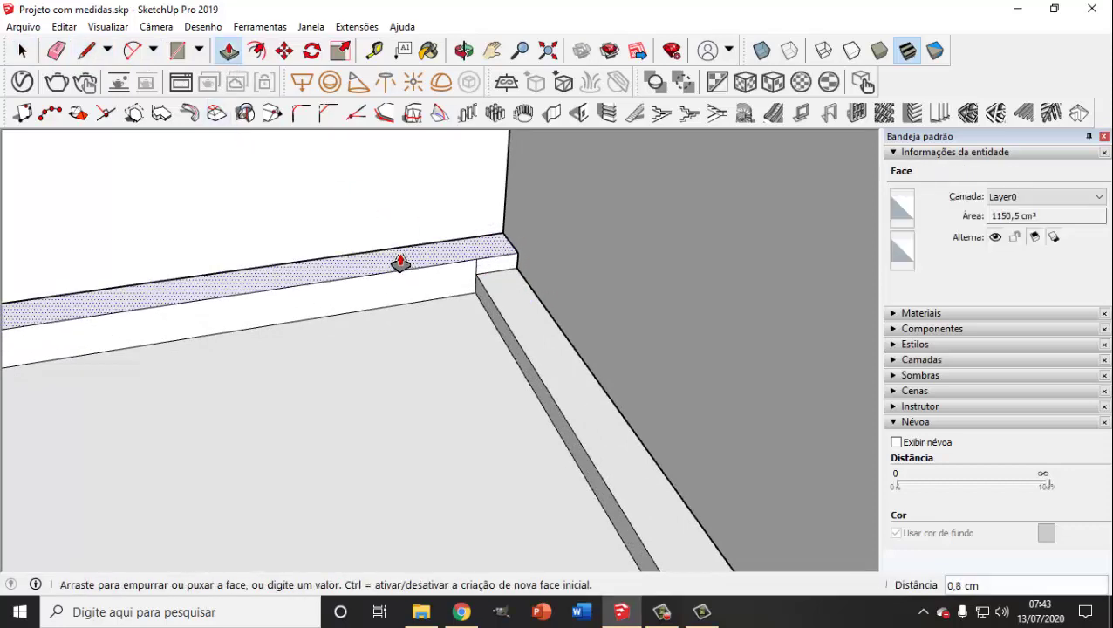
text(7)
key(Return)
scroll(454, 351, down, 5)
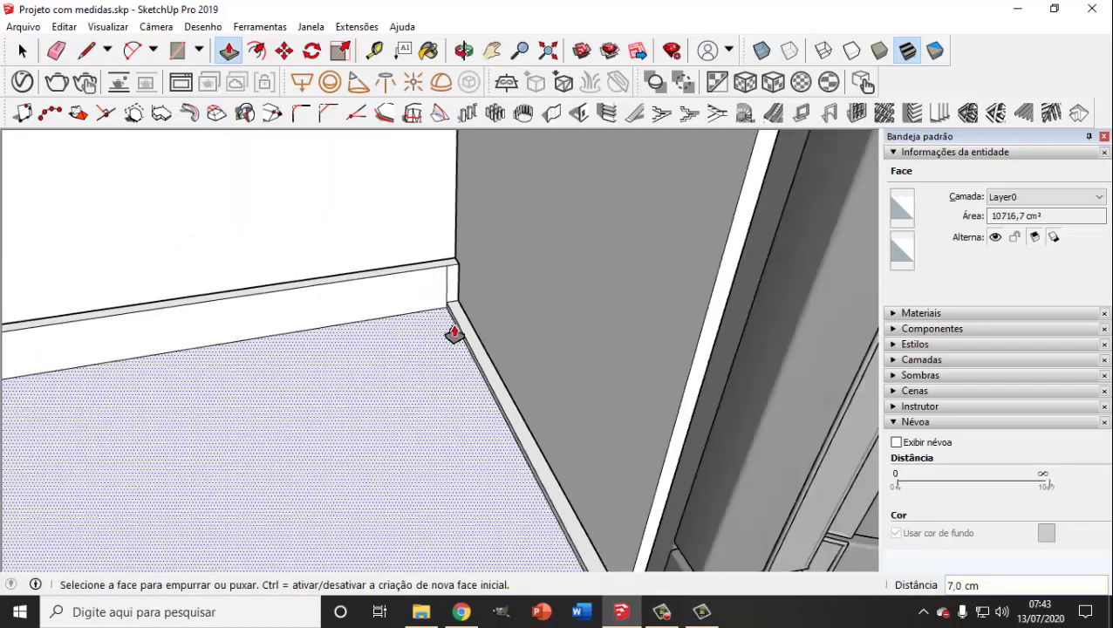
- Delete the vertical seam at the backsplash's end beside the refrigerator panel
key(space)
scroll(436, 316, up, 6)
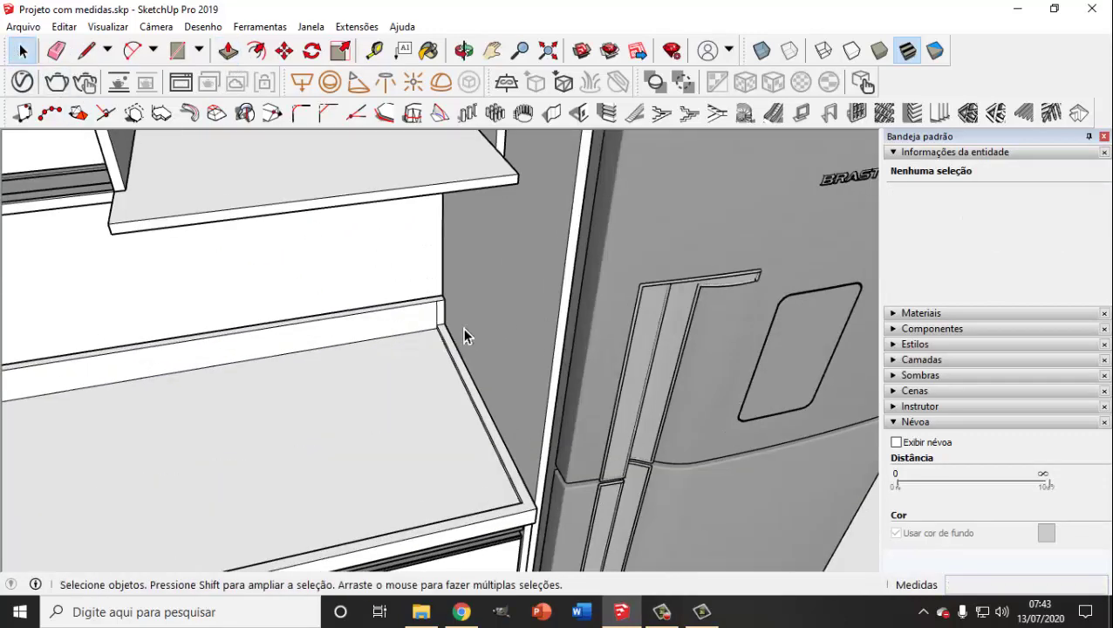
click(412, 301)
key(Delete)
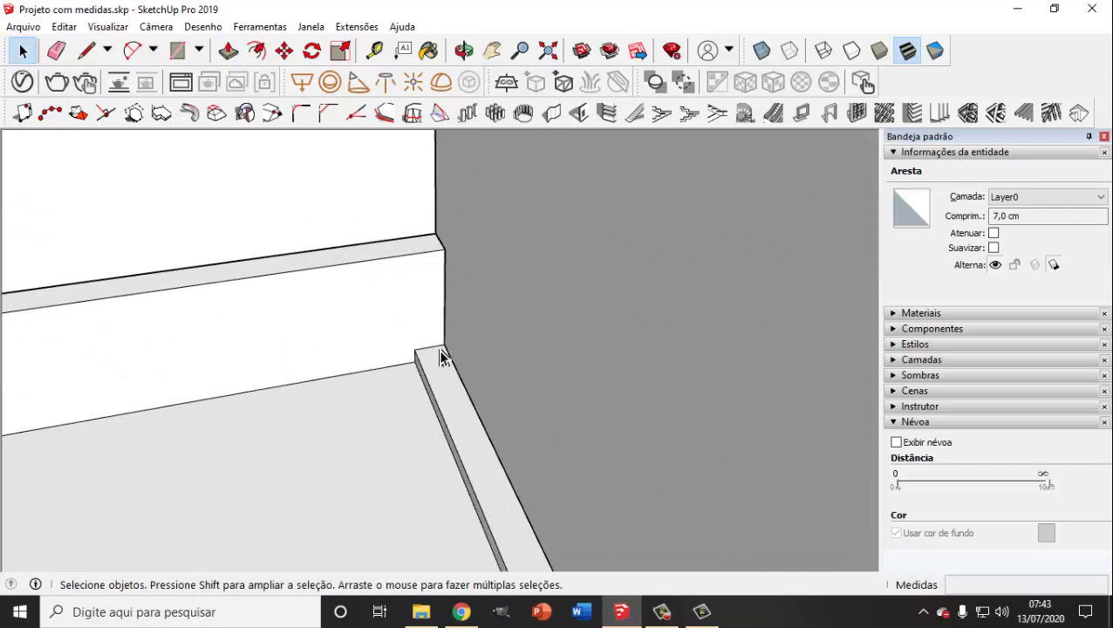
- Delete the vertical seams on the backsplash where it meets the recess's inner corner
scroll(434, 362, down, 4)
scroll(430, 363, down, 6)
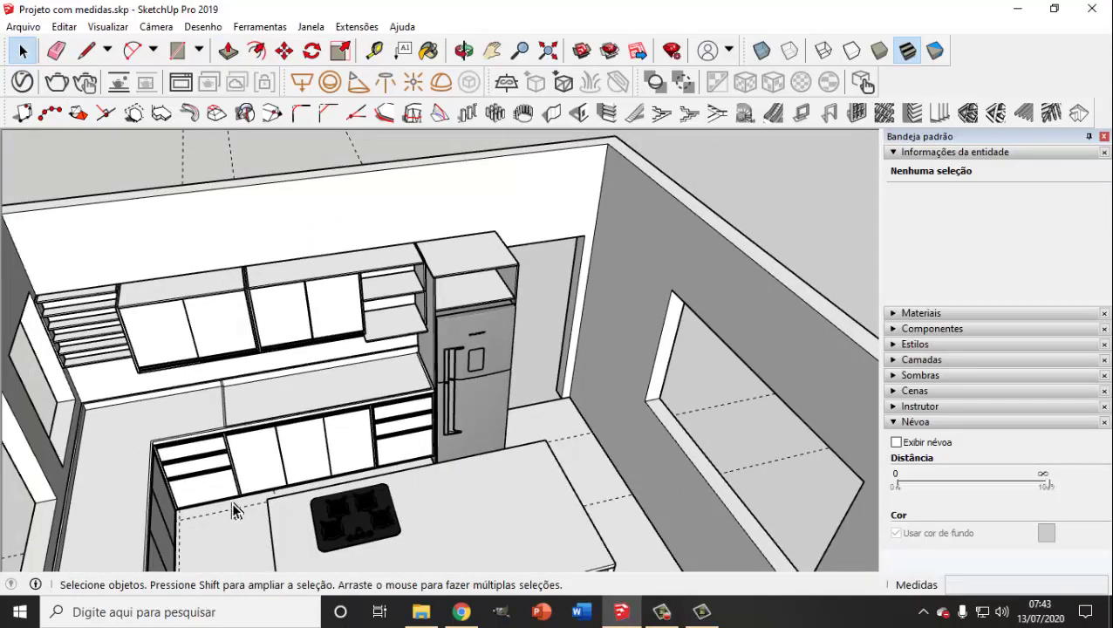
middle_drag(233, 506, 171, 370)
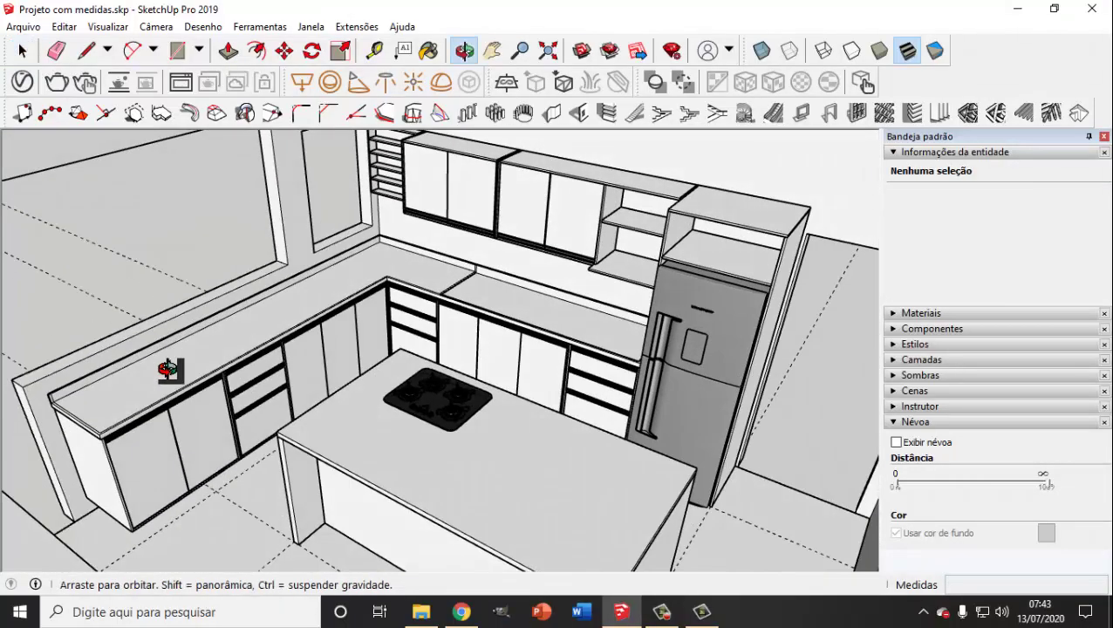
scroll(466, 266, up, 10)
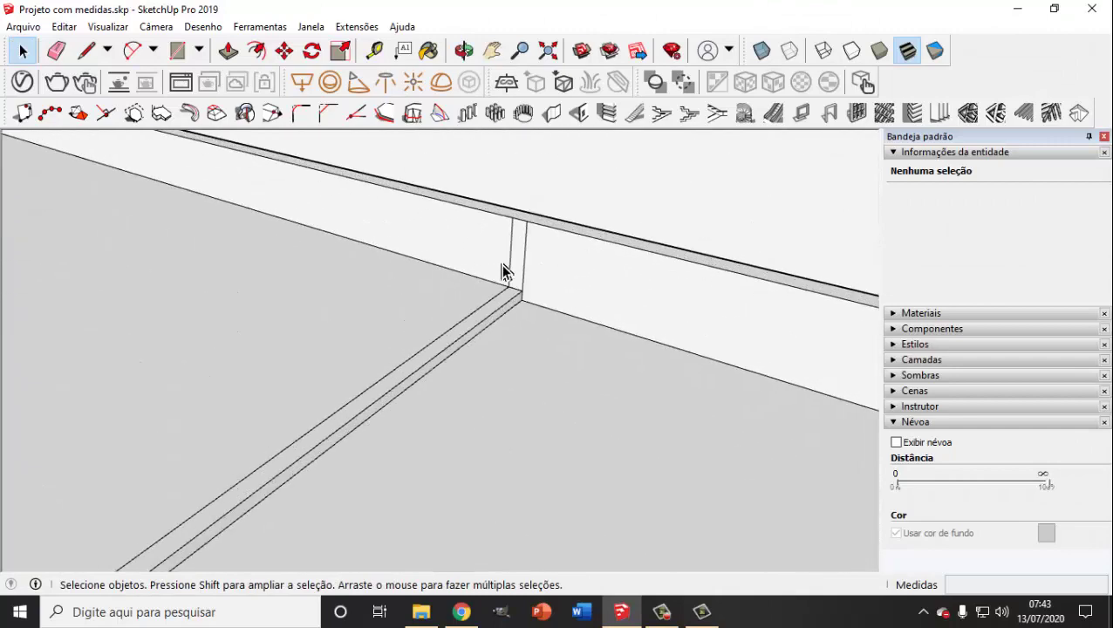
click(531, 248)
key(Delete)
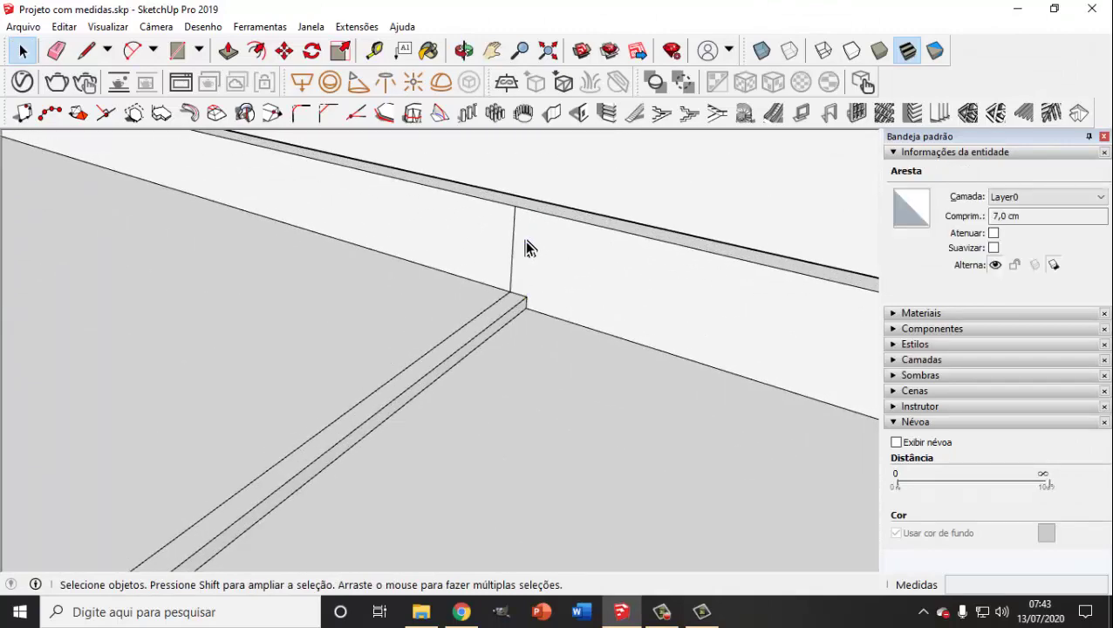
- Delete the surplus long edge beside the recess's step and the short segment joining its front corner to the countertop's front edge
click(494, 311)
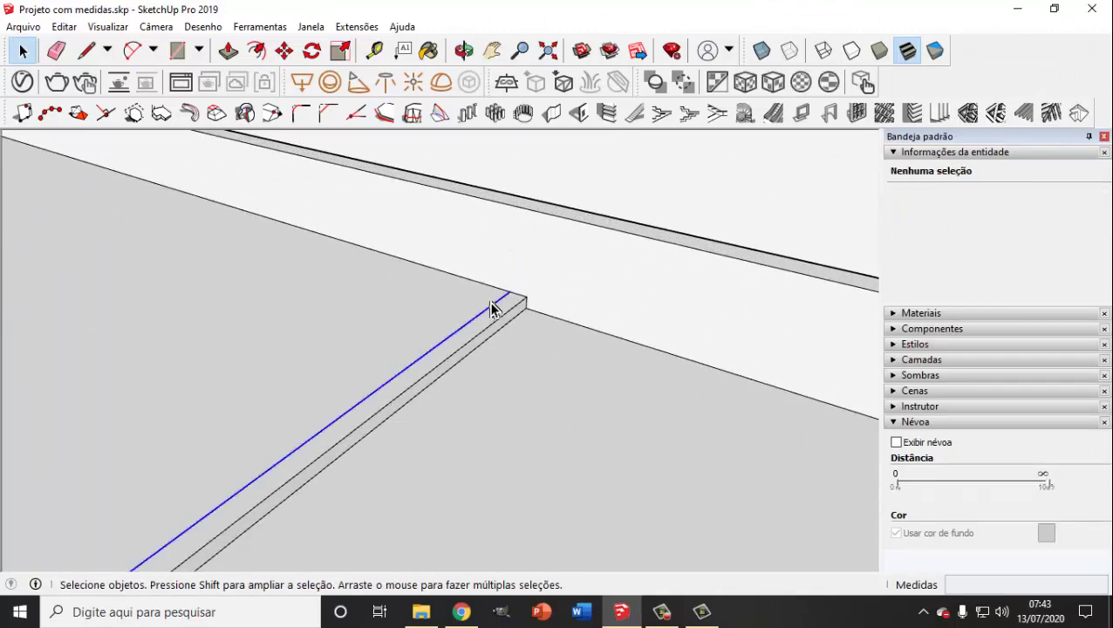
key(Delete)
scroll(515, 316, down, 5)
scroll(392, 434, up, 3)
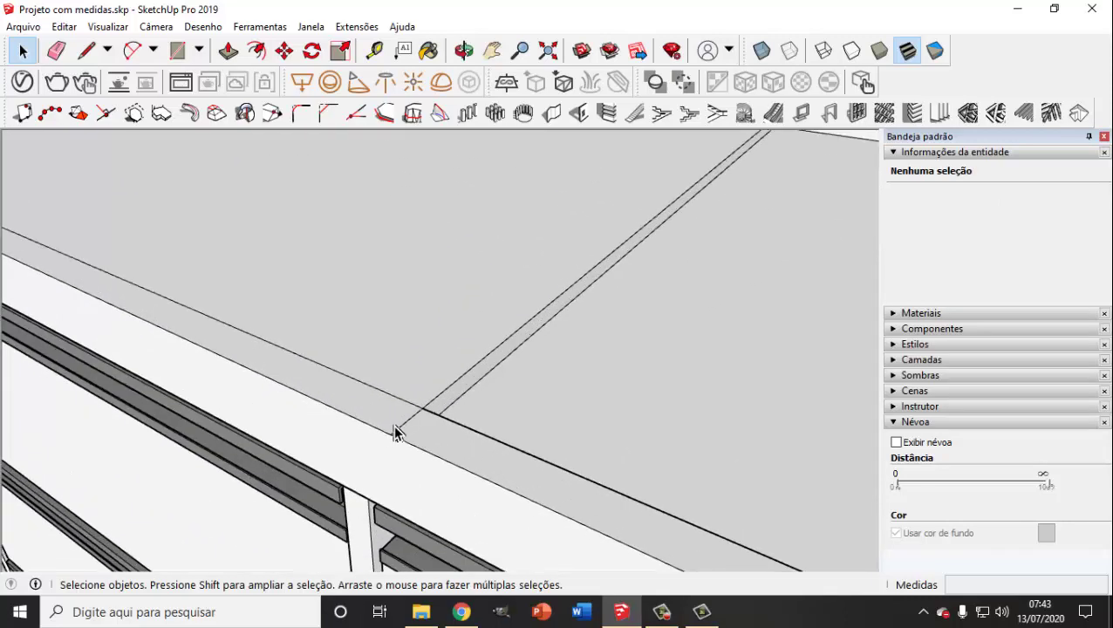
click(409, 422)
key(Delete)
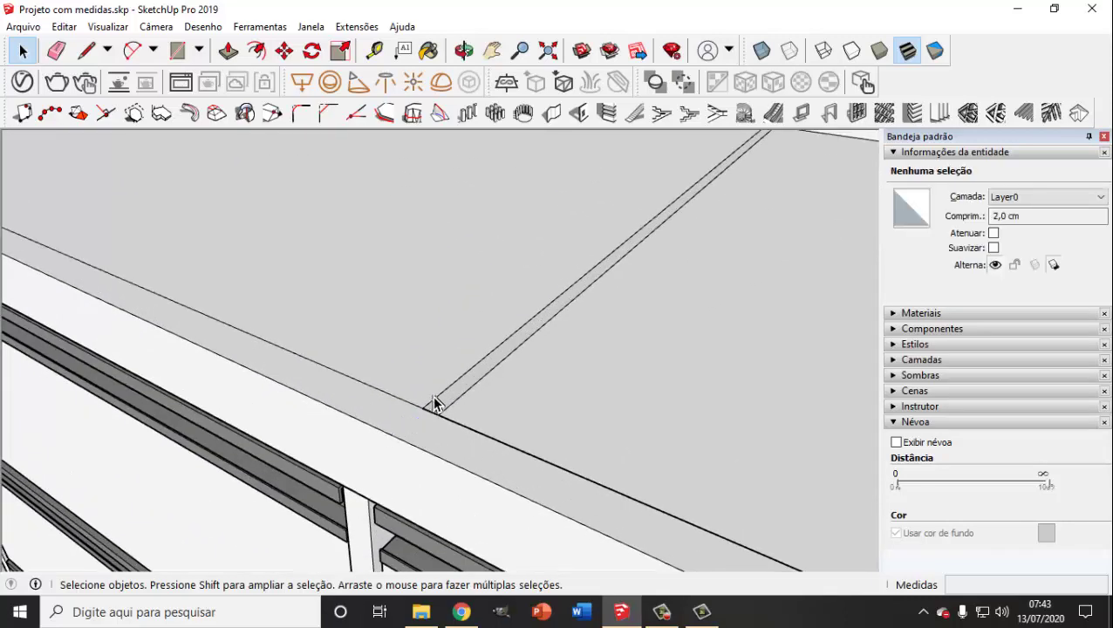
- Delete the front offset edges above the corner drawer cabinet and along the window-wall cabinets
mouse_move(436, 403)
middle_down()
mouse_move(495, 403)
mouse_move(423, 410)
middle_up()
click(417, 404)
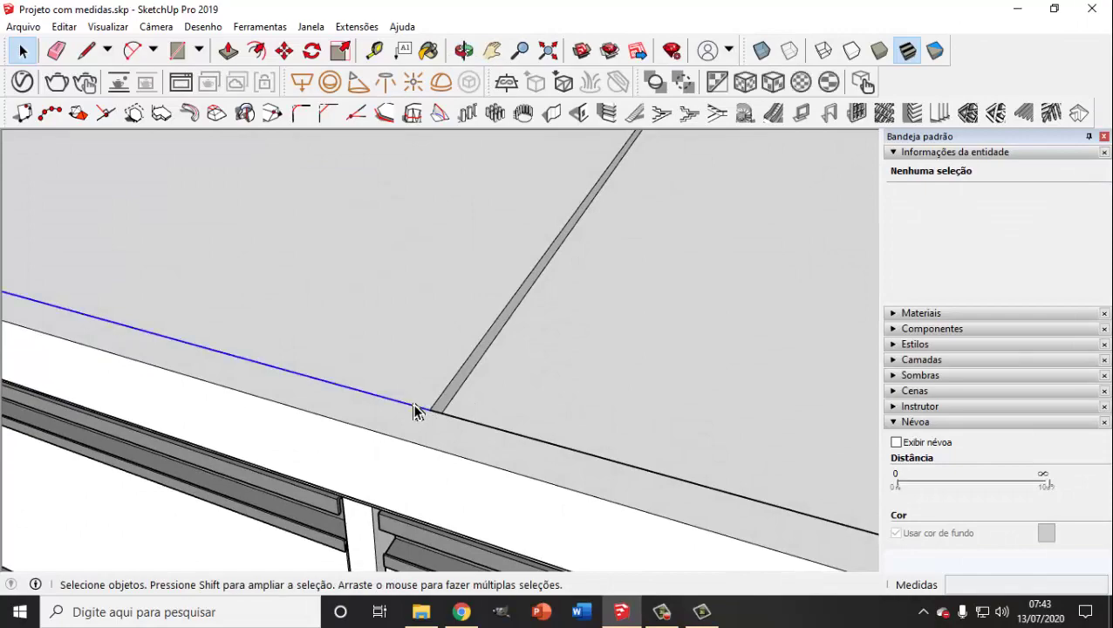
key(Delete)
scroll(471, 395, down, 3)
middle_drag(484, 393, 219, 360)
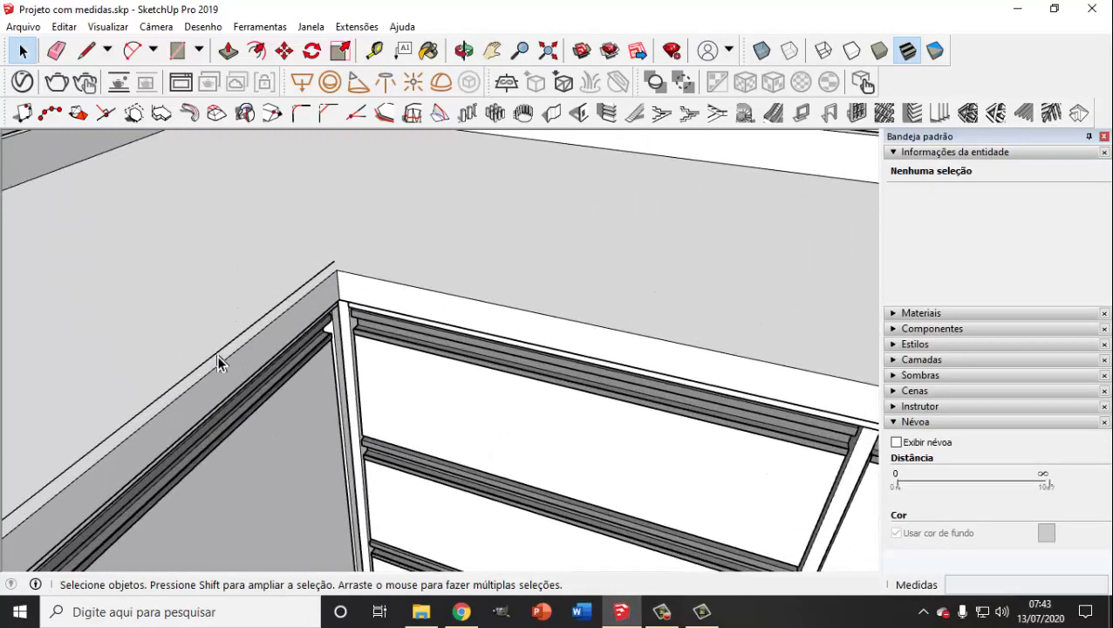
scroll(220, 349, up, 3)
scroll(260, 365, down, 5)
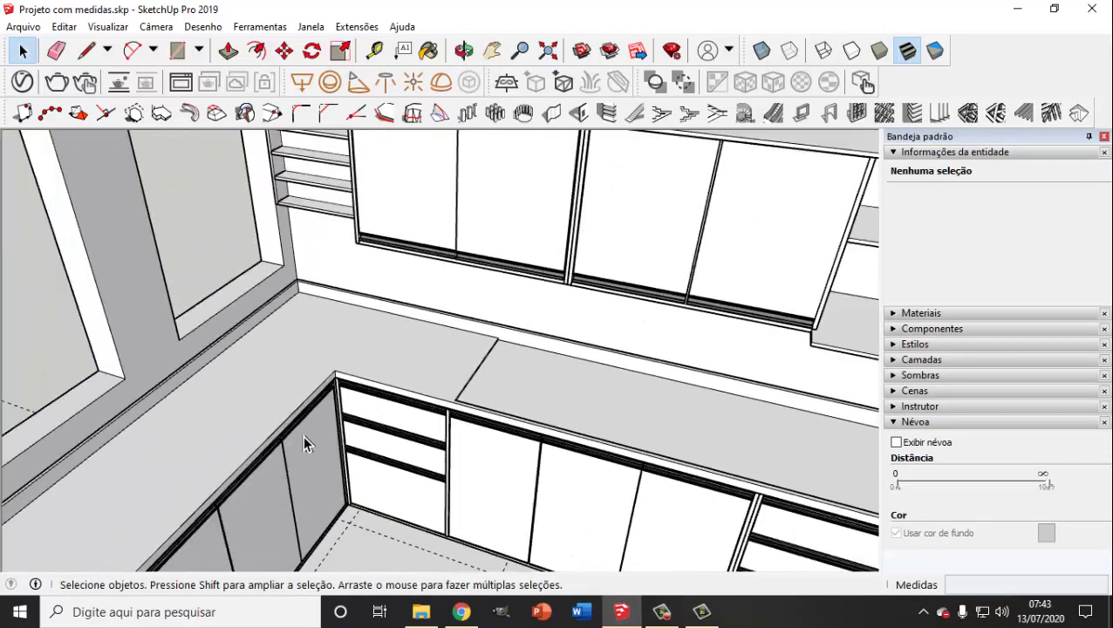
- Delete the offset edge along the countertop's free end
middle_drag(229, 476, 366, 288)
scroll(393, 335, up, 3)
scroll(188, 472, up, 4)
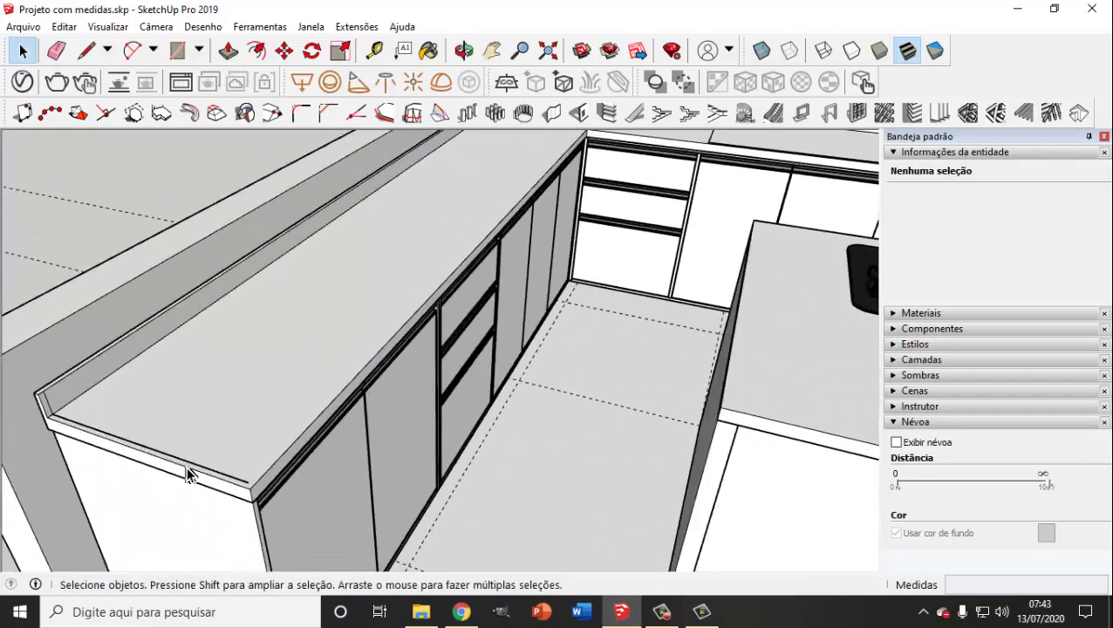
click(243, 479)
click(244, 479)
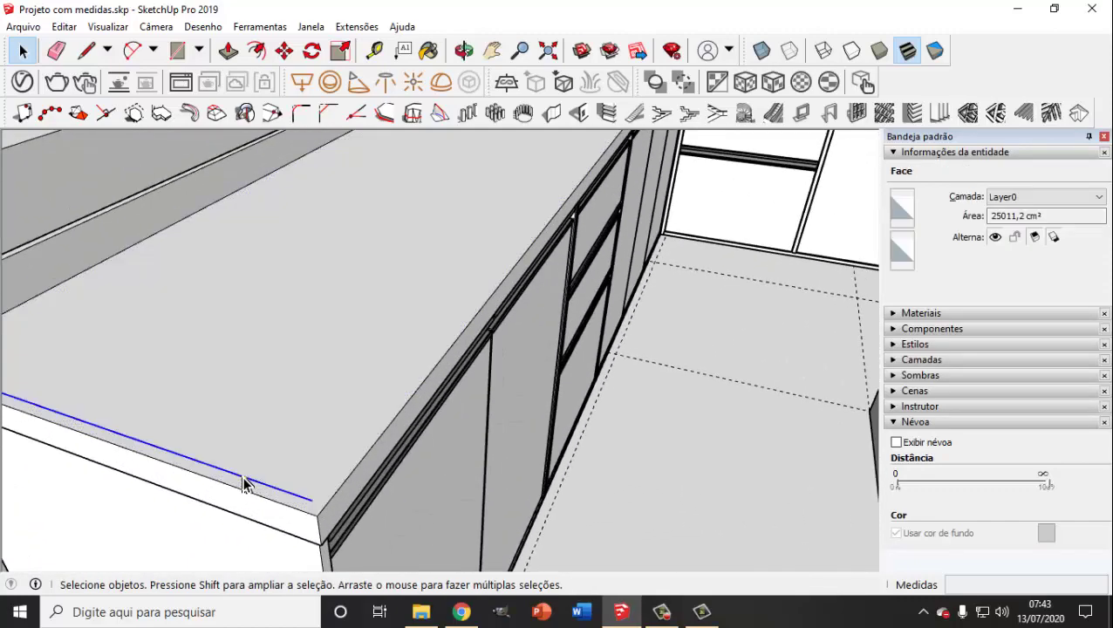
- Examine the countertop, backsplash, island and whole kitchen from several angles
scroll(311, 467, down, 2)
scroll(428, 427, up, 5)
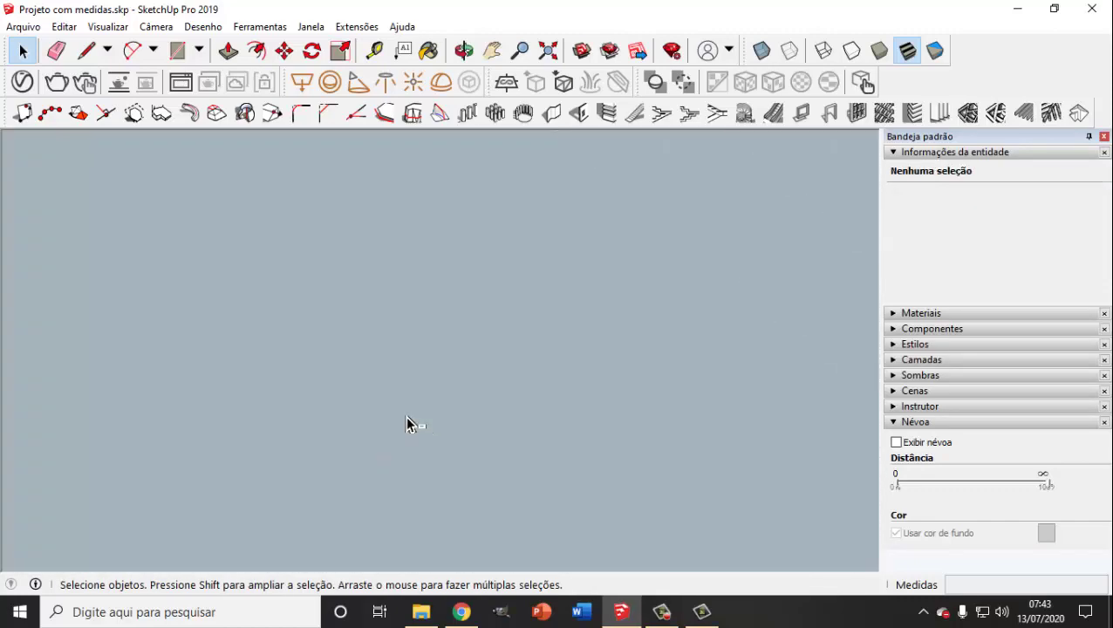
scroll(405, 421, down, 5)
middle_drag(495, 388, 496, 366)
scroll(497, 357, up, 6)
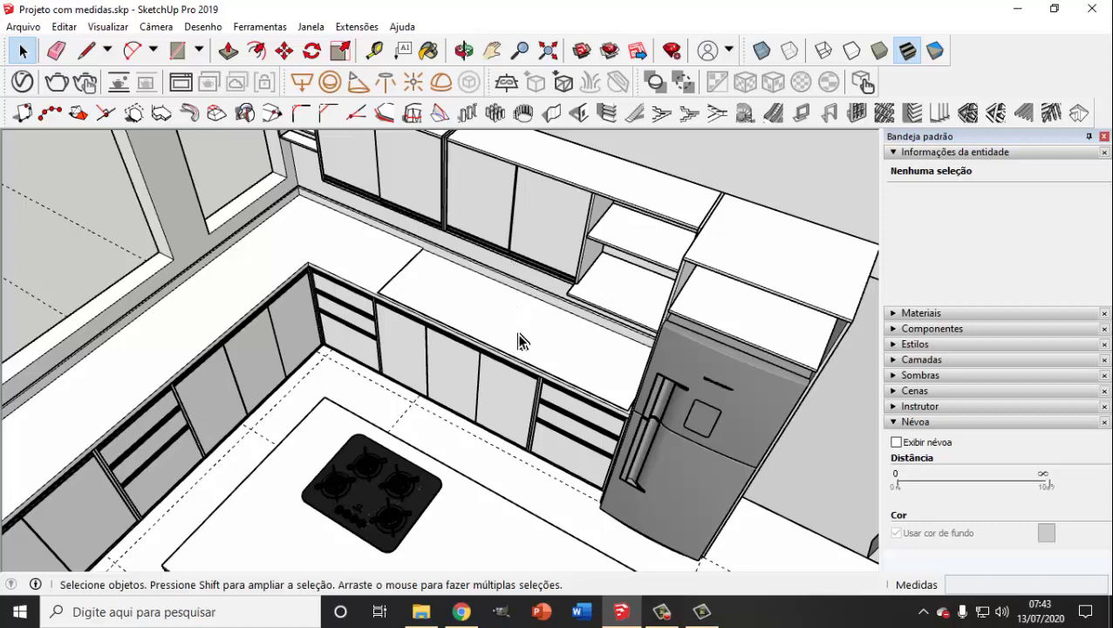
middle_drag(448, 499, 548, 320)
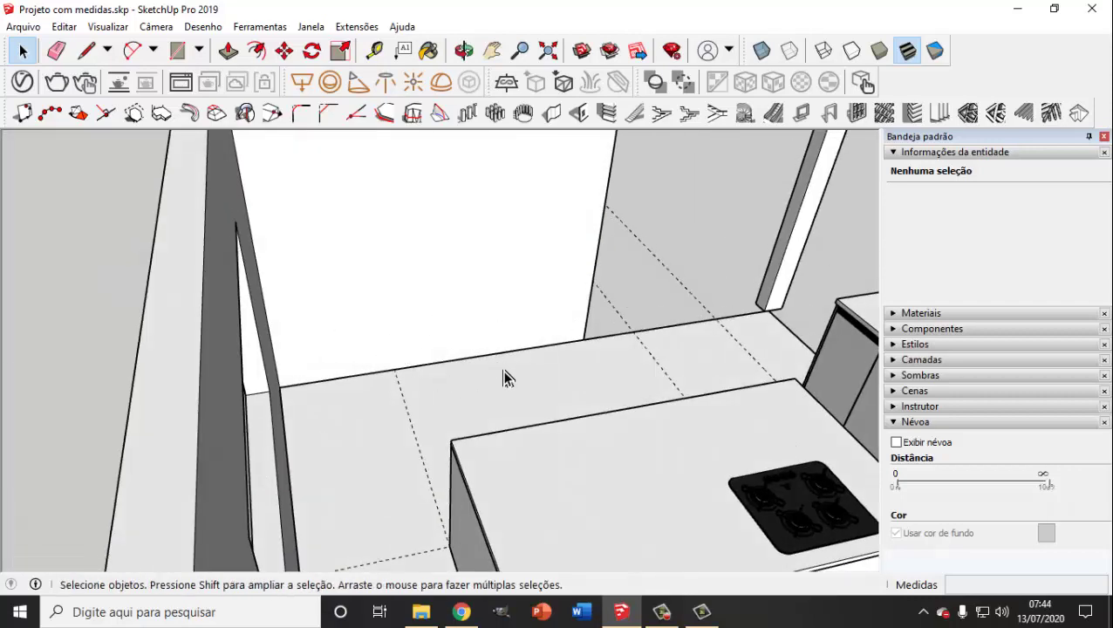
scroll(513, 467, down, 5)
middle_drag(489, 458, 616, 486)
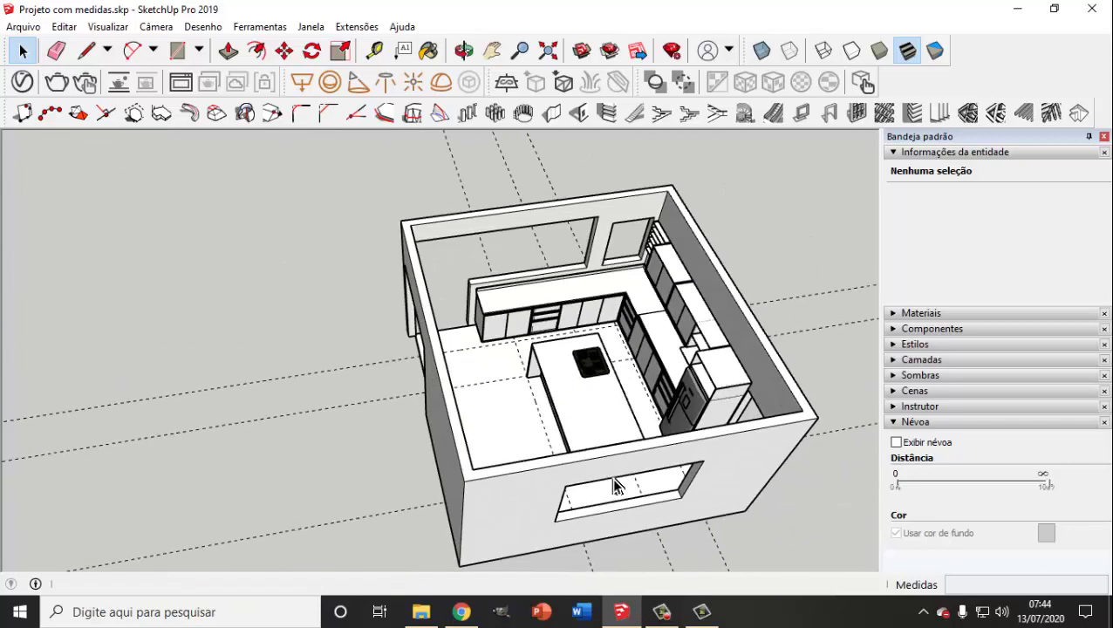